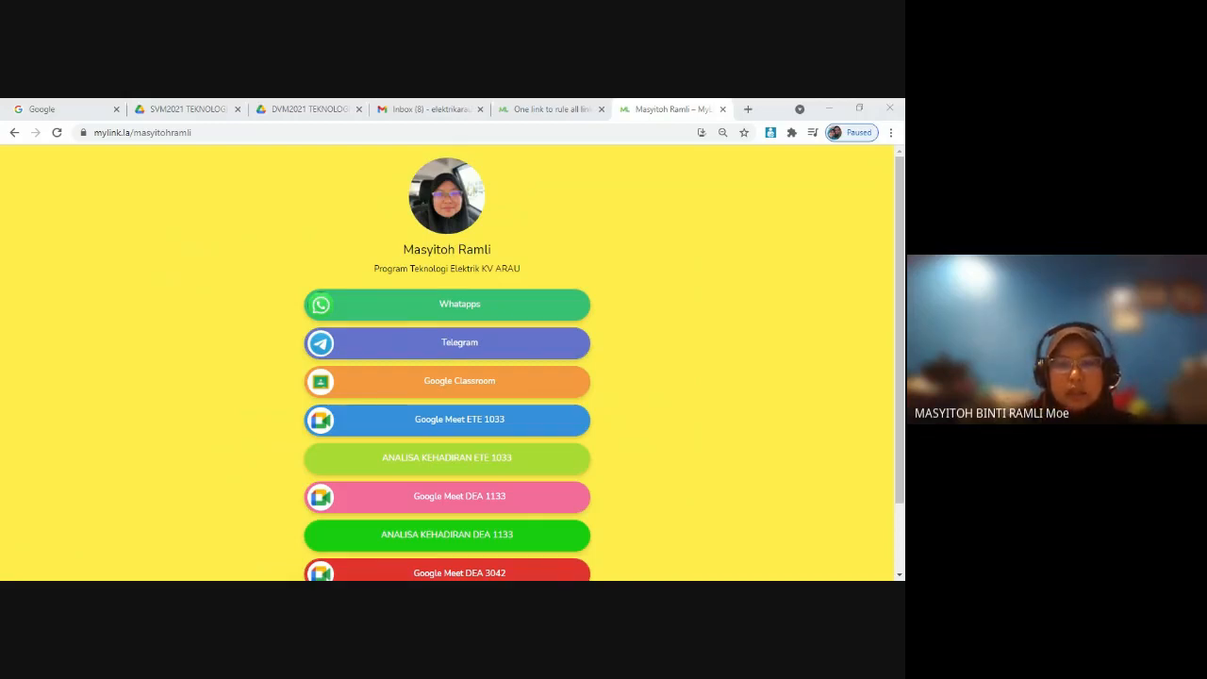
# Step: Look through the links on the sample MyLink page, view where its Google Classroom link leads and close that page
pyautogui.scroll(-2, 482, 298)
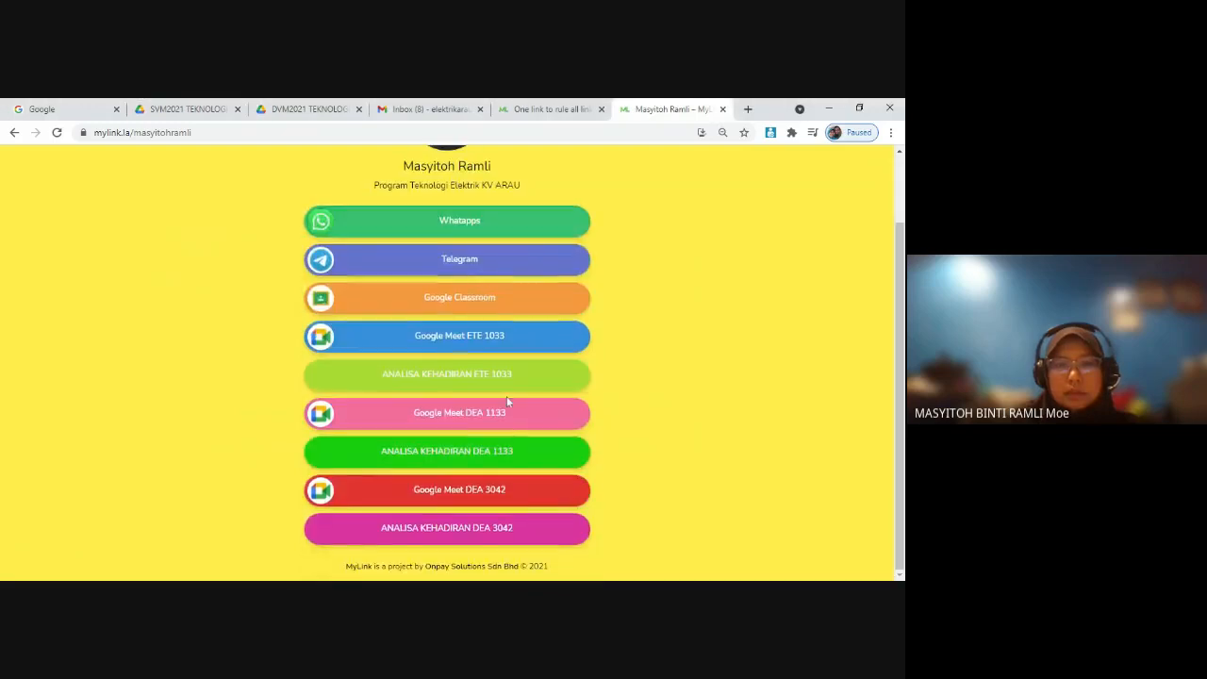
pyautogui.scroll(1, 506, 400)
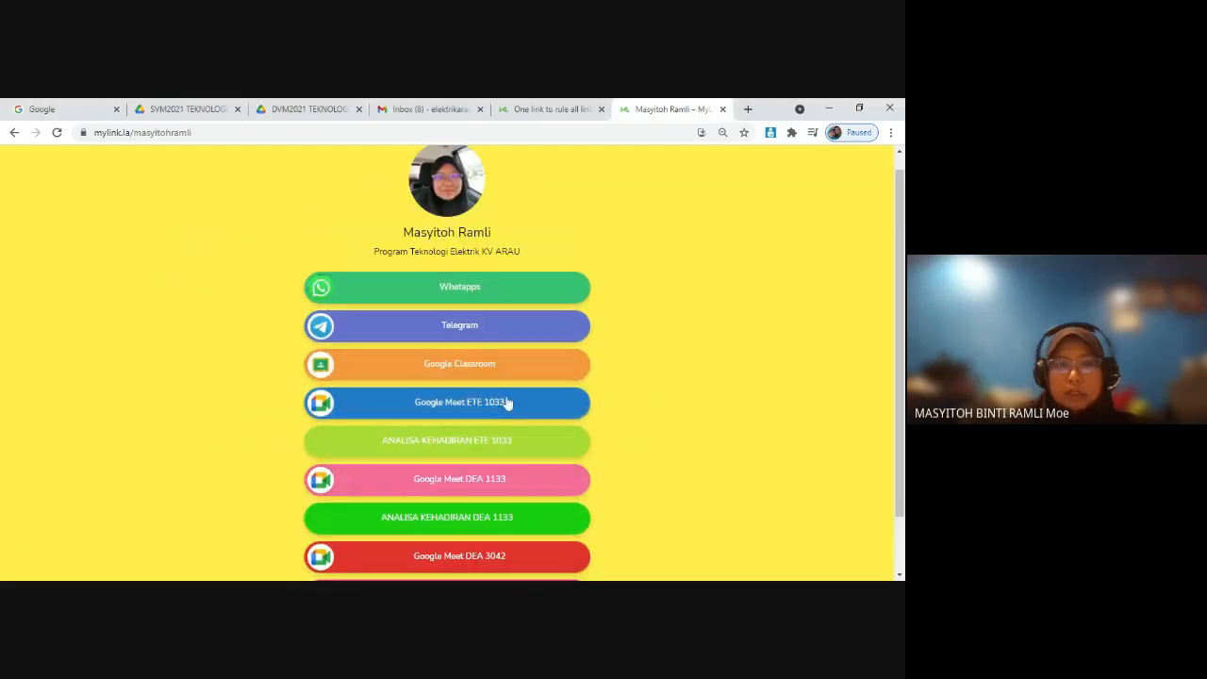
pyautogui.scroll(-1, 506, 401)
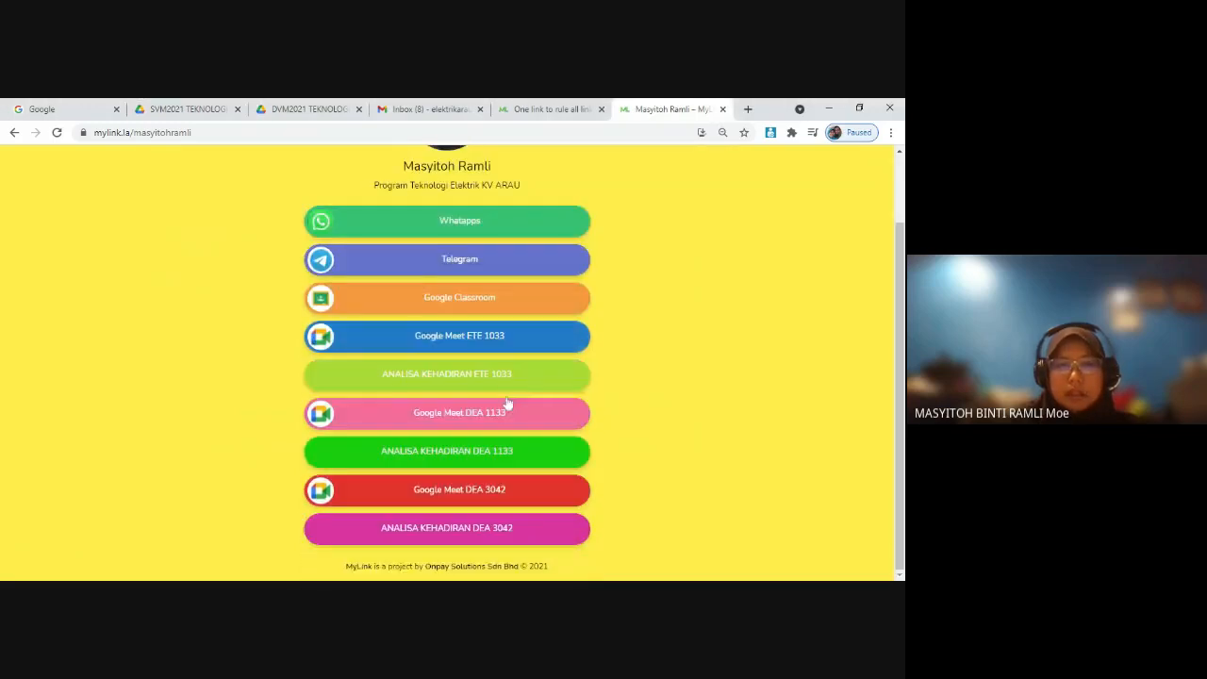
pyautogui.click(454, 299)
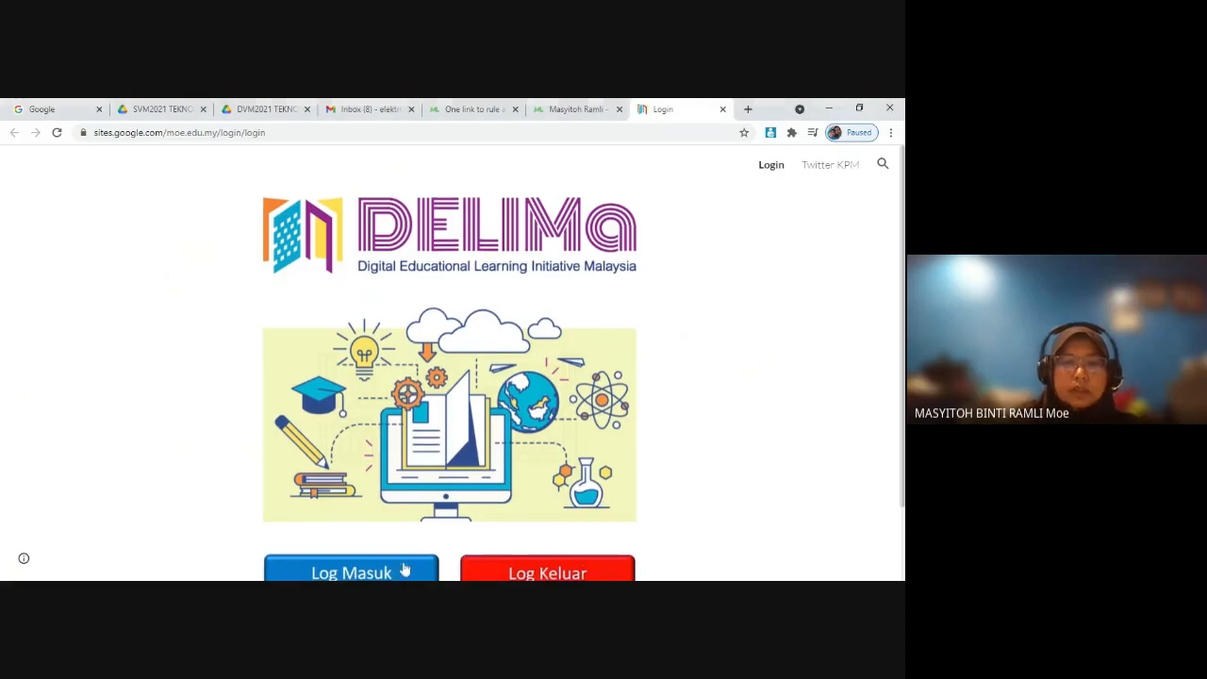
pyautogui.scroll(-1, 404, 569)
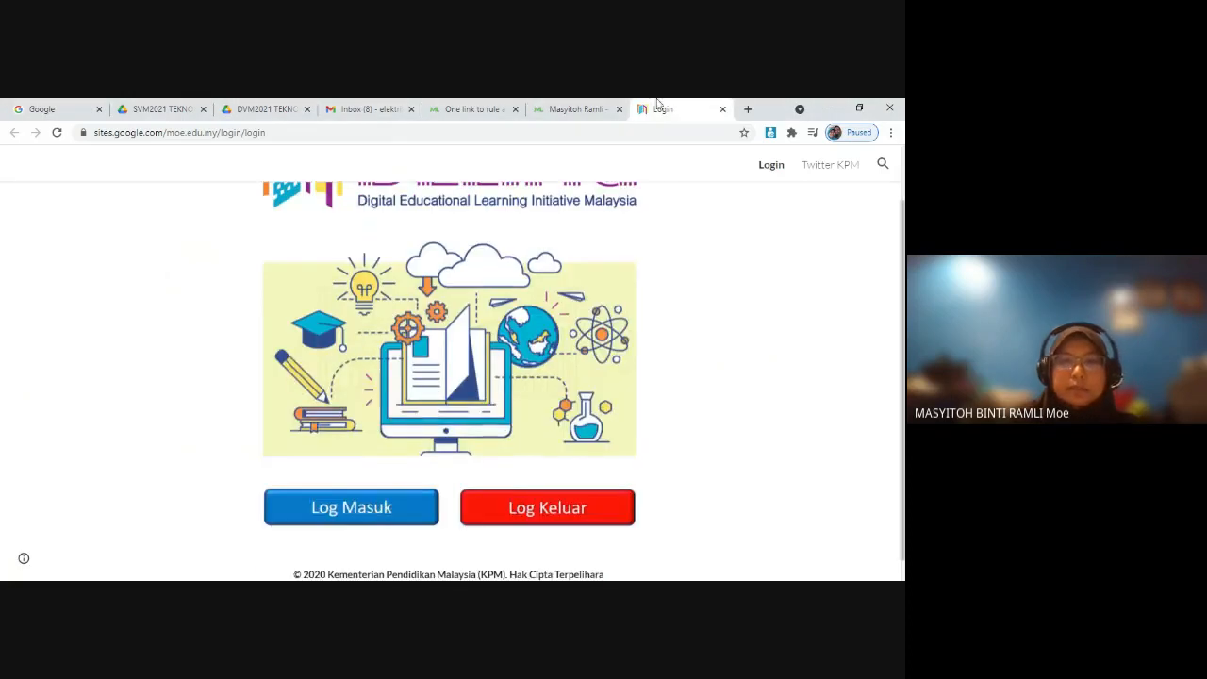
pyautogui.click(724, 109)
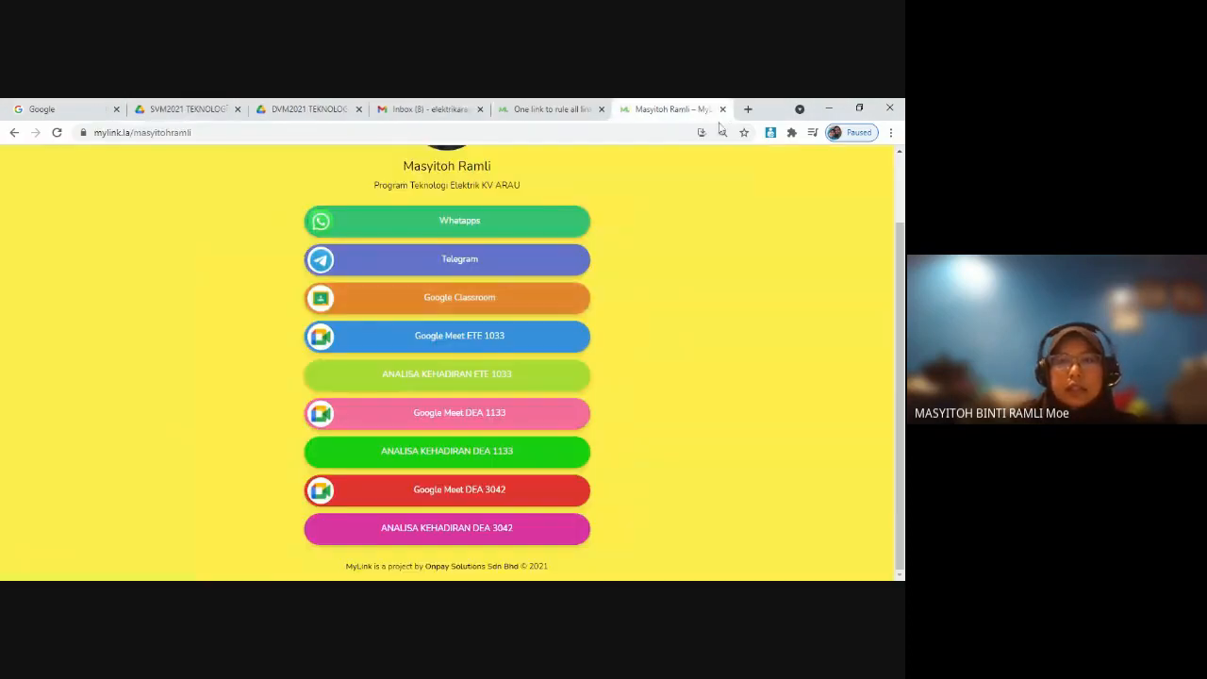
# Step: From the MyLink home page, log out of the signed-in account and open the account registration form
pyautogui.click(548, 109)
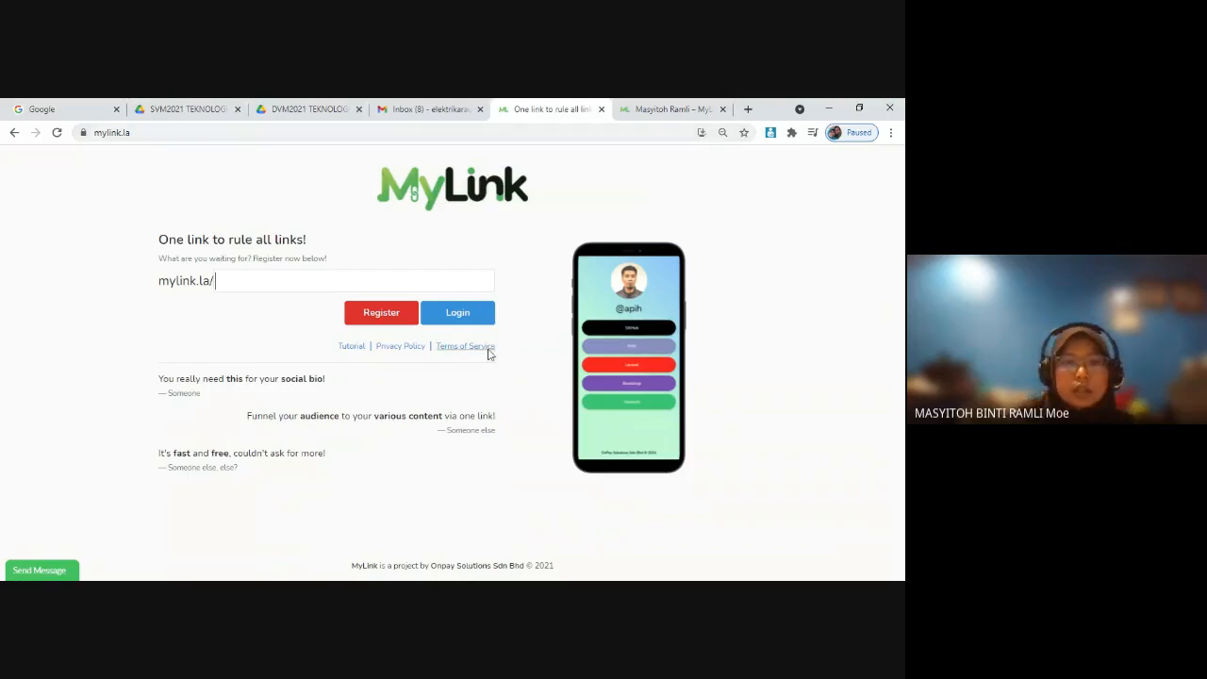
pyautogui.click(382, 314)
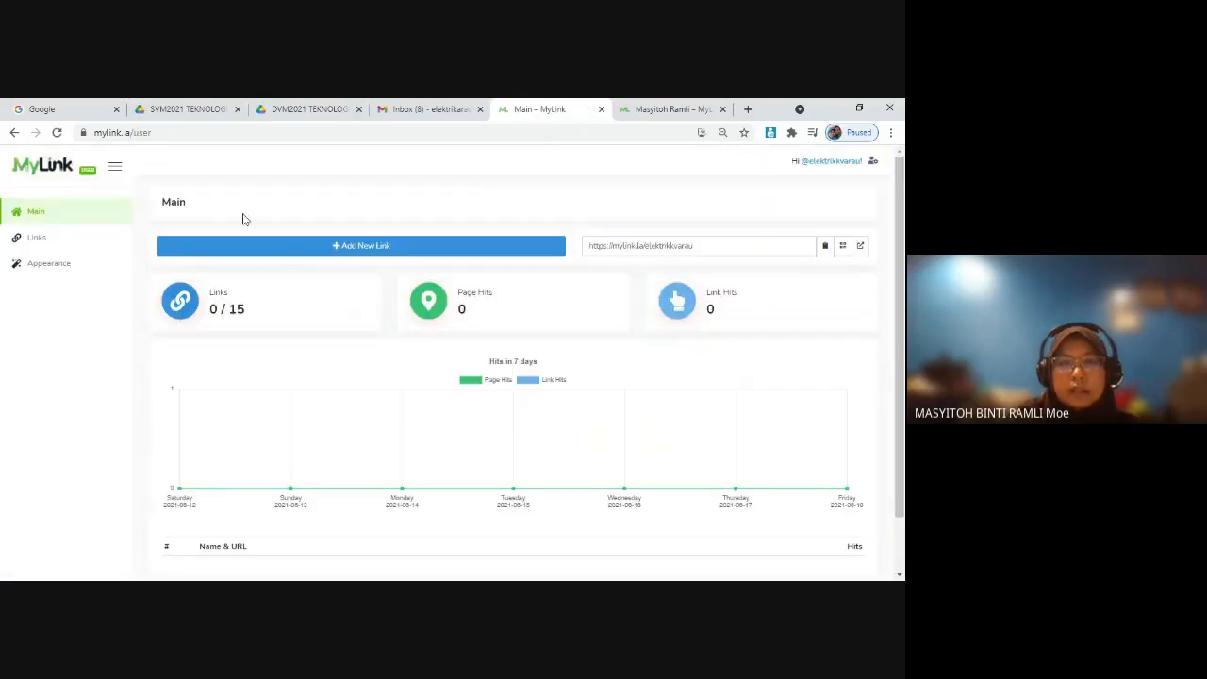
pyautogui.click(874, 161)
pyautogui.click(769, 277)
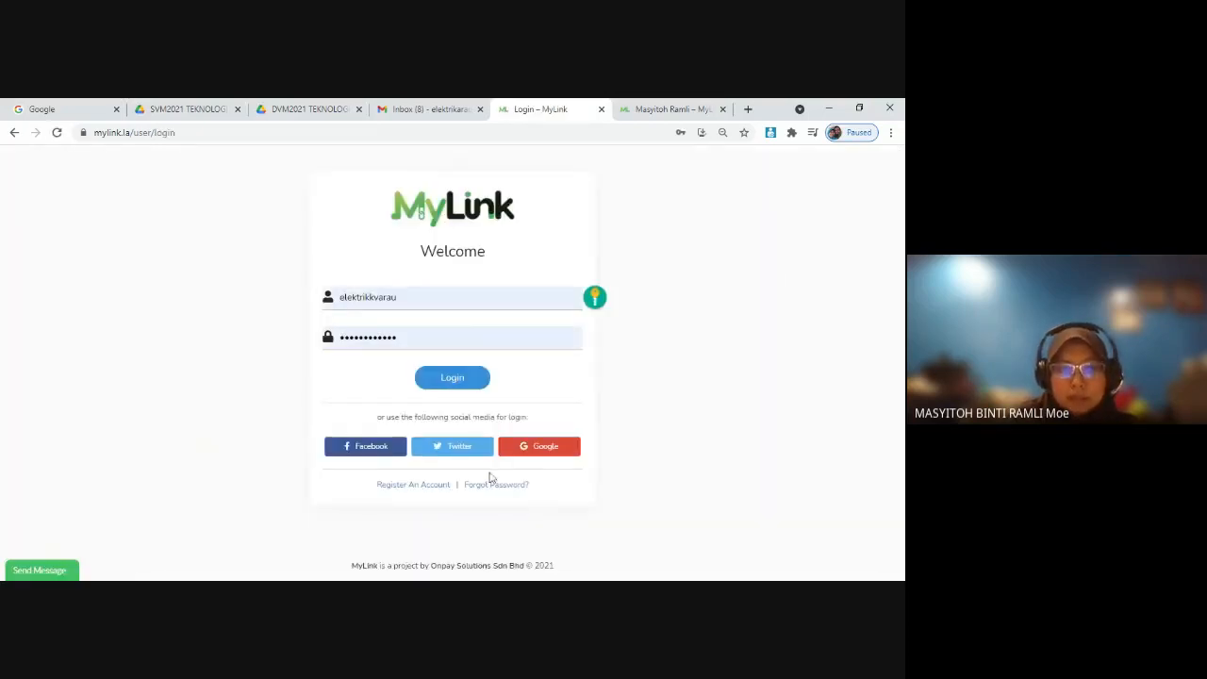
pyautogui.click(413, 484)
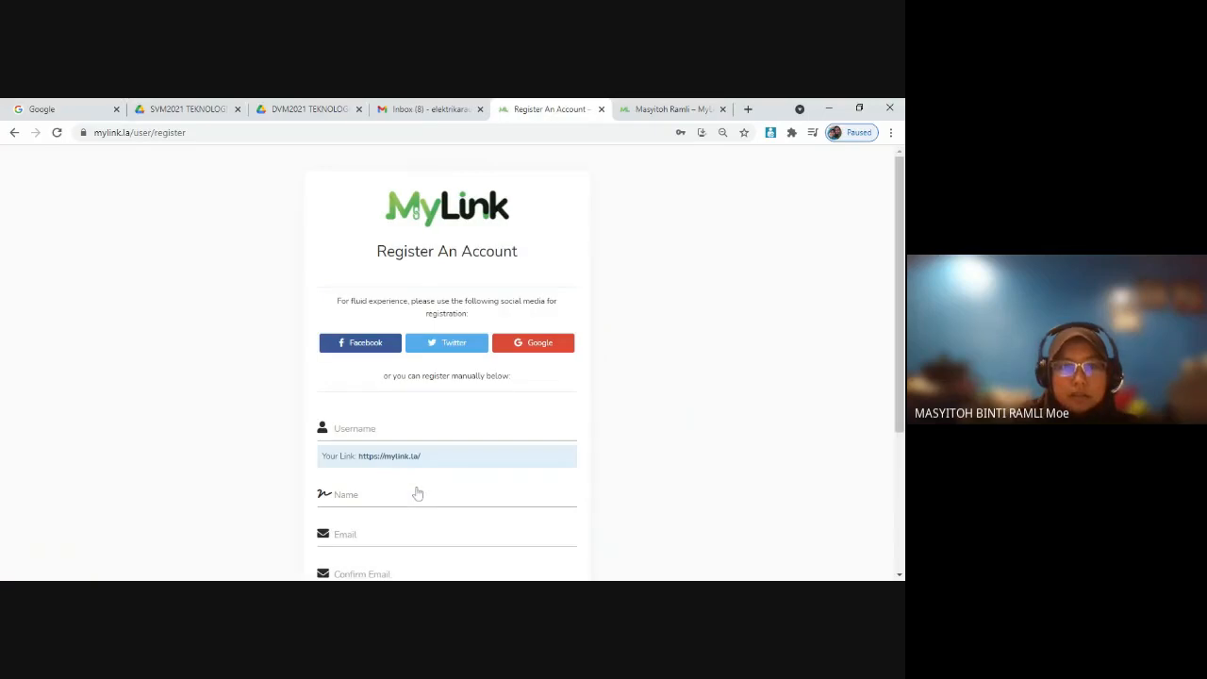
# Step: Fill in elektrikarau as both the username and the name on the registration form, and go on to the email field
pyautogui.scroll(-1, 404, 421)
pyautogui.click(443, 362)
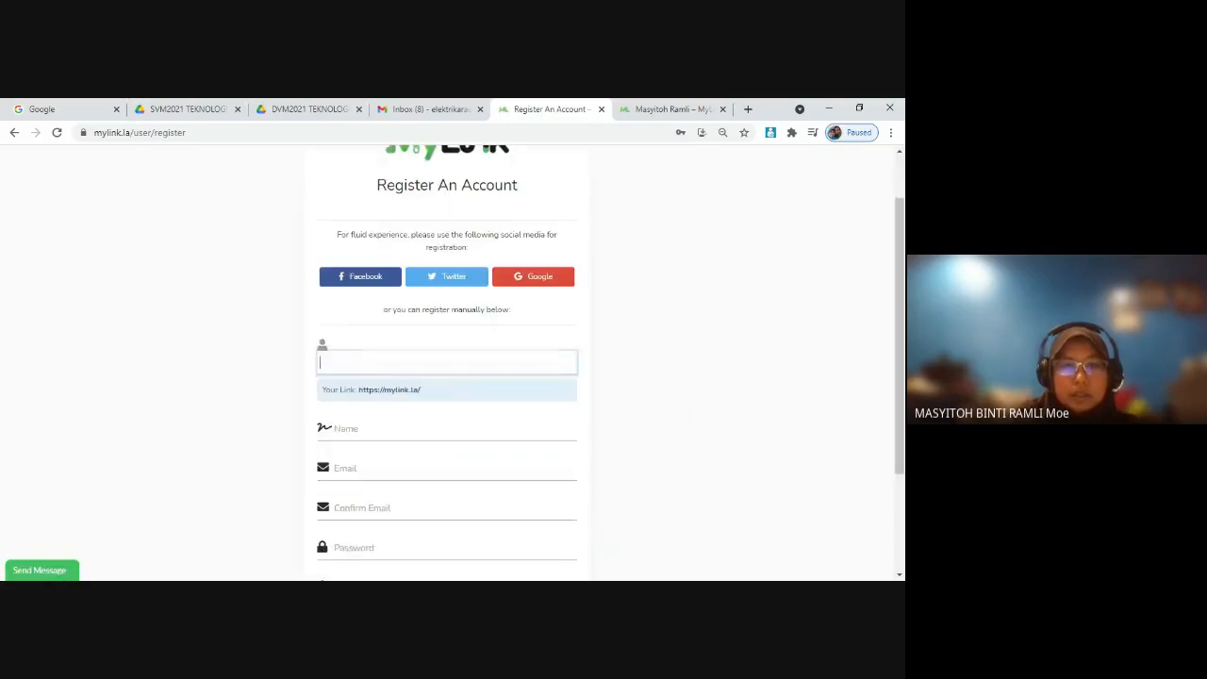
pyautogui.write('elek')
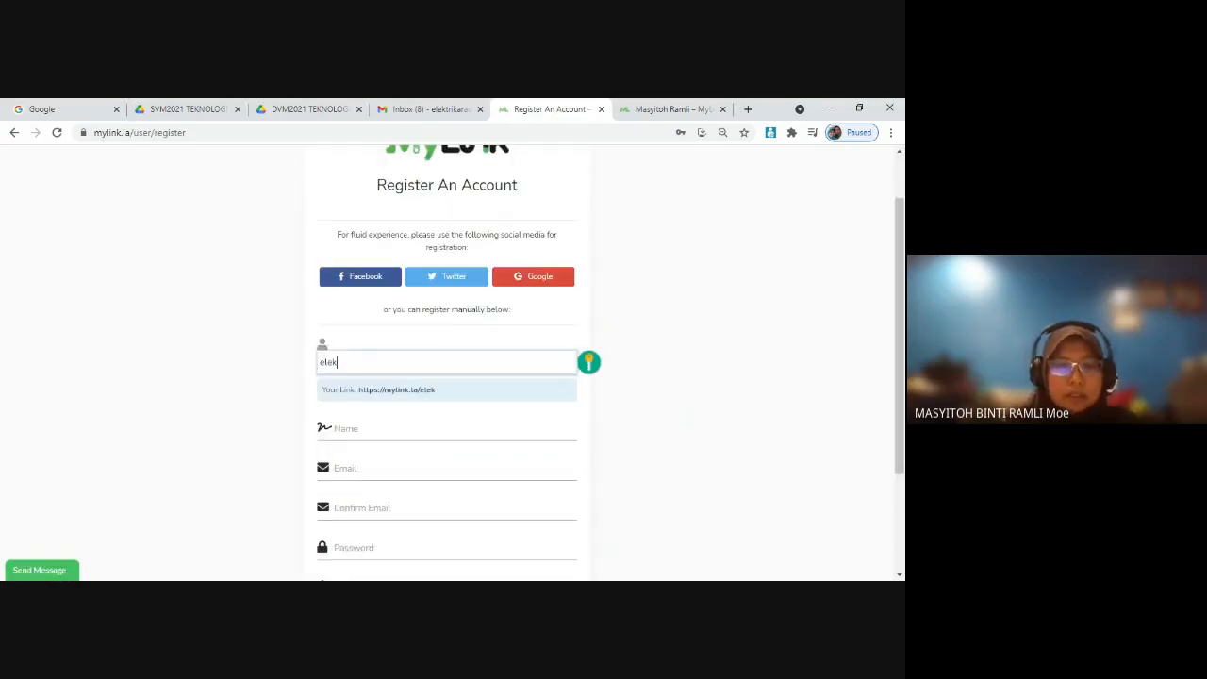
pyautogui.press('Down')
pyautogui.press('Return')
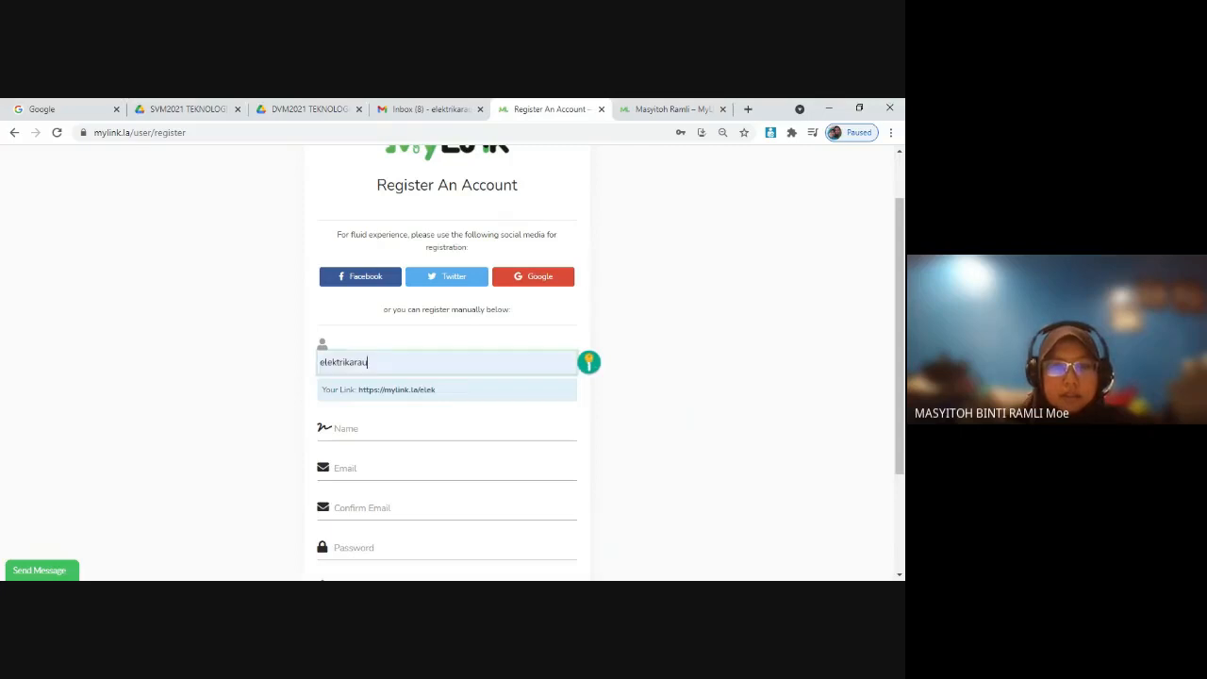
pyautogui.press('Tab')
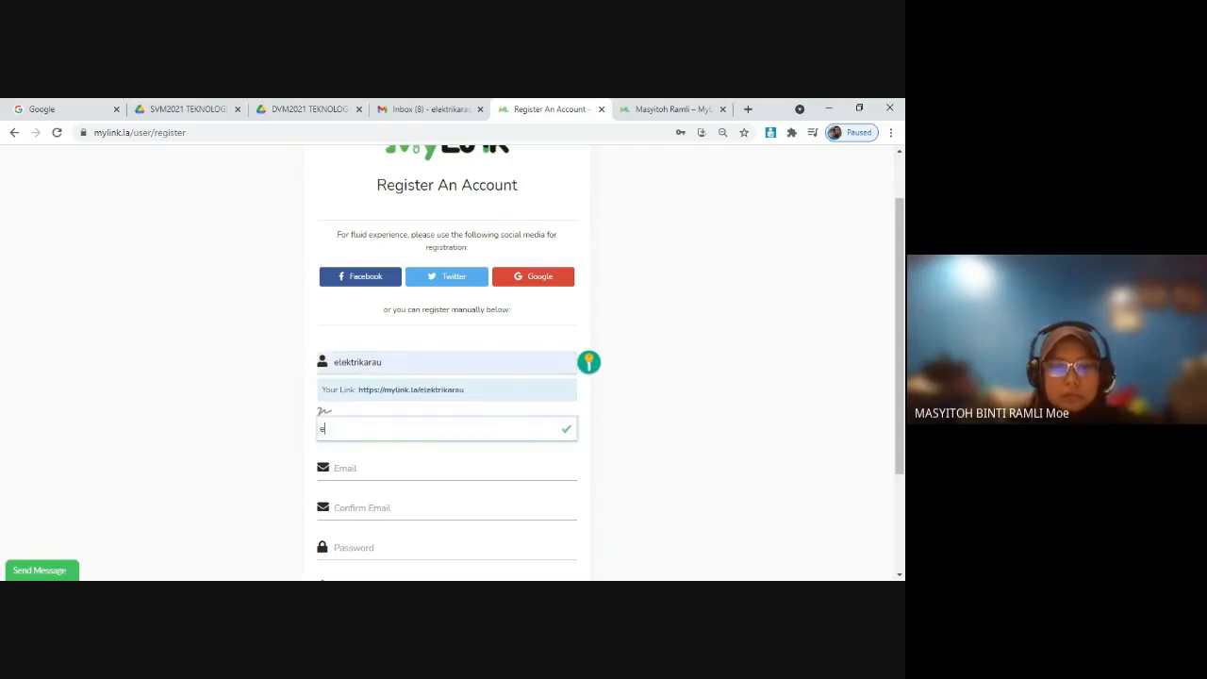
pyautogui.write('elektrik')
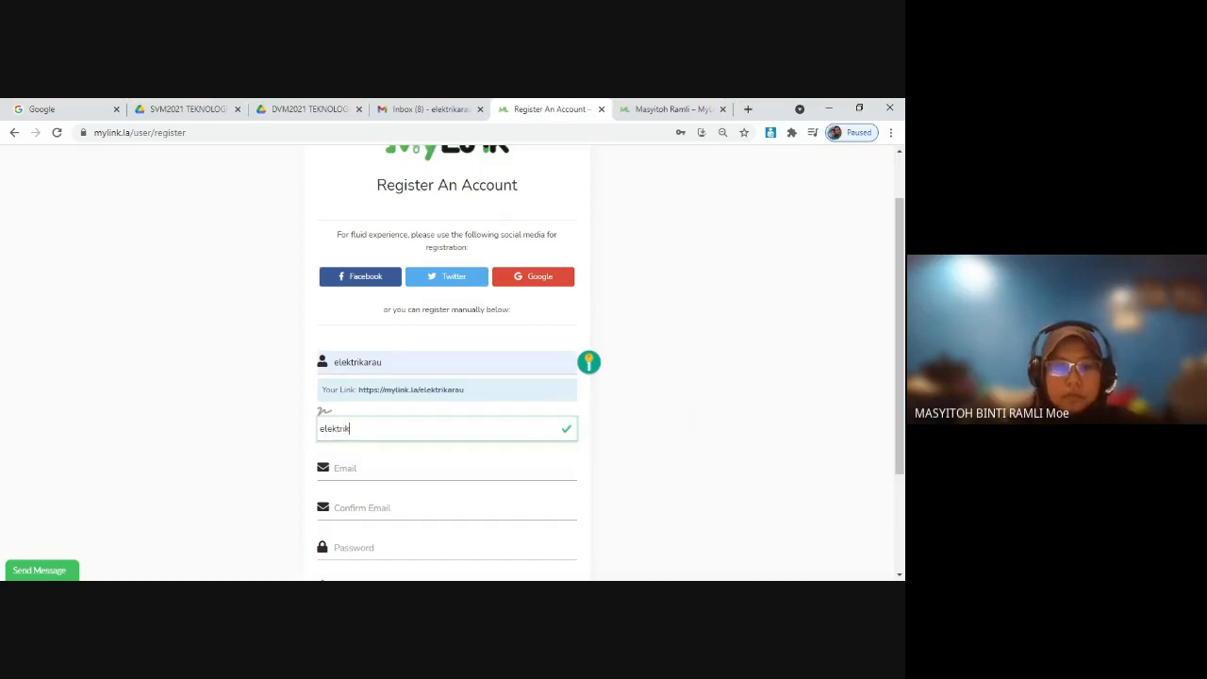
pyautogui.write('arau')
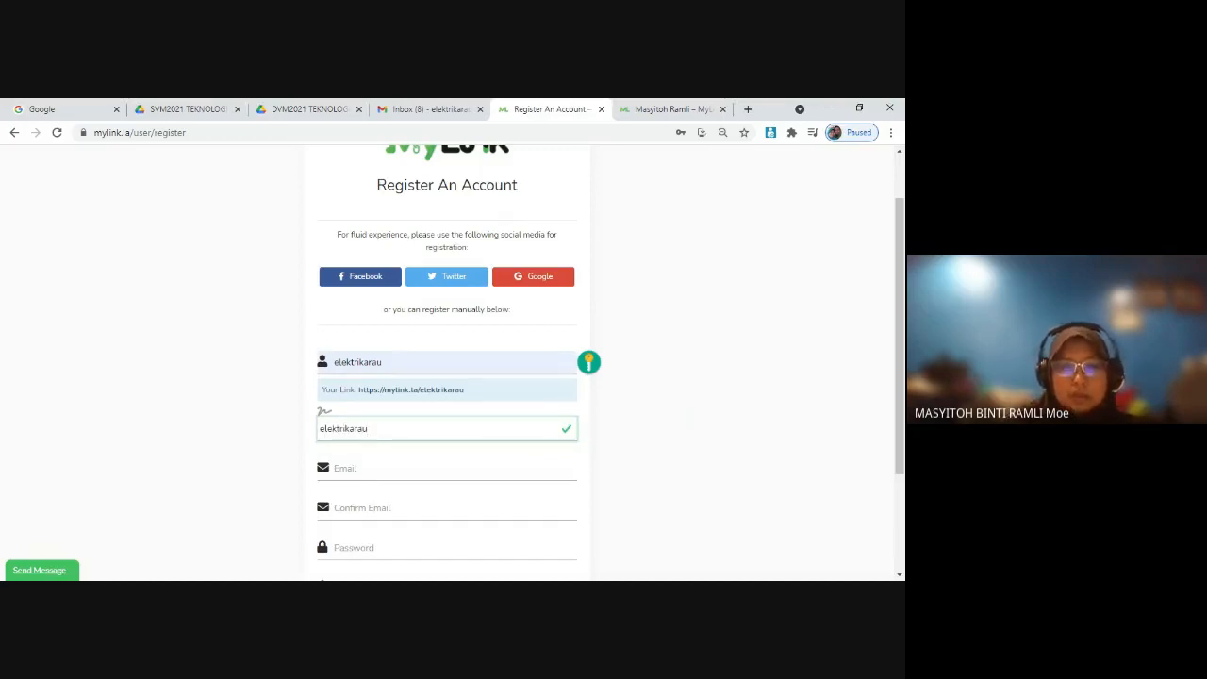
pyautogui.press('Tab')
pyautogui.scroll(-2, 377, 474)
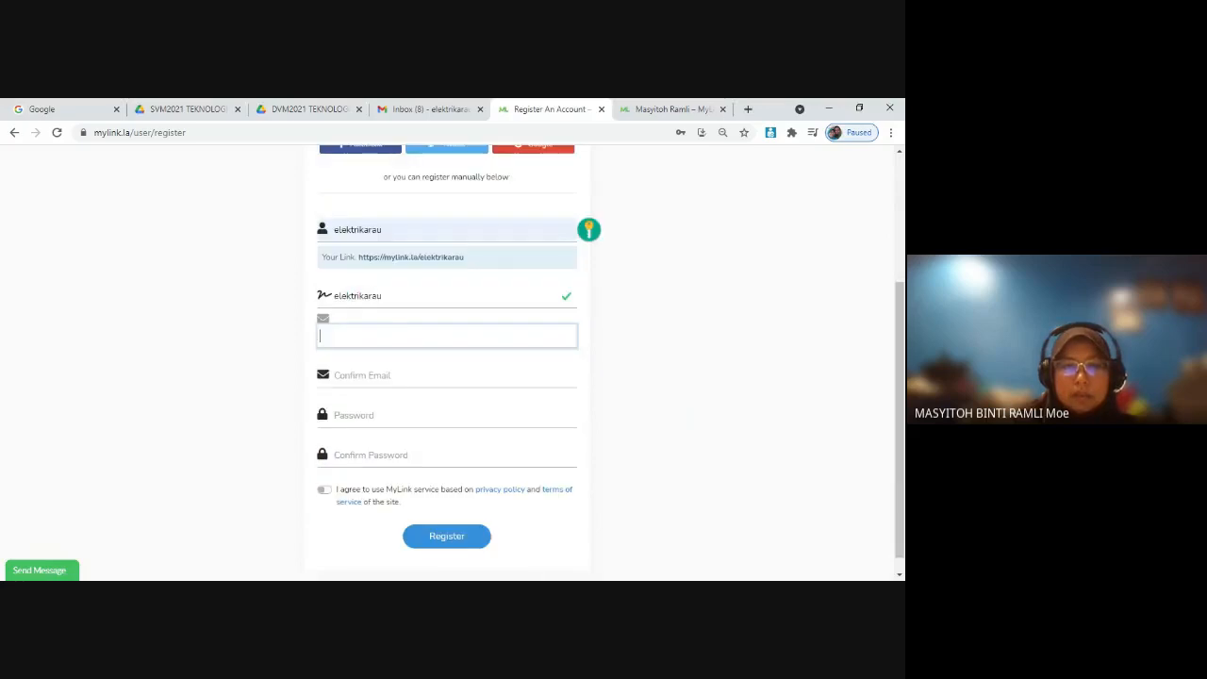
pyautogui.scroll(-1, 406, 493)
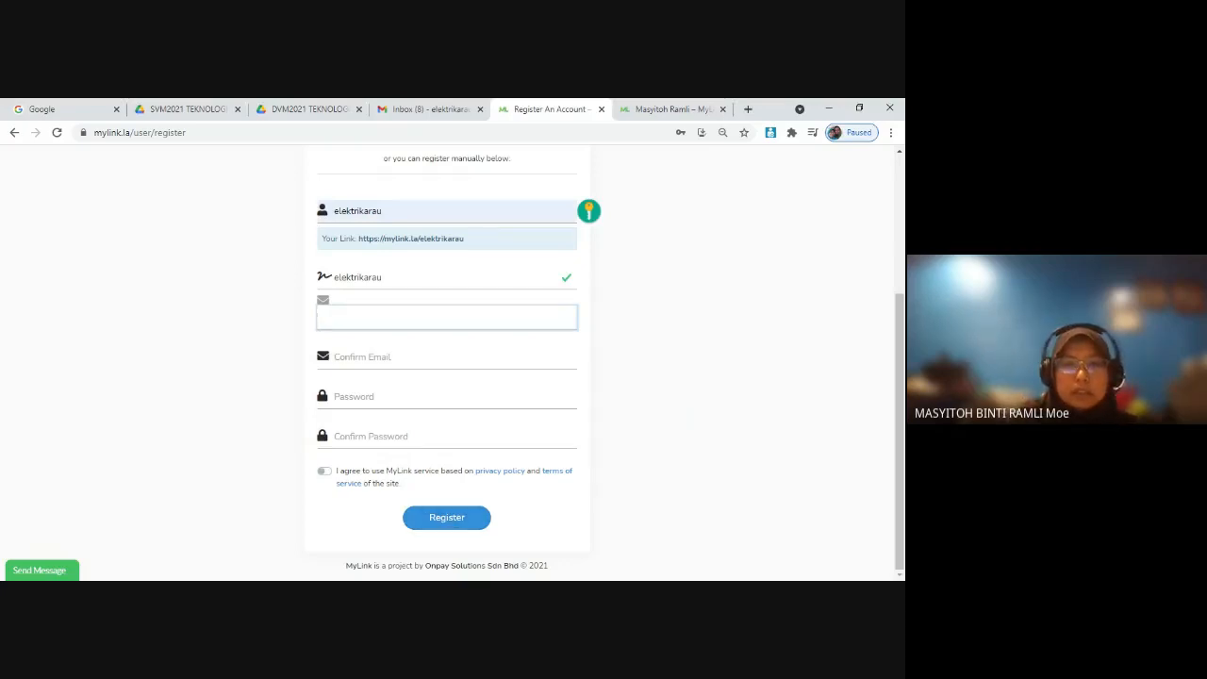
# Step: Switch to Gmail, find MyLink's Verify Email Address message among the promotions and follow its verification link
pyautogui.click(406, 111)
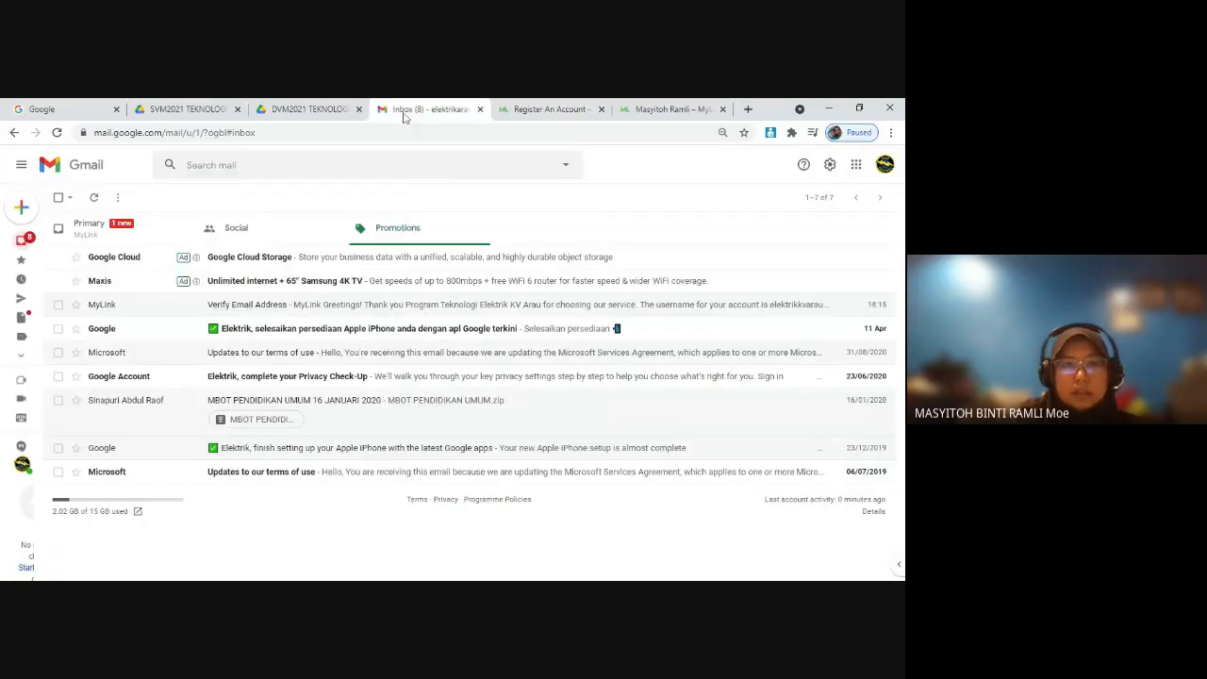
pyautogui.click(130, 226)
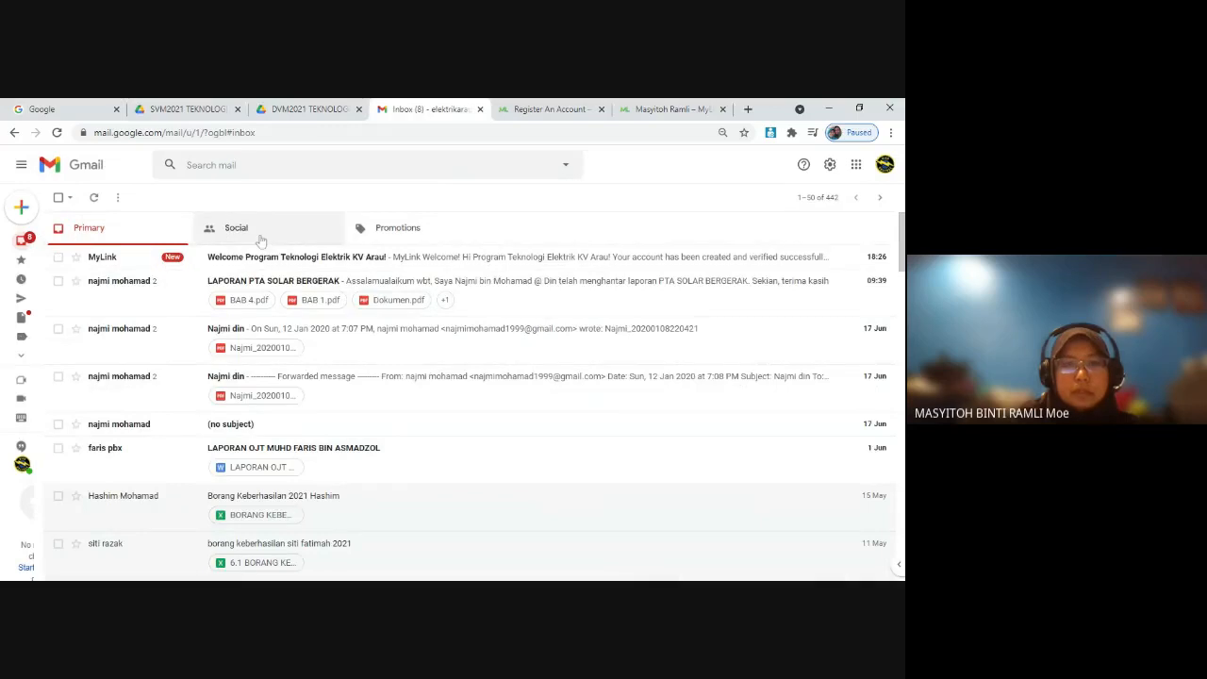
pyautogui.click(399, 233)
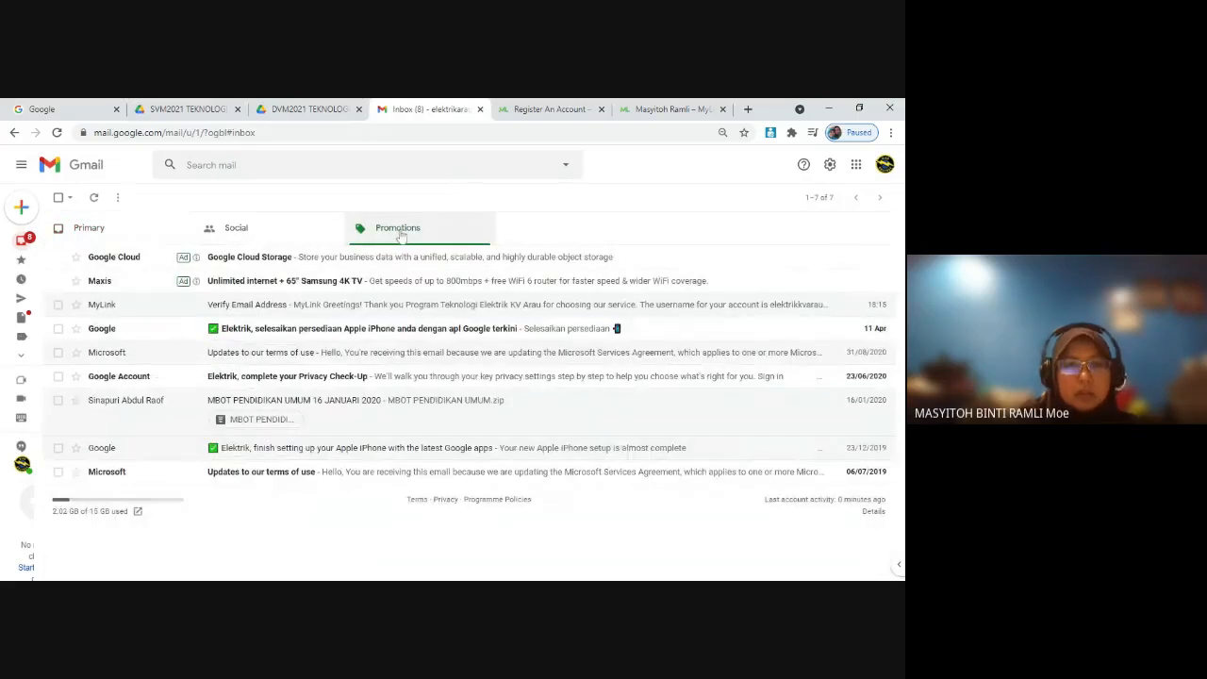
pyautogui.click(254, 307)
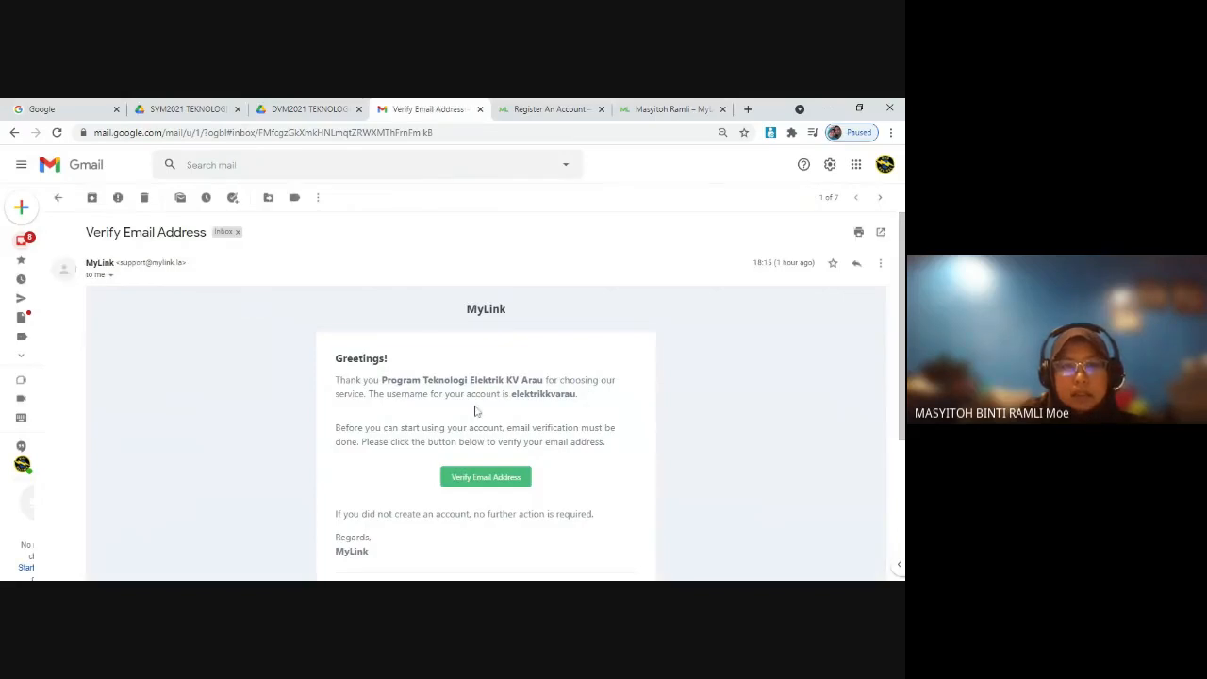
pyautogui.scroll(-1, 476, 411)
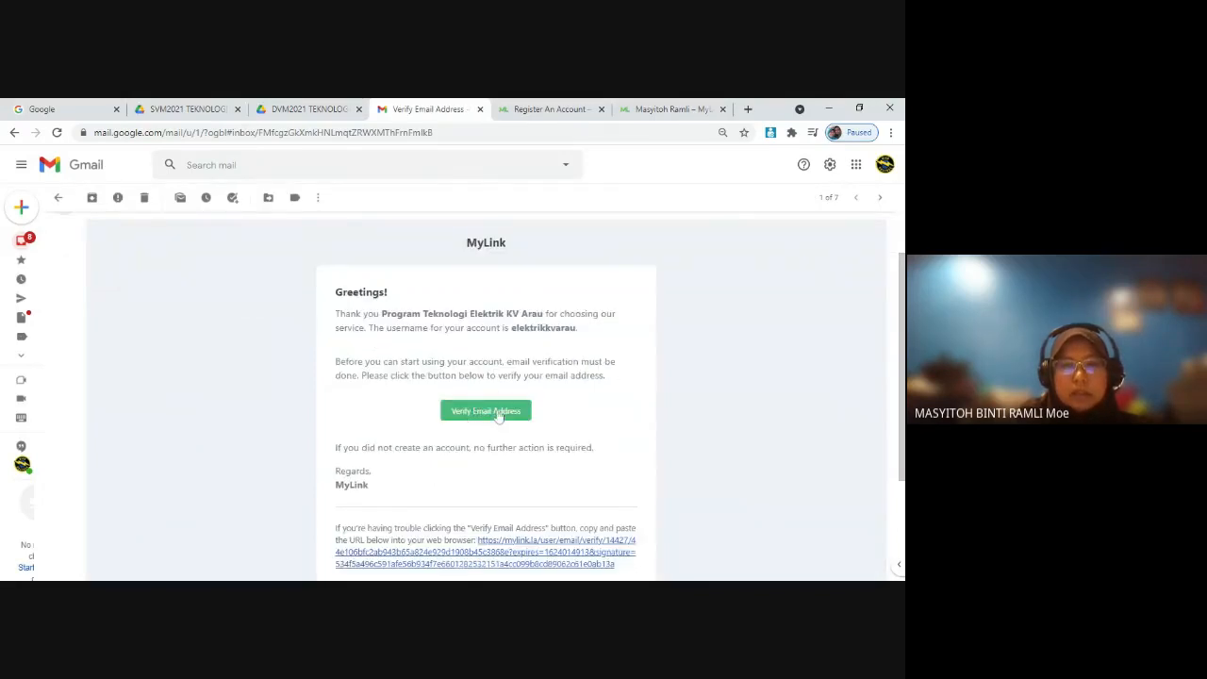
pyautogui.click(486, 413)
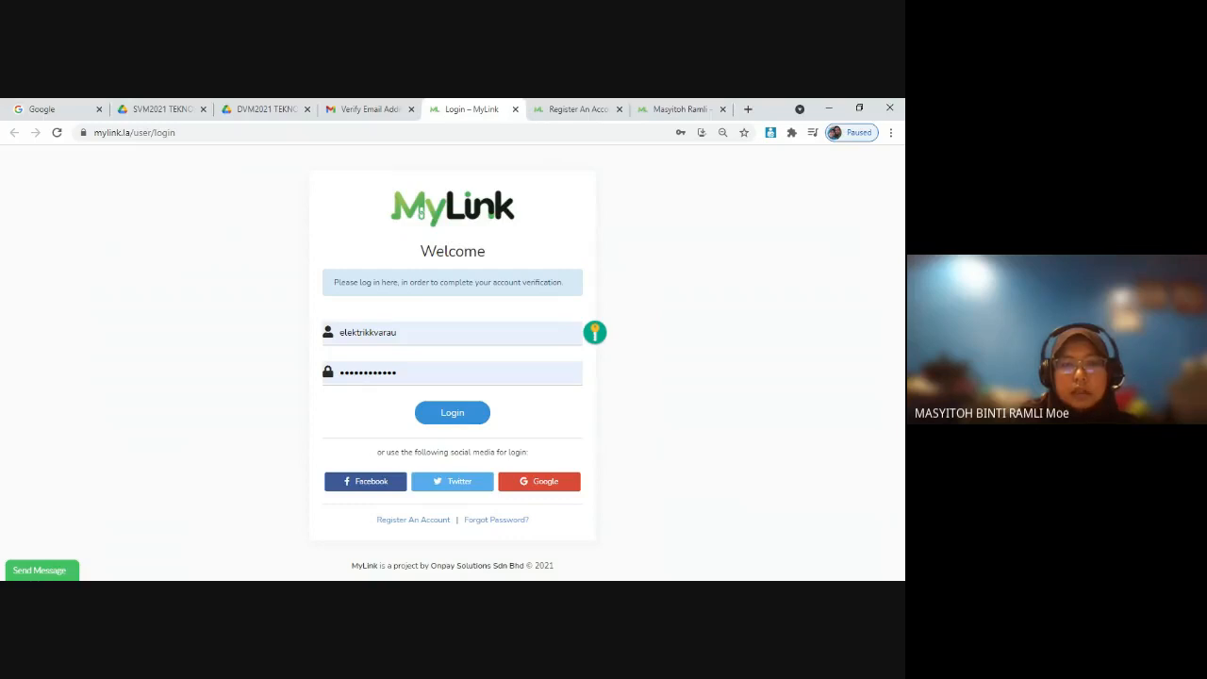
# Step: Try to complete the account verification by logging in to MyLink with the prefilled credentials
pyautogui.click(378, 332)
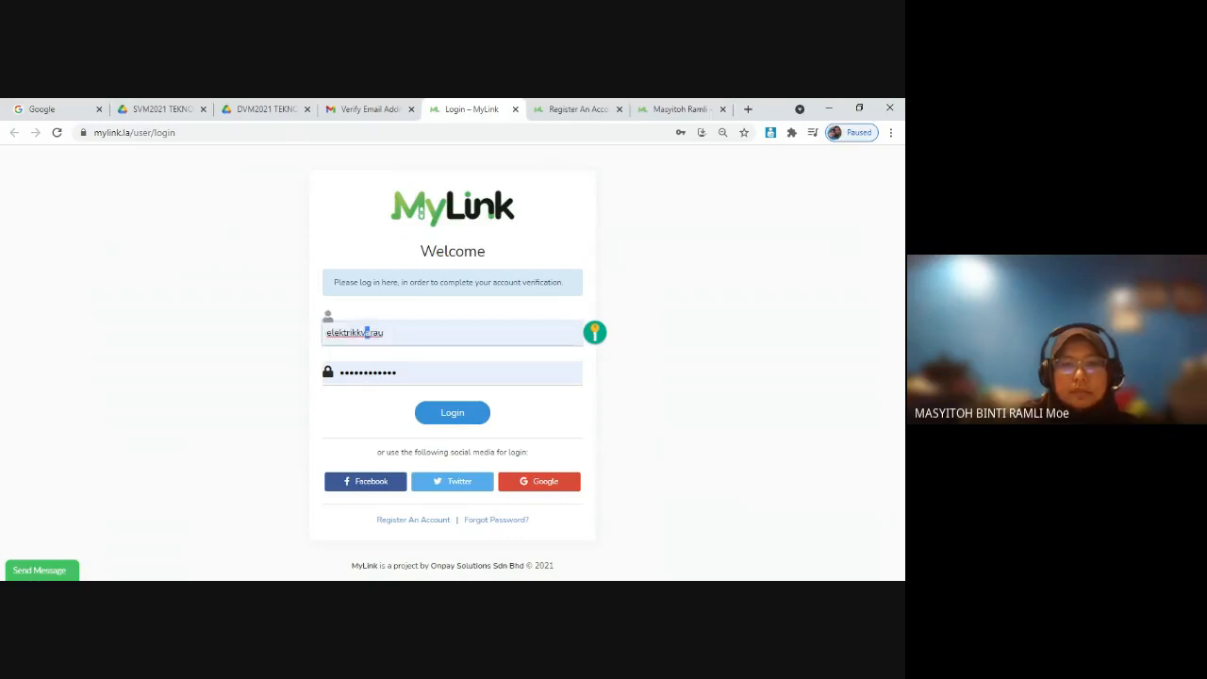
pyautogui.click(384, 332)
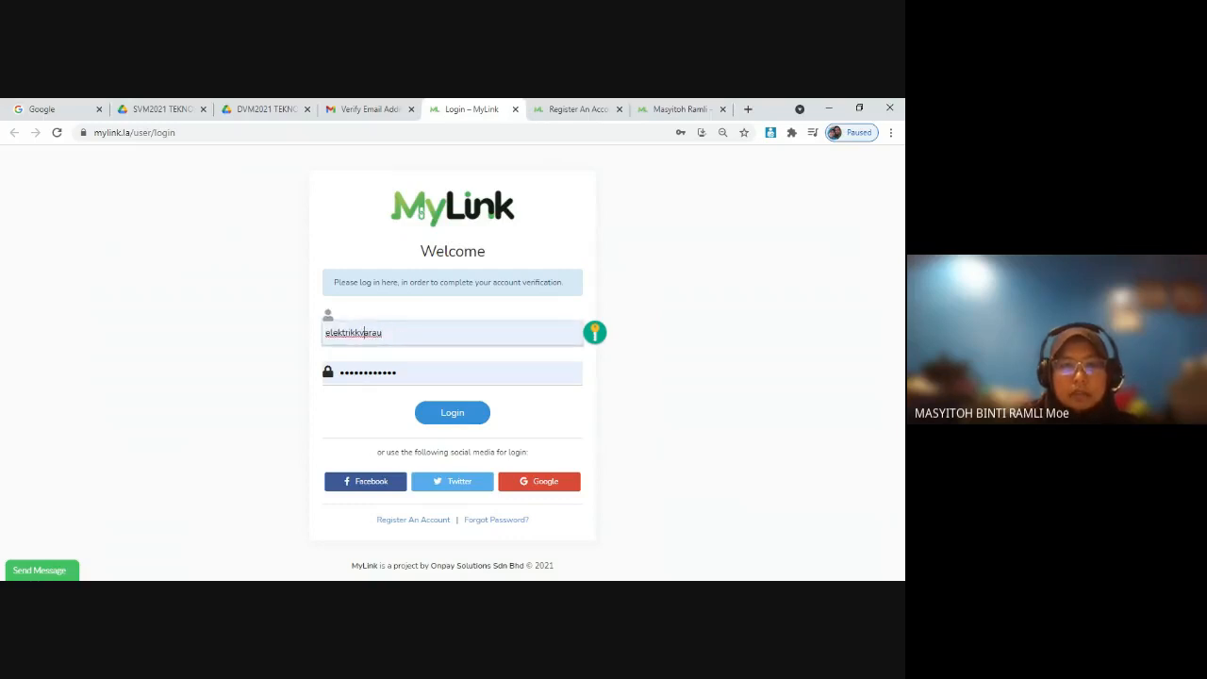
pyautogui.click(687, 371)
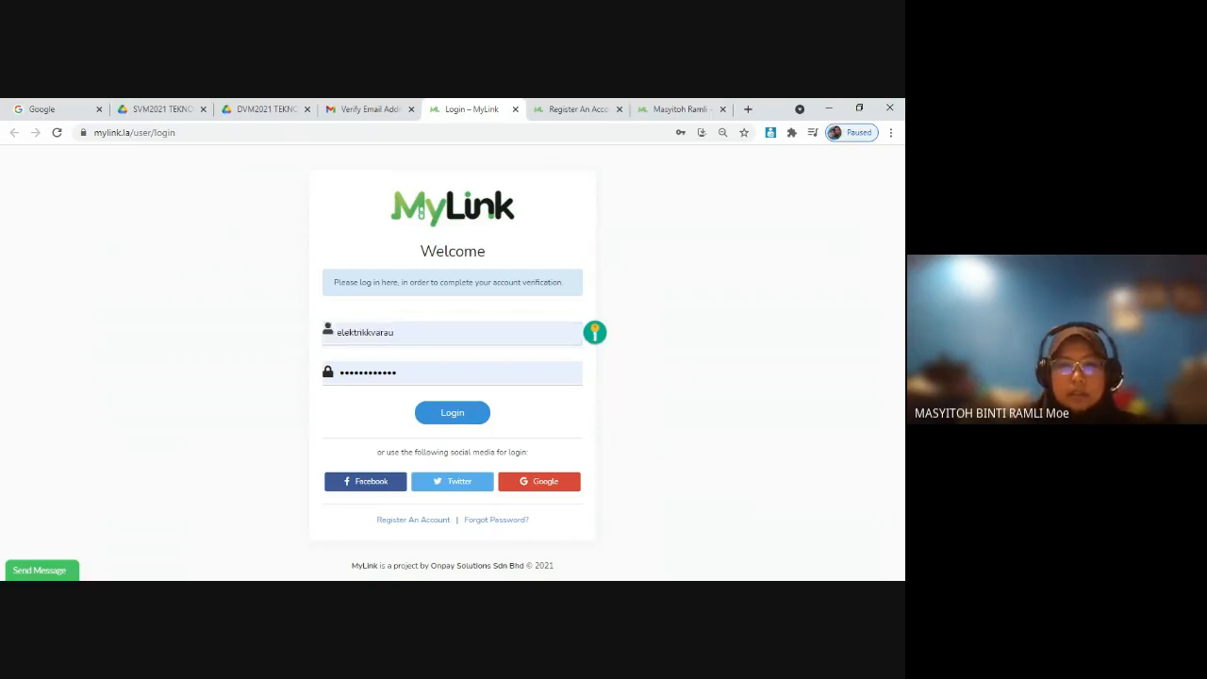
pyautogui.click(448, 417)
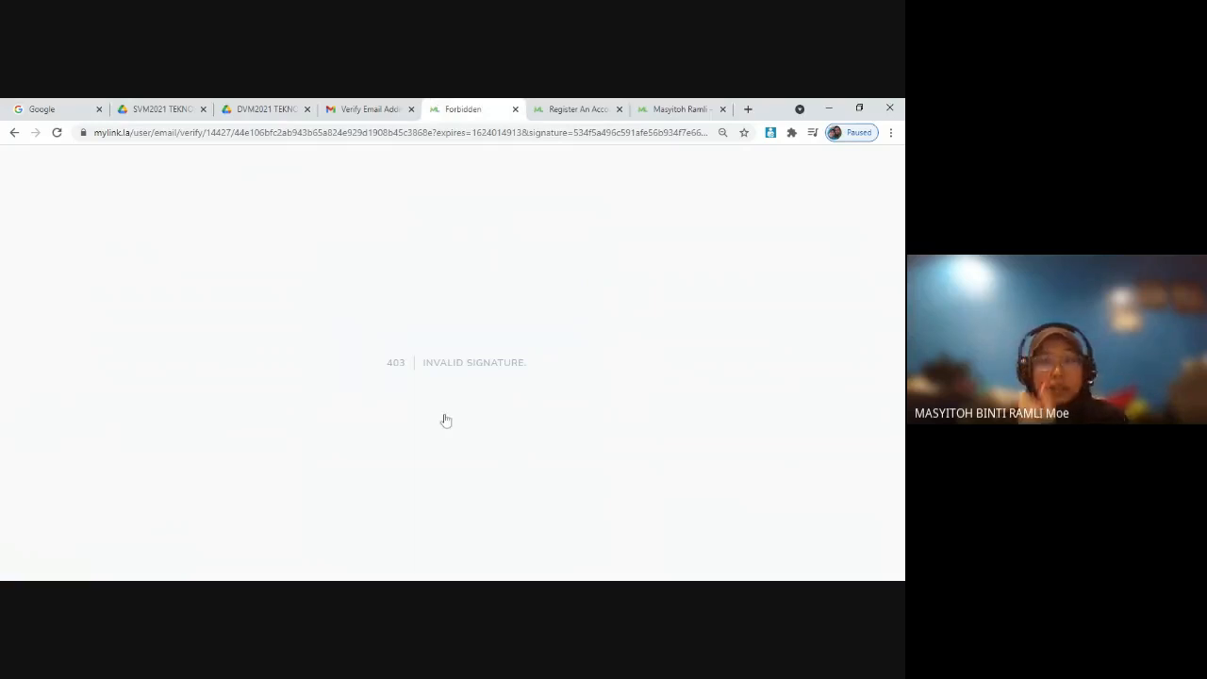
# Step: Return to the MyLink dashboard, log out of the account from there and close the page
pyautogui.click(14, 133)
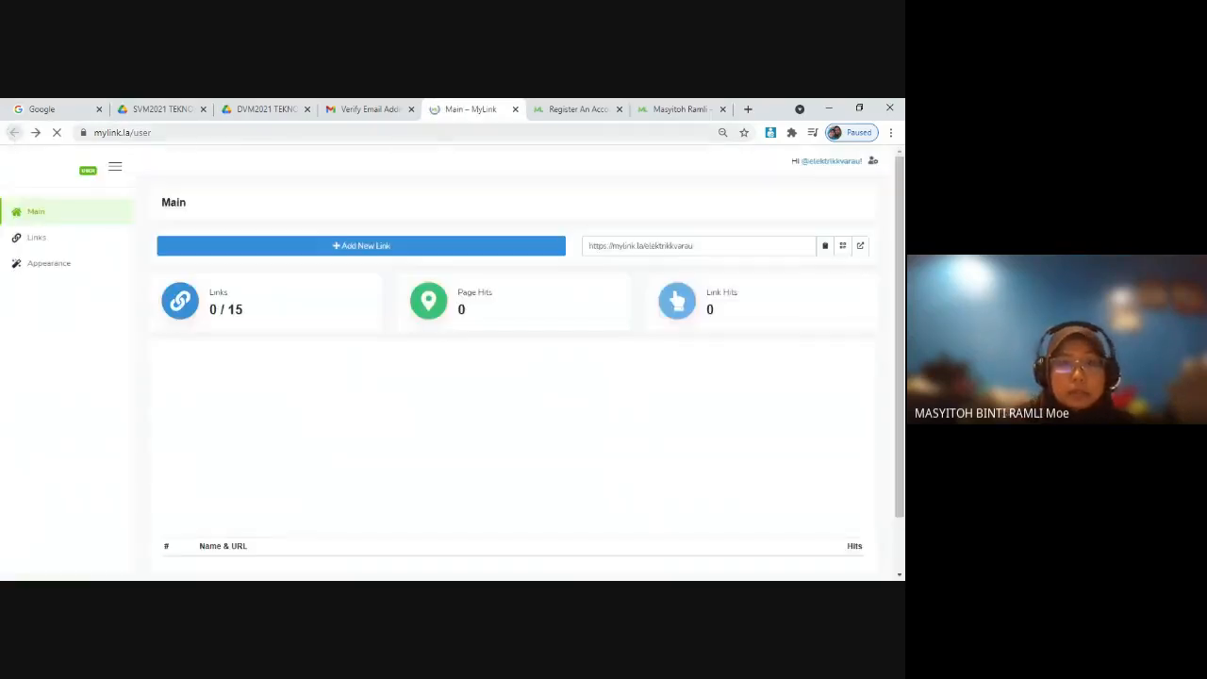
pyautogui.click(854, 168)
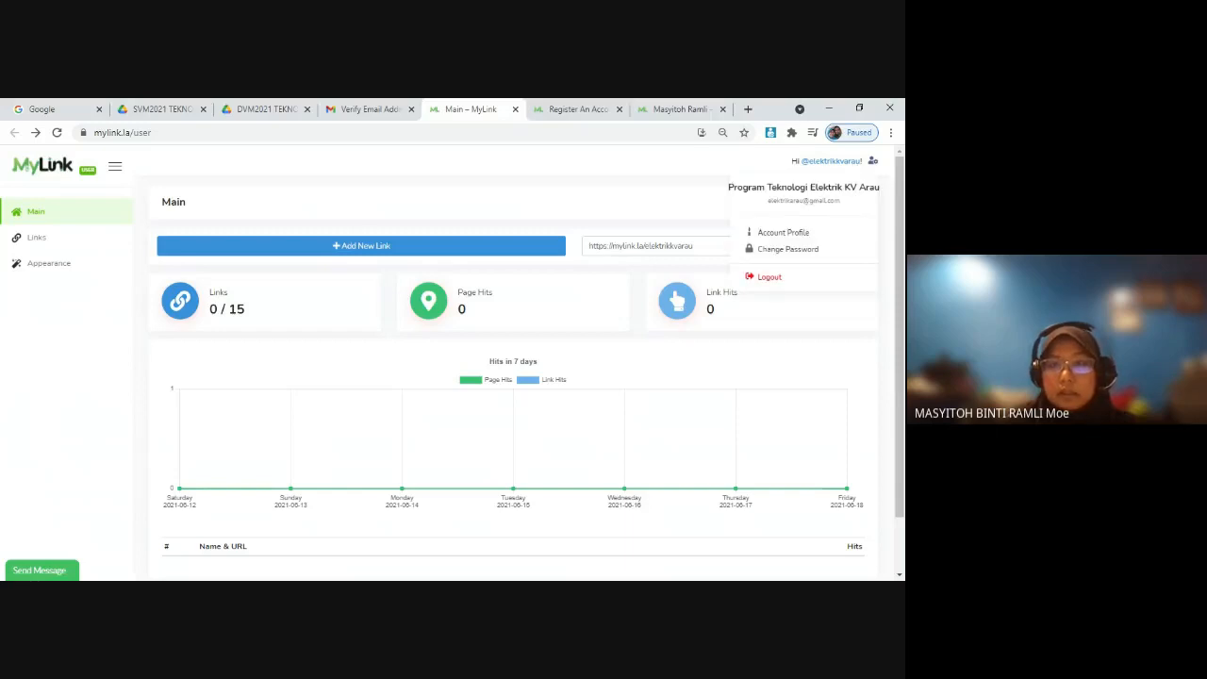
pyautogui.click(873, 162)
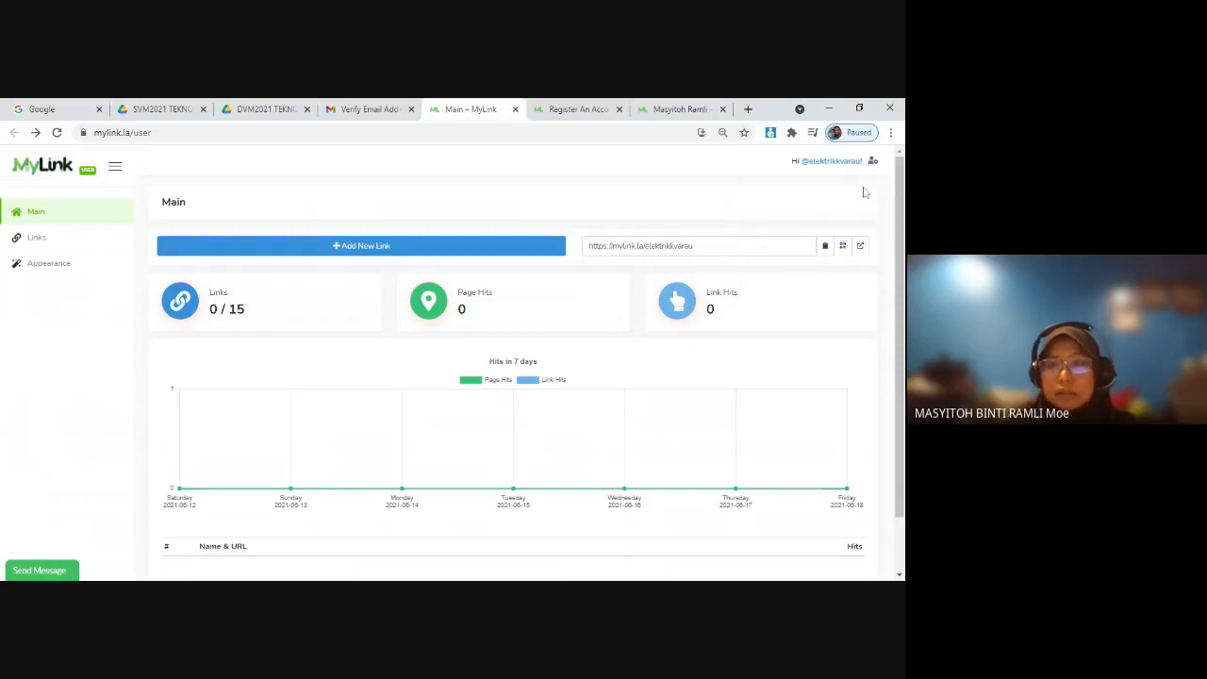
pyautogui.click(873, 162)
pyautogui.click(773, 279)
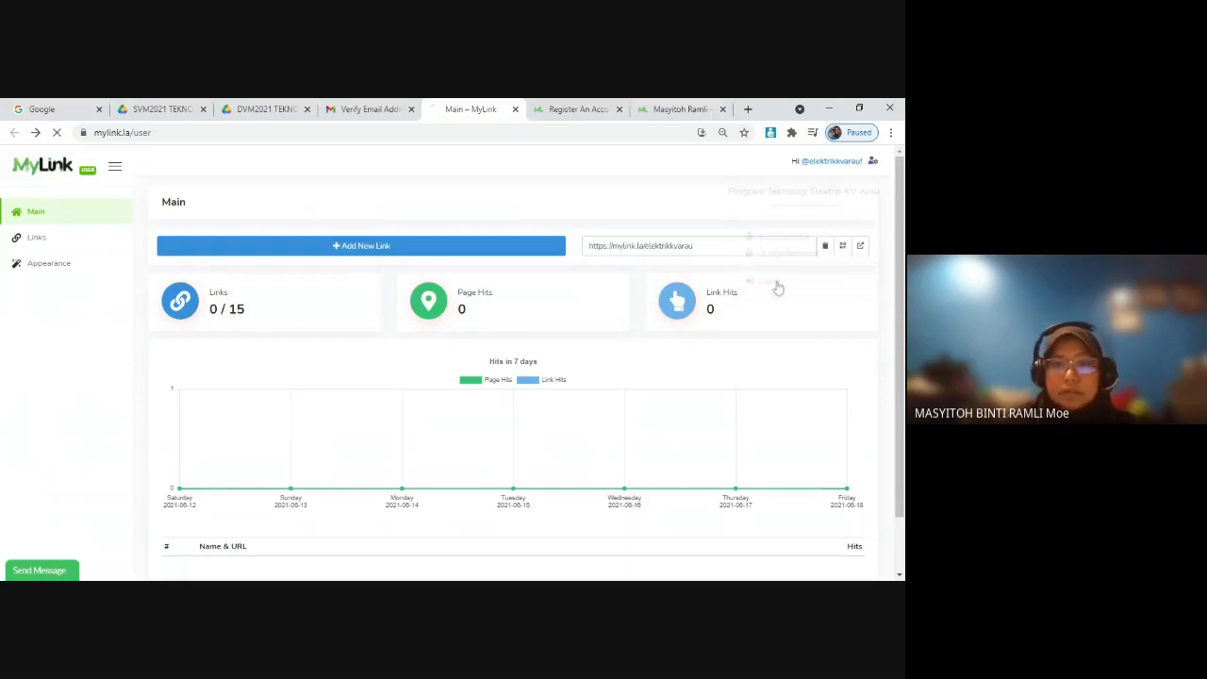
pyautogui.click(515, 110)
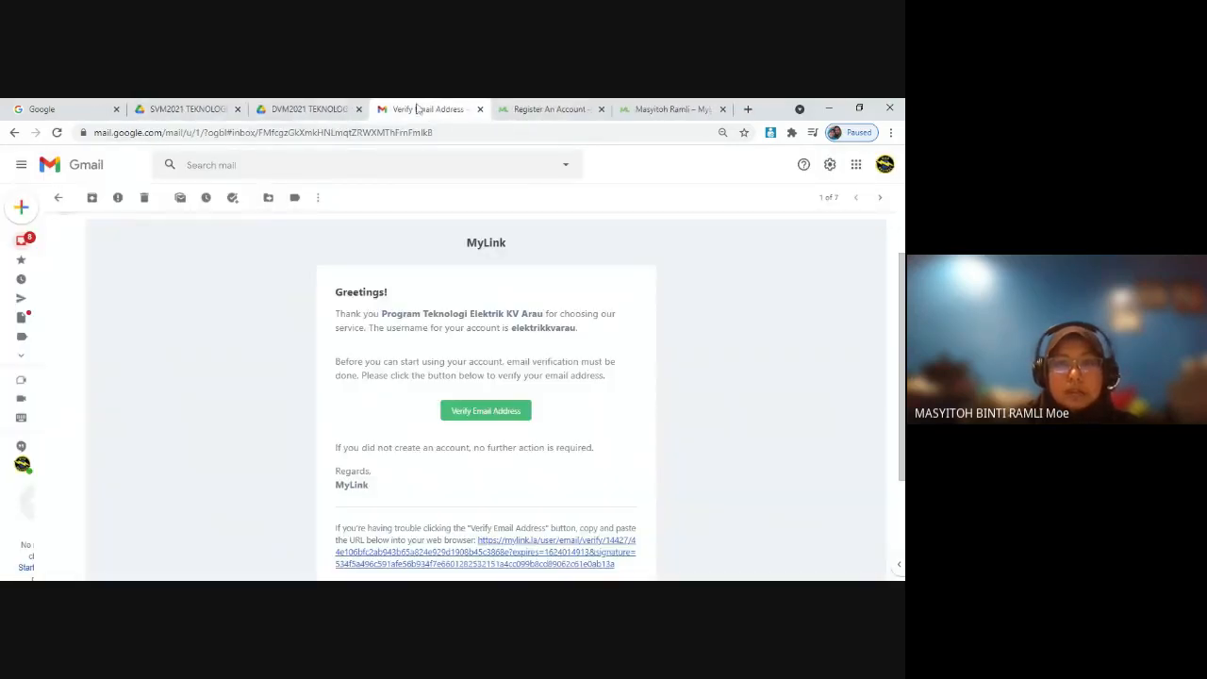
# Step: Open mylink.la in a new browser tab and go through its login option to the account dashboard
pyautogui.click(748, 109)
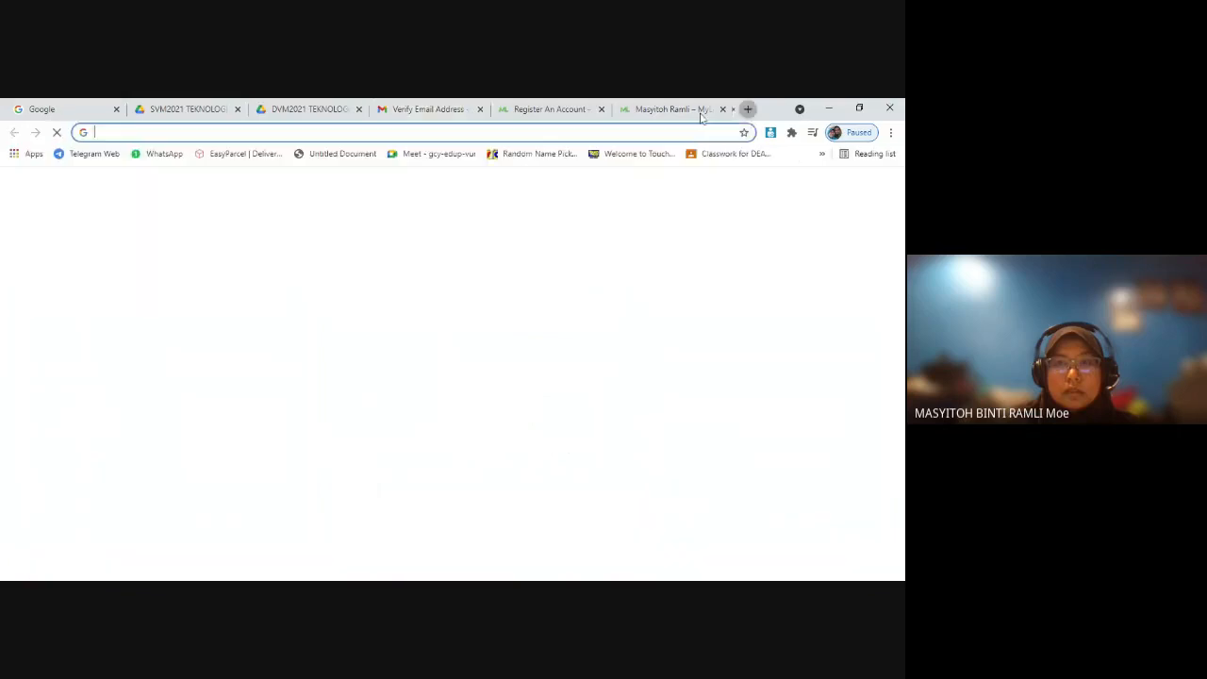
pyautogui.write('my')
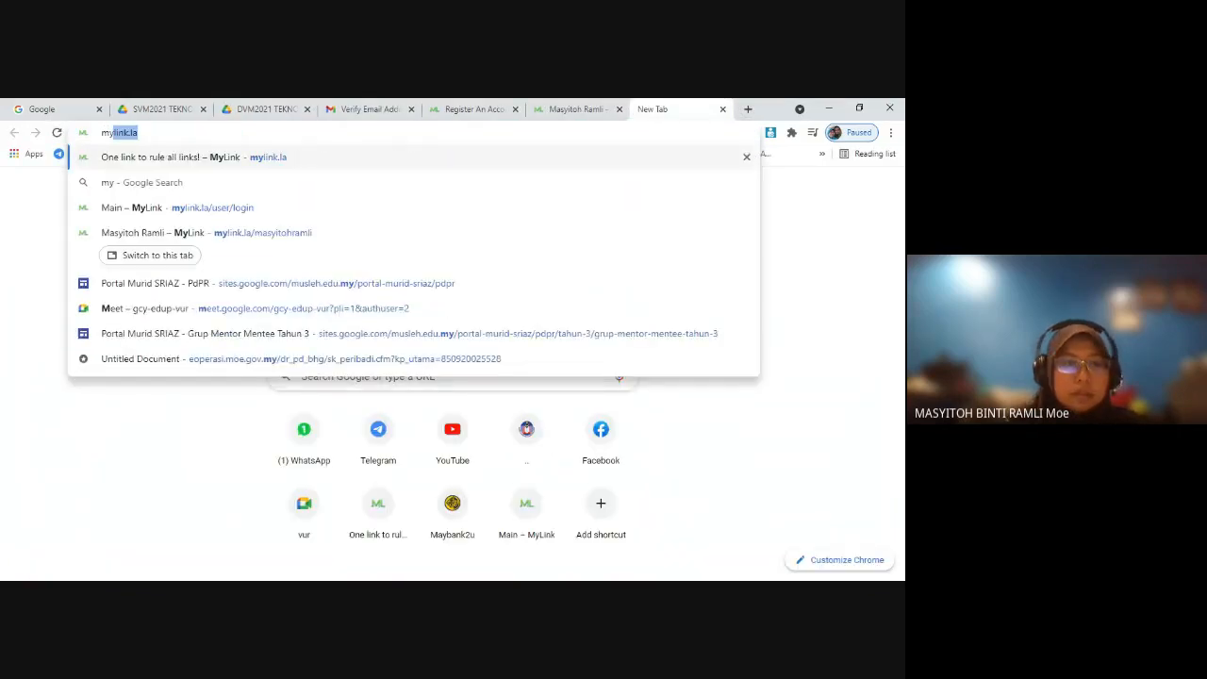
pyautogui.write('link.la')
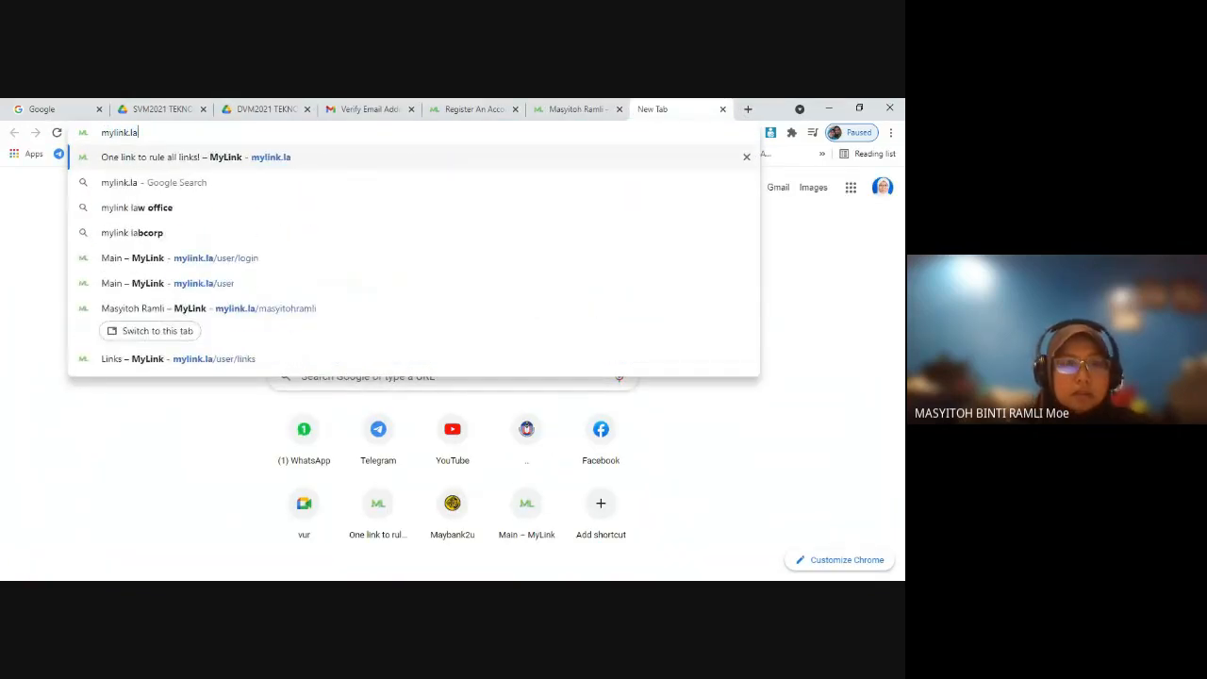
pyautogui.press('Return')
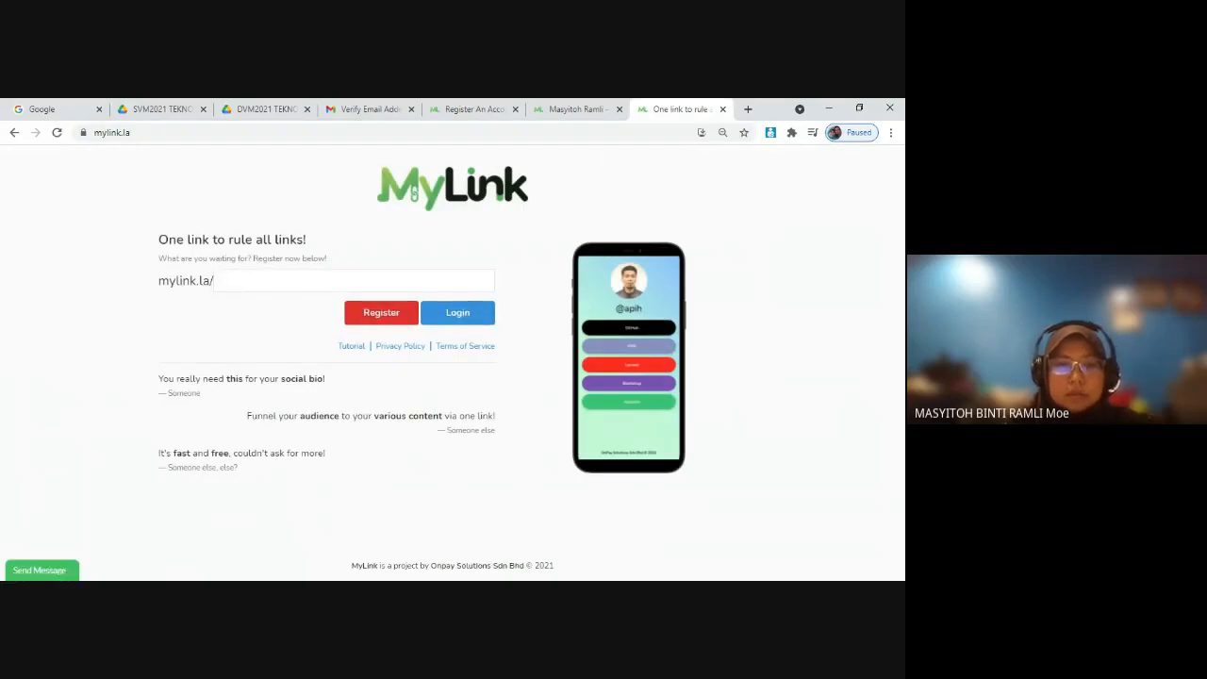
pyautogui.click(451, 316)
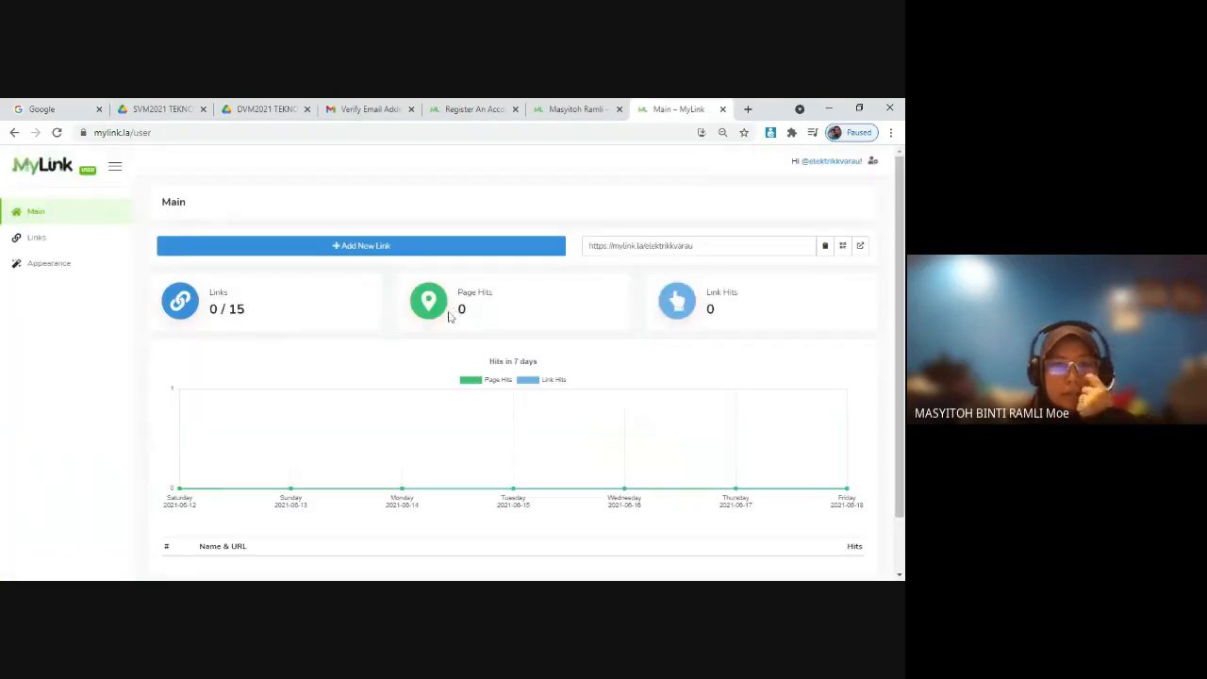
# Step: Log out of the MyLink account and log back in with the prefilled credentials
pyautogui.click(837, 165)
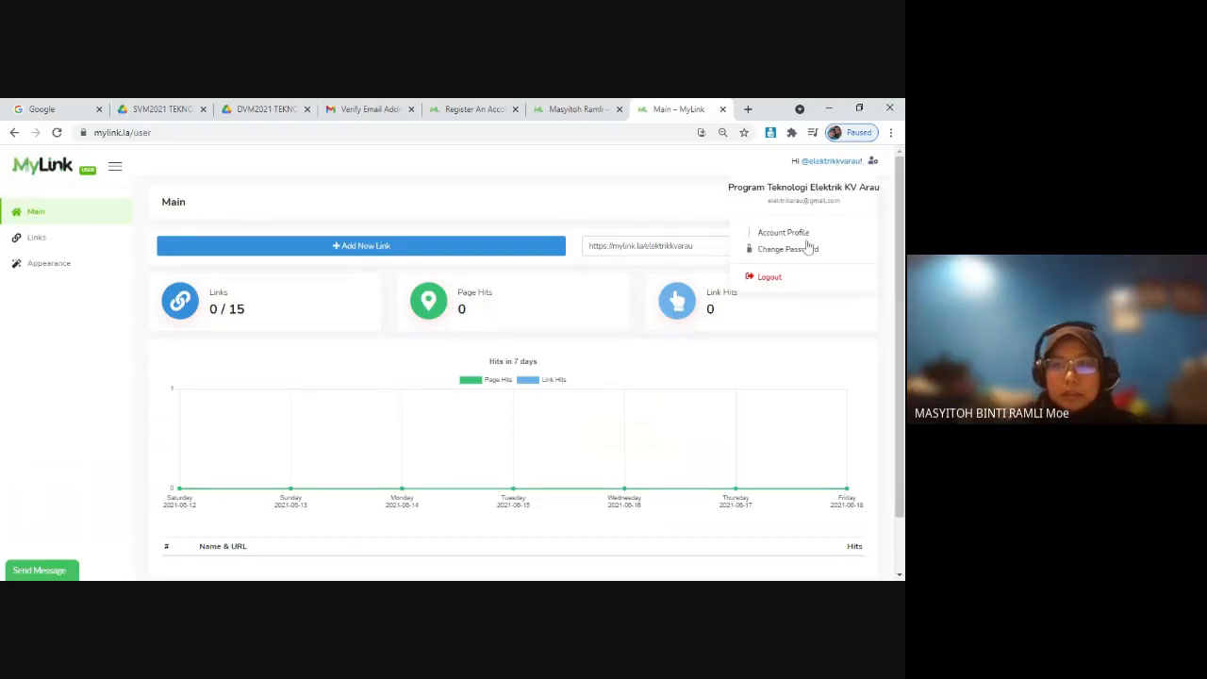
pyautogui.click(770, 278)
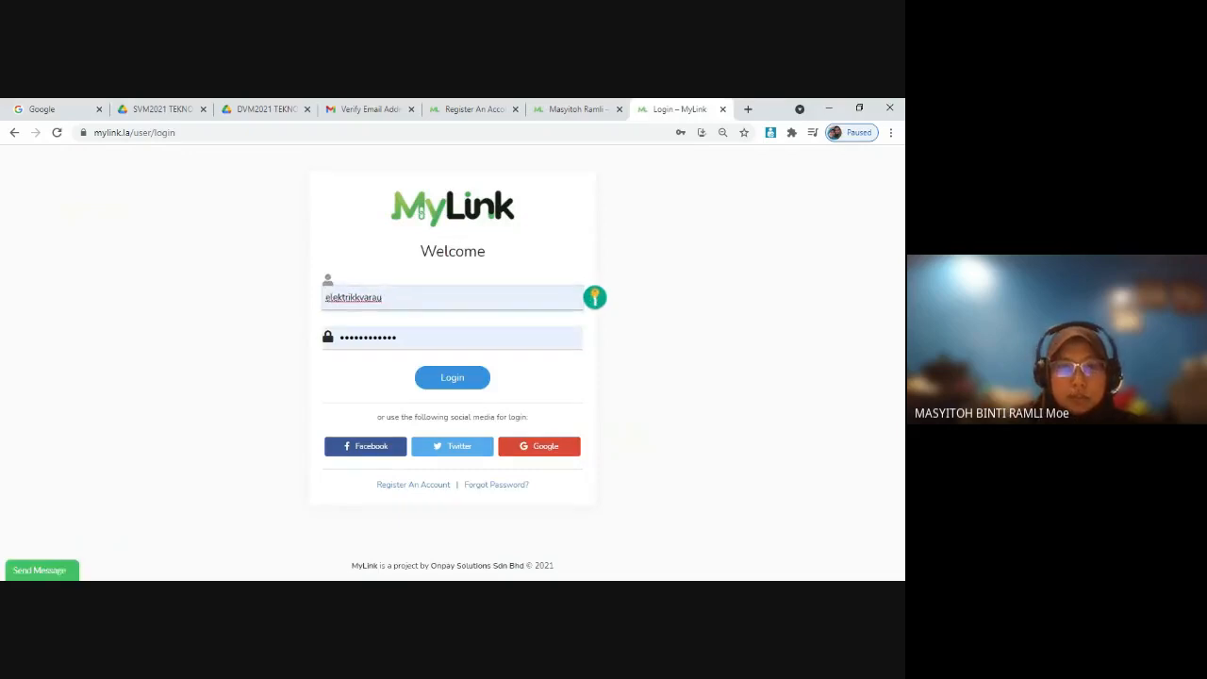
pyautogui.click(398, 263)
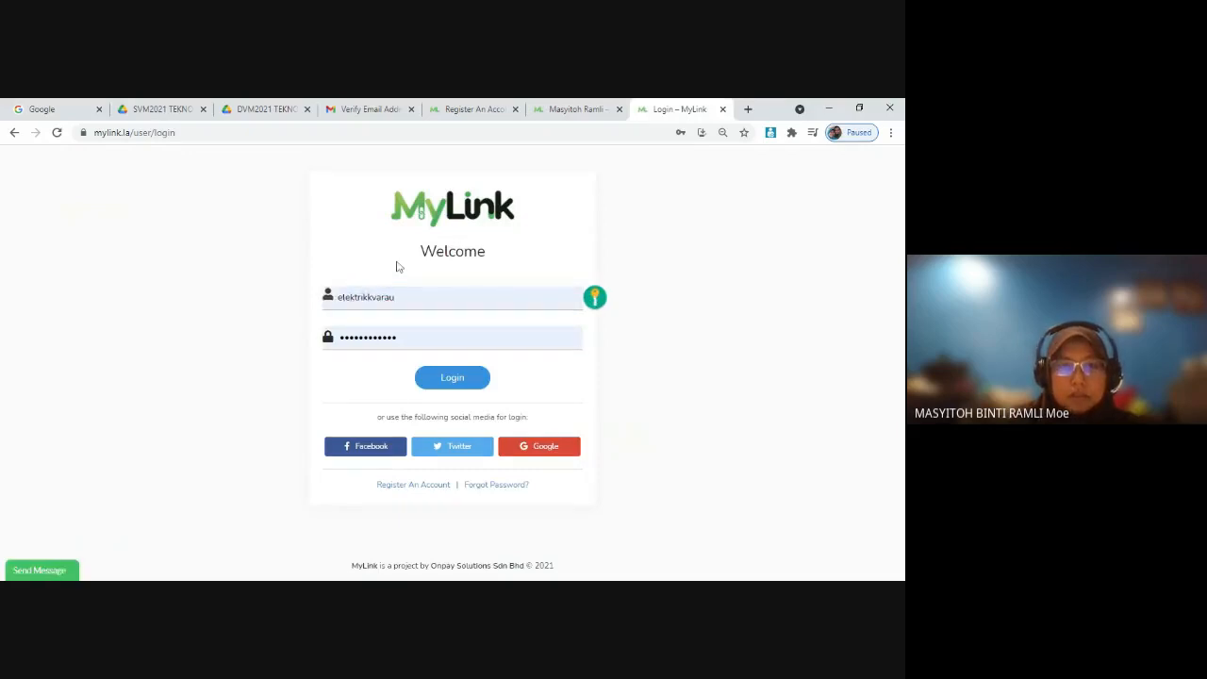
pyautogui.click(440, 377)
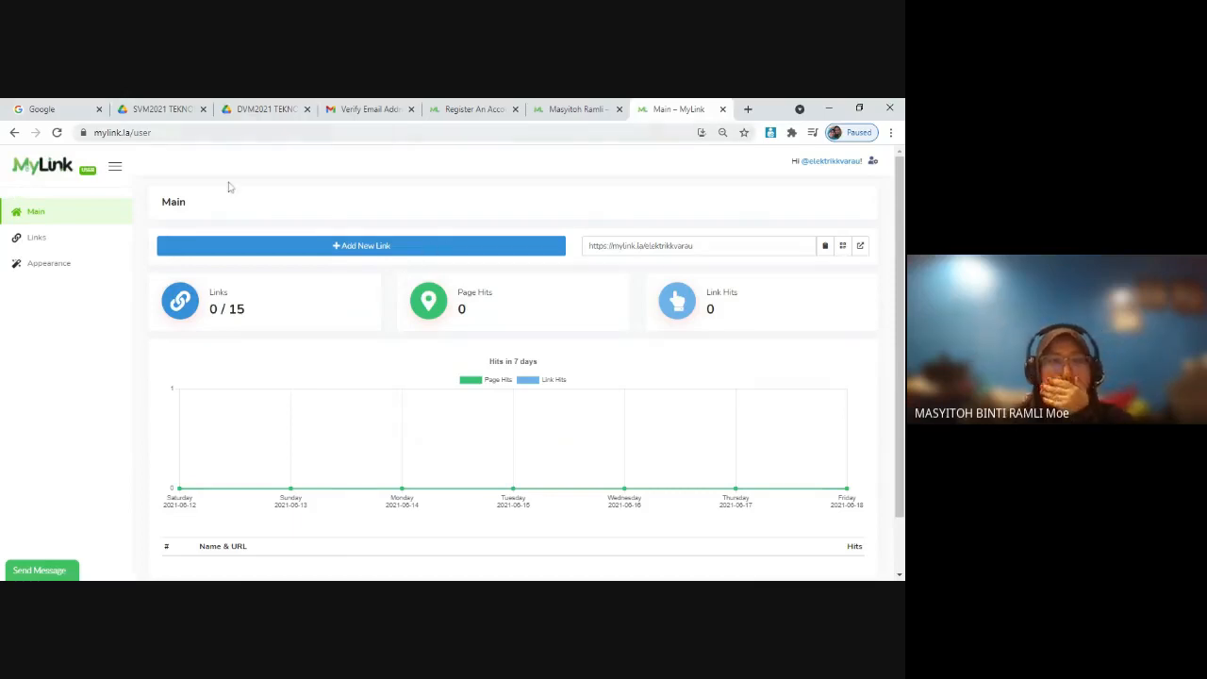
# Step: In the page's appearance settings, set the background color to light grey #E9E7ED and the text color to near-black #070706
pyautogui.click(47, 270)
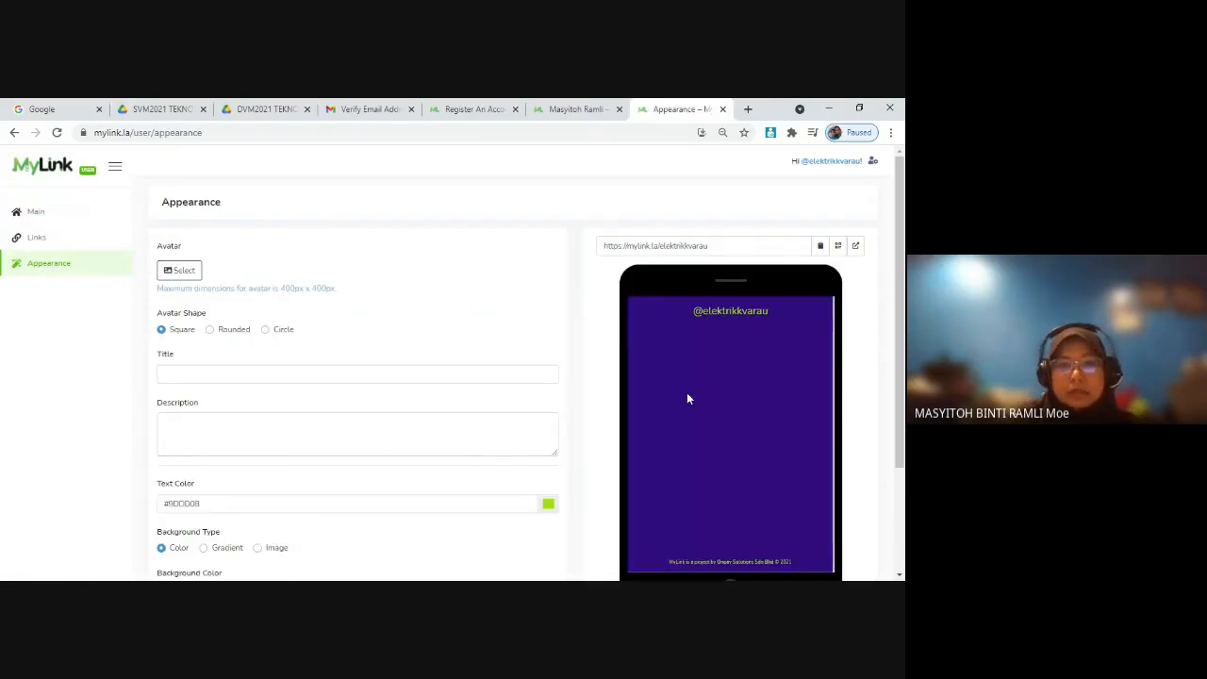
pyautogui.scroll(-2, 707, 395)
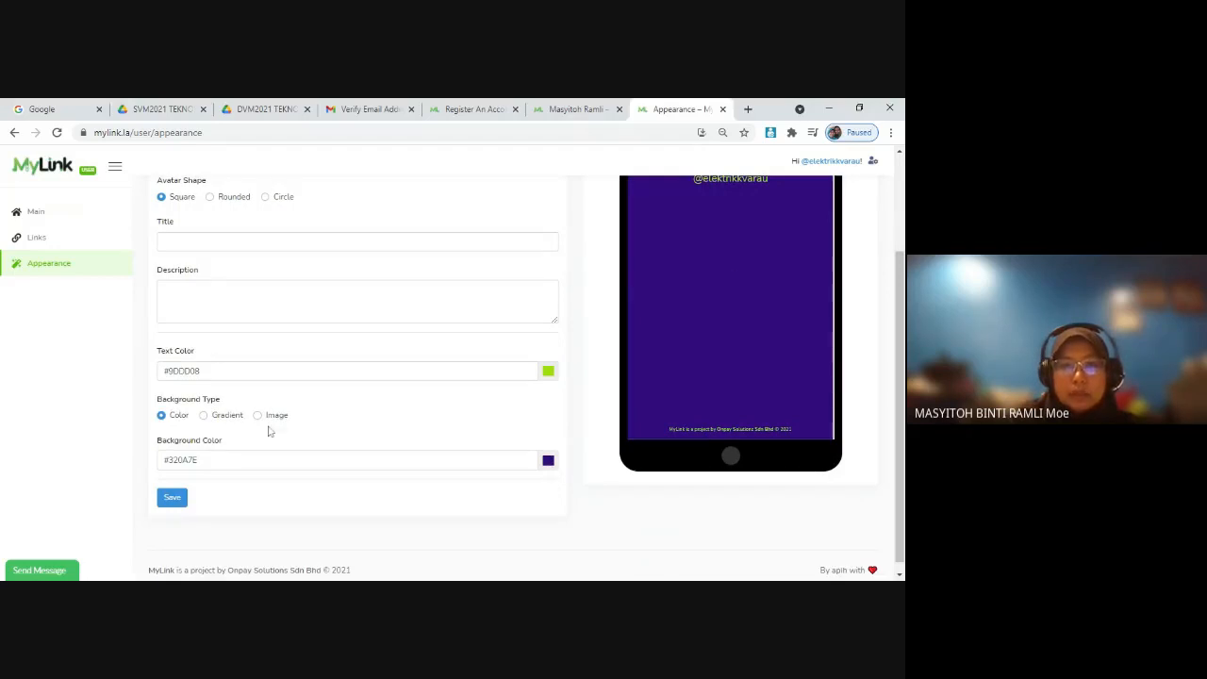
pyautogui.click(547, 462)
pyautogui.click(464, 484)
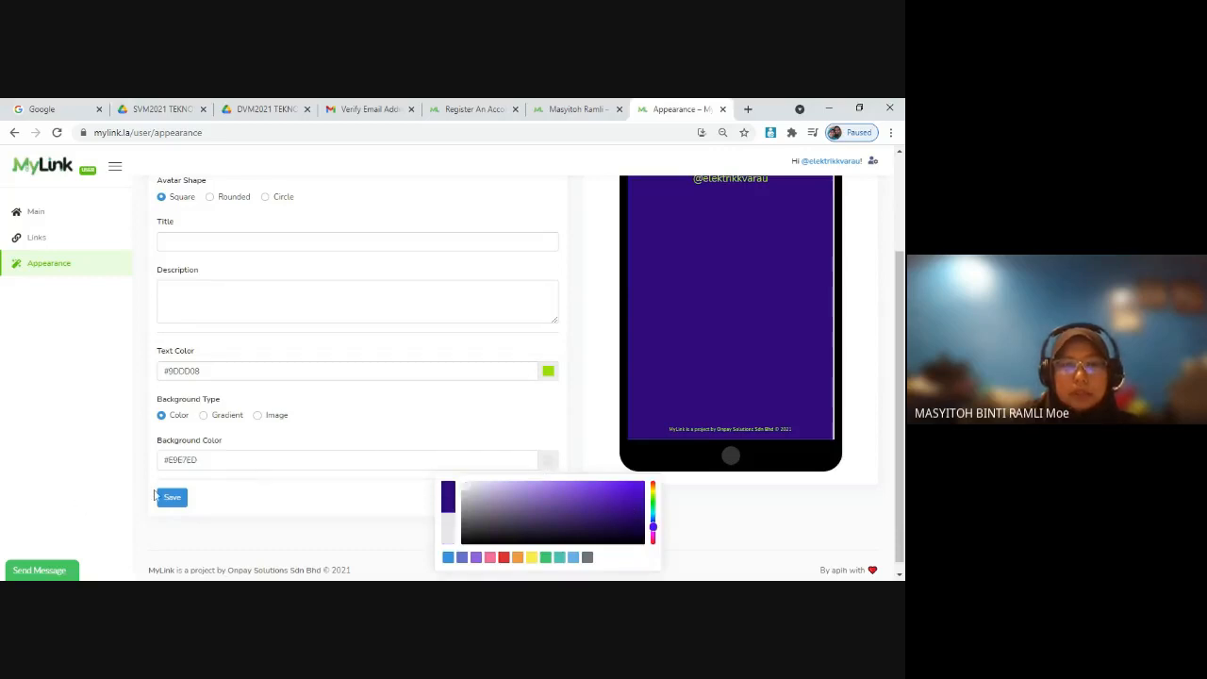
pyautogui.click(548, 370)
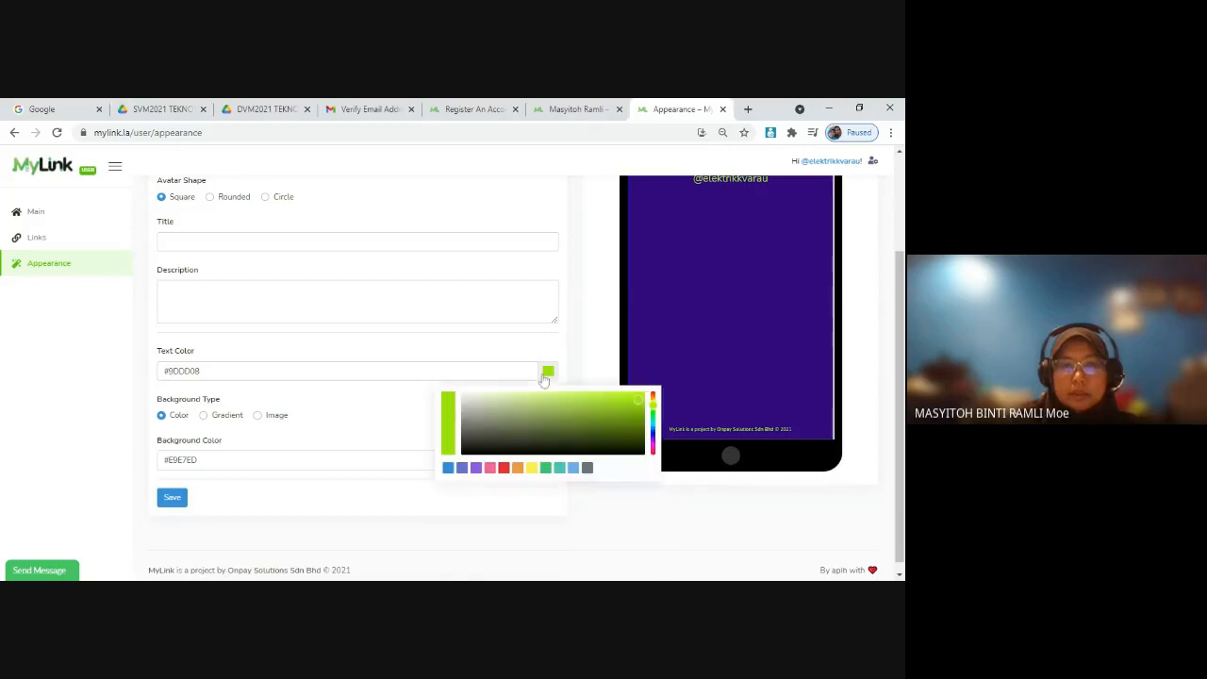
pyautogui.click(466, 453)
pyautogui.click(376, 428)
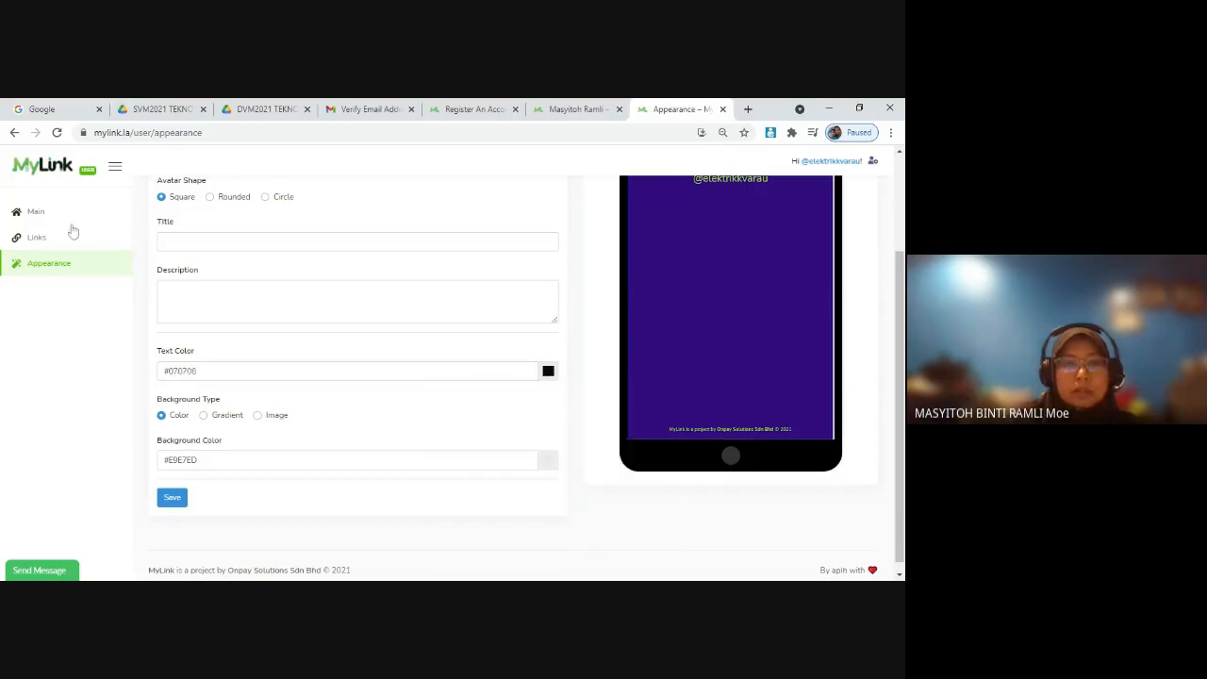
# Step: Upload the Kolej Vokasional Arau logo as the avatar and set the title to Program Teknologi Elektrik KV Arau
pyautogui.scroll(3, 74, 229)
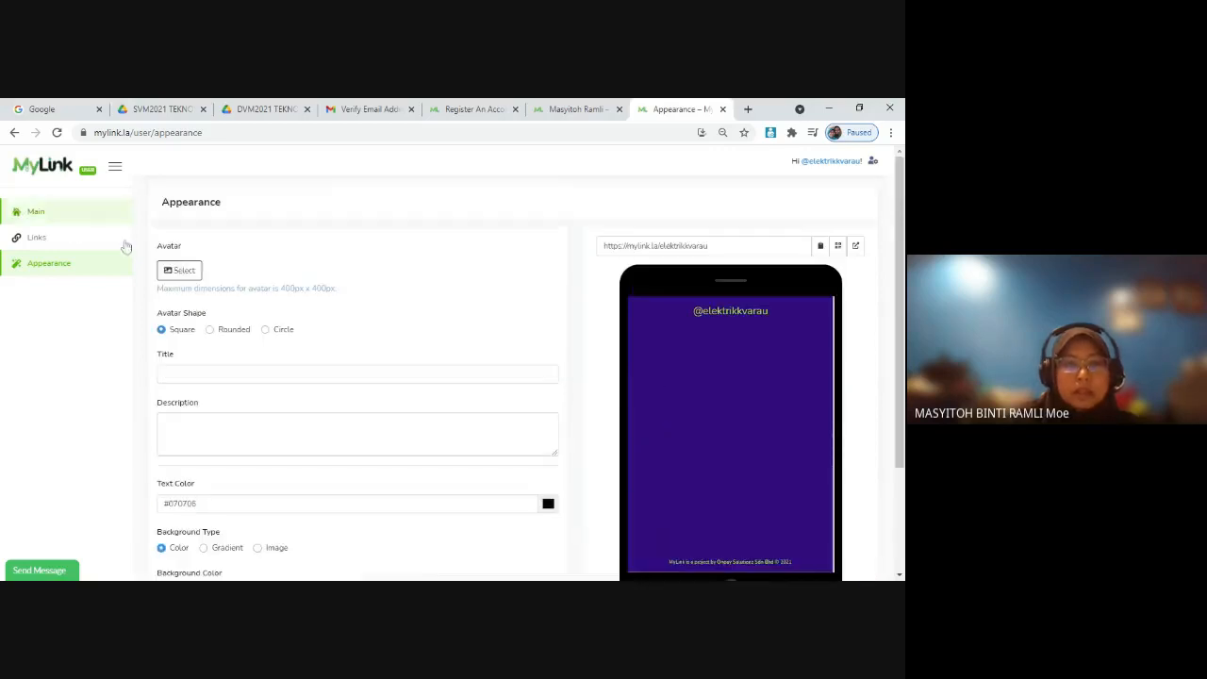
pyautogui.click(183, 271)
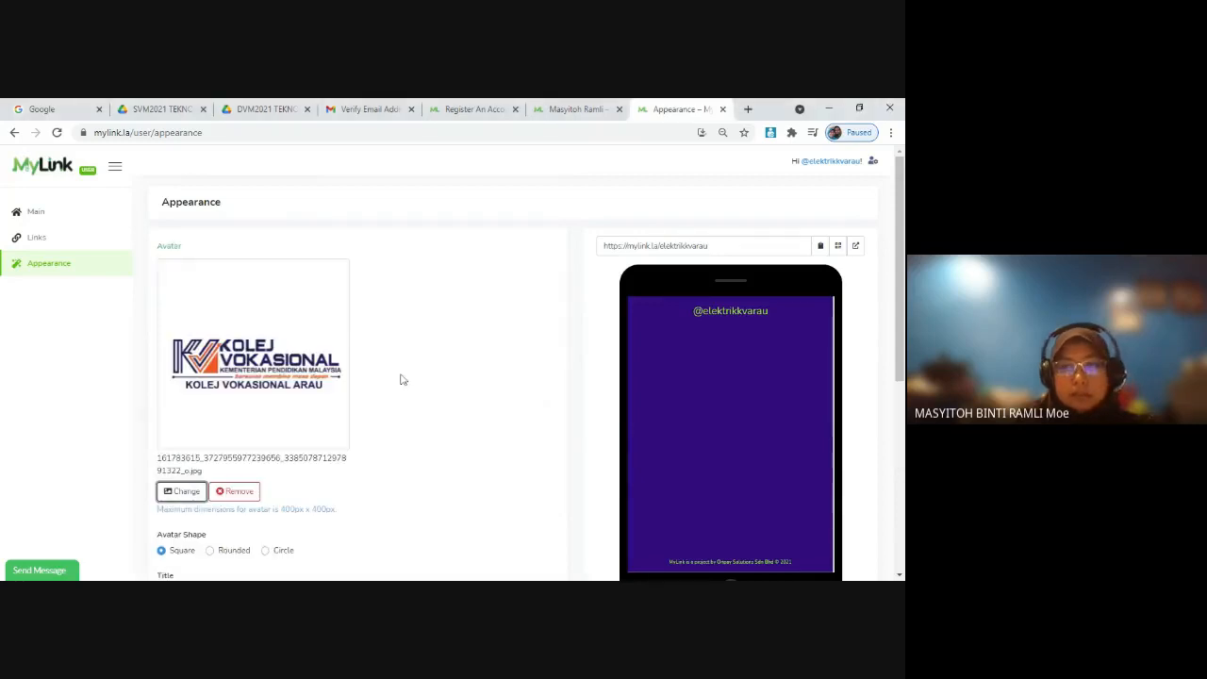
pyautogui.scroll(-1, 228, 398)
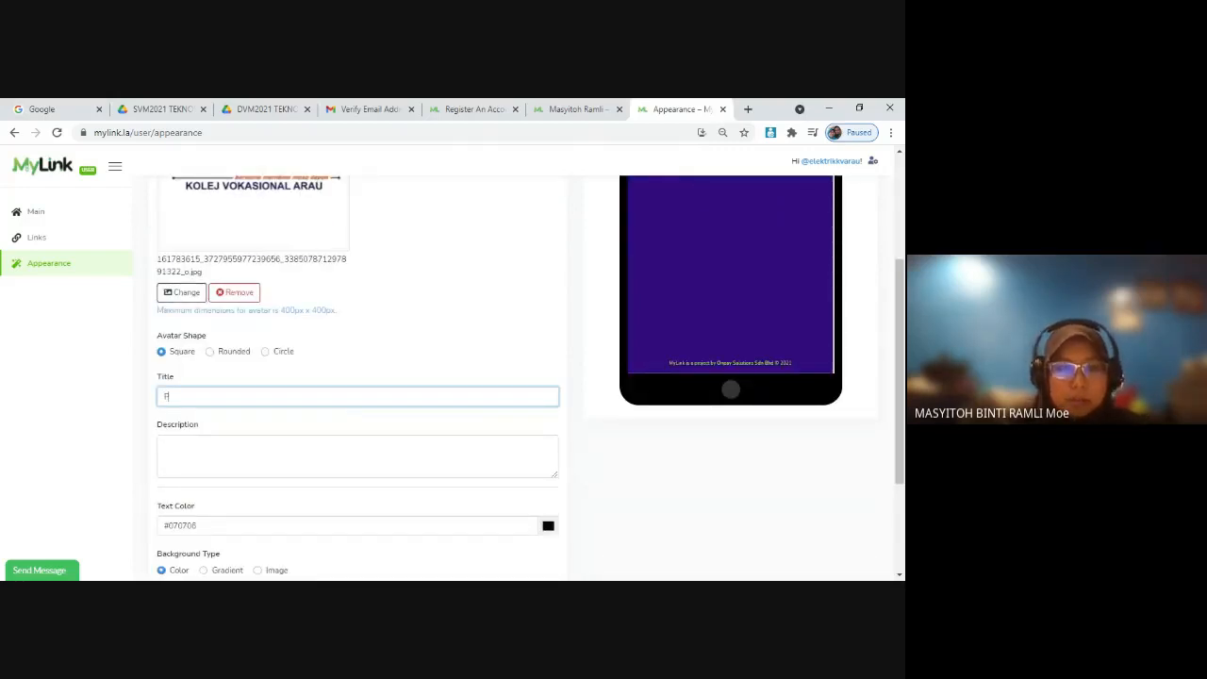
pyautogui.press('Down')
pyautogui.press('Return')
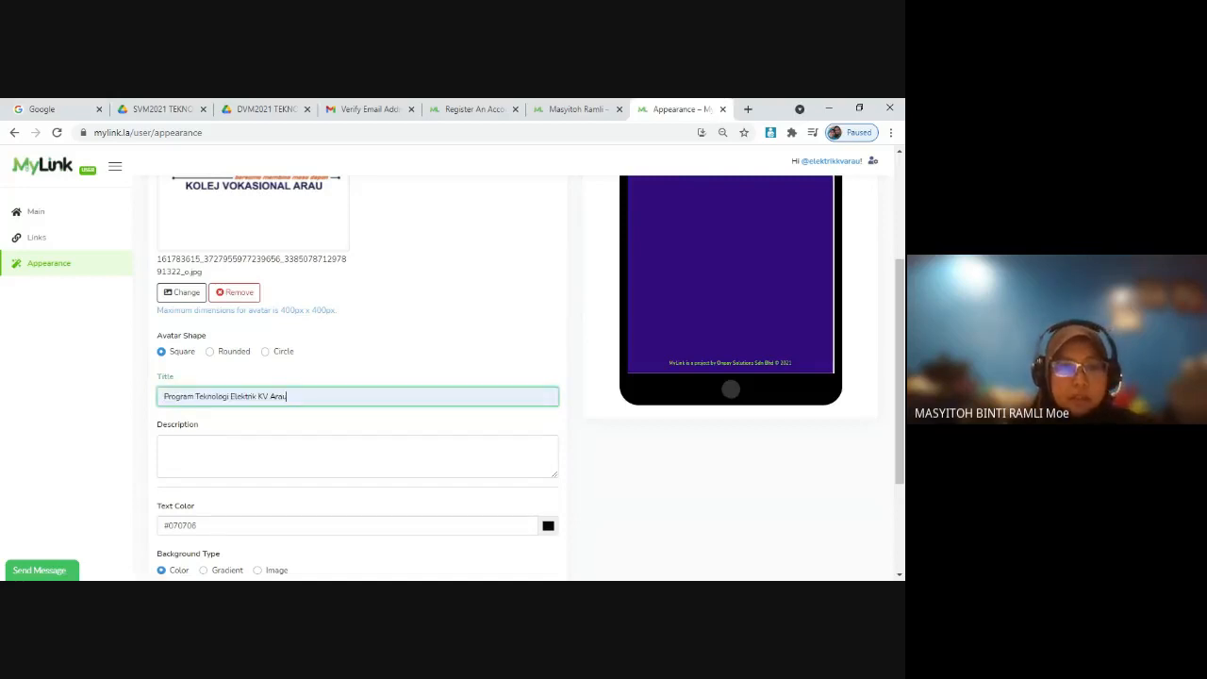
# Step: Enter "Selamat datang.." as the page description and save the appearance settings
pyautogui.press('Tab')
pyautogui.write('Sela')
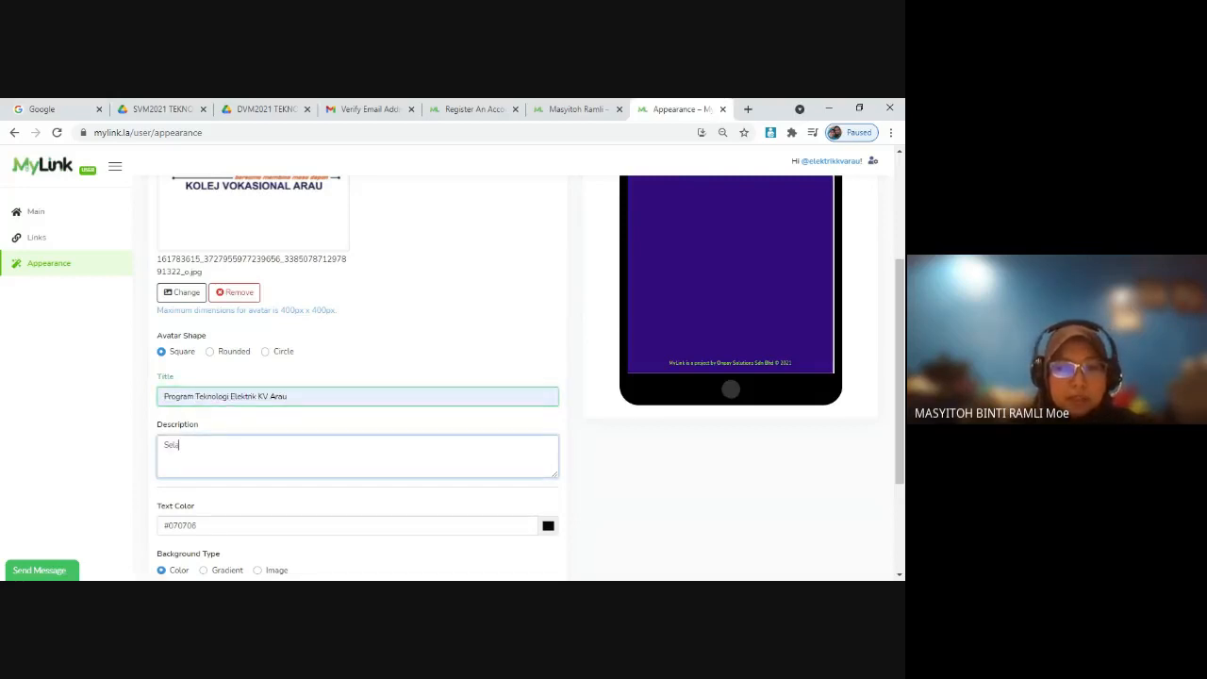
pyautogui.write('mat datang.')
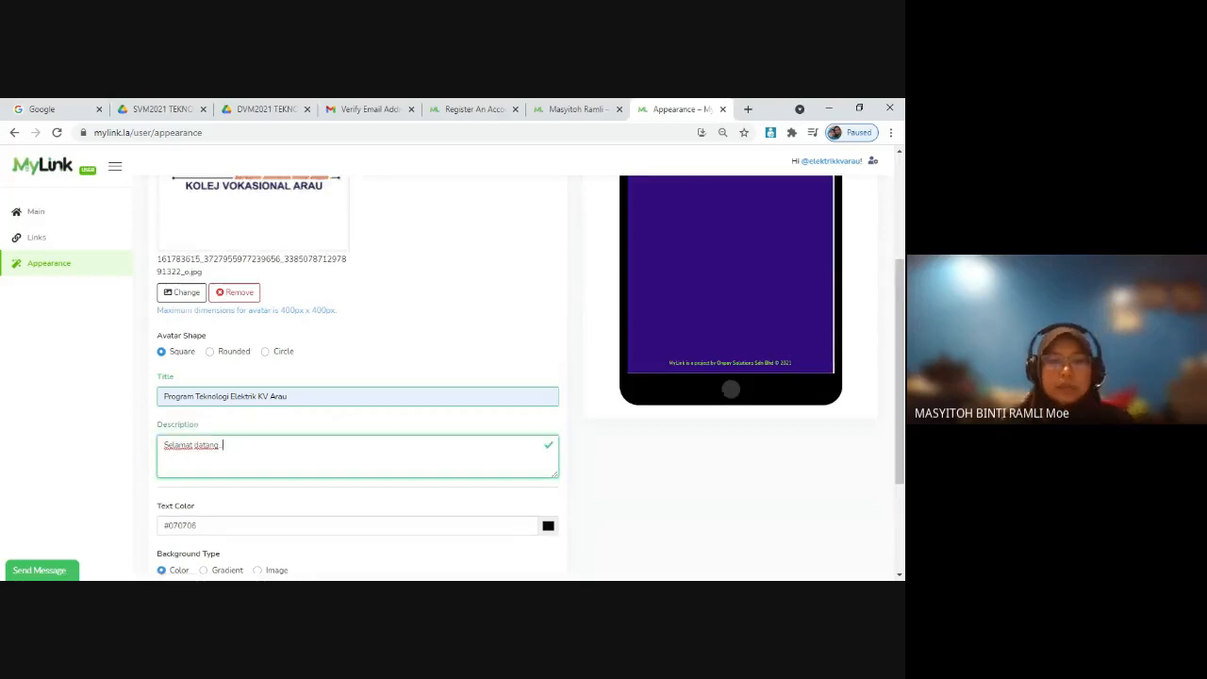
pyautogui.scroll(-3, 234, 458)
pyautogui.click(171, 489)
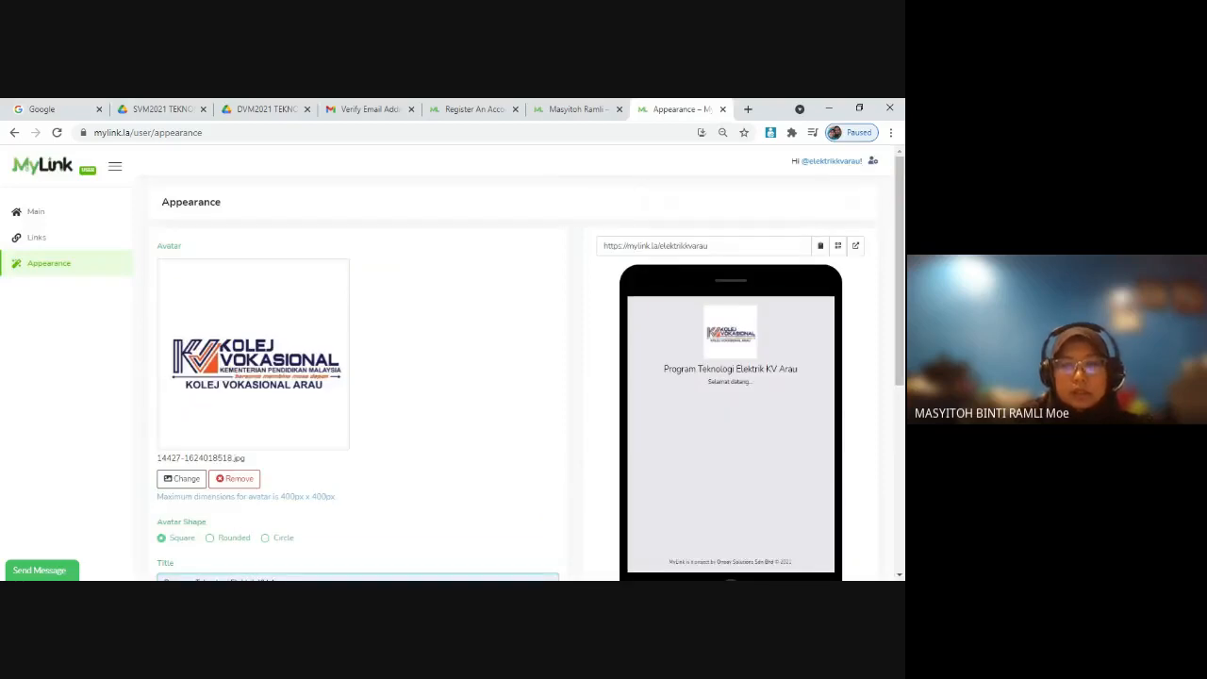
# Step: Check the page preview, change the text color to green #8EC806 and save the appearance settings
pyautogui.scroll(-2, 800, 404)
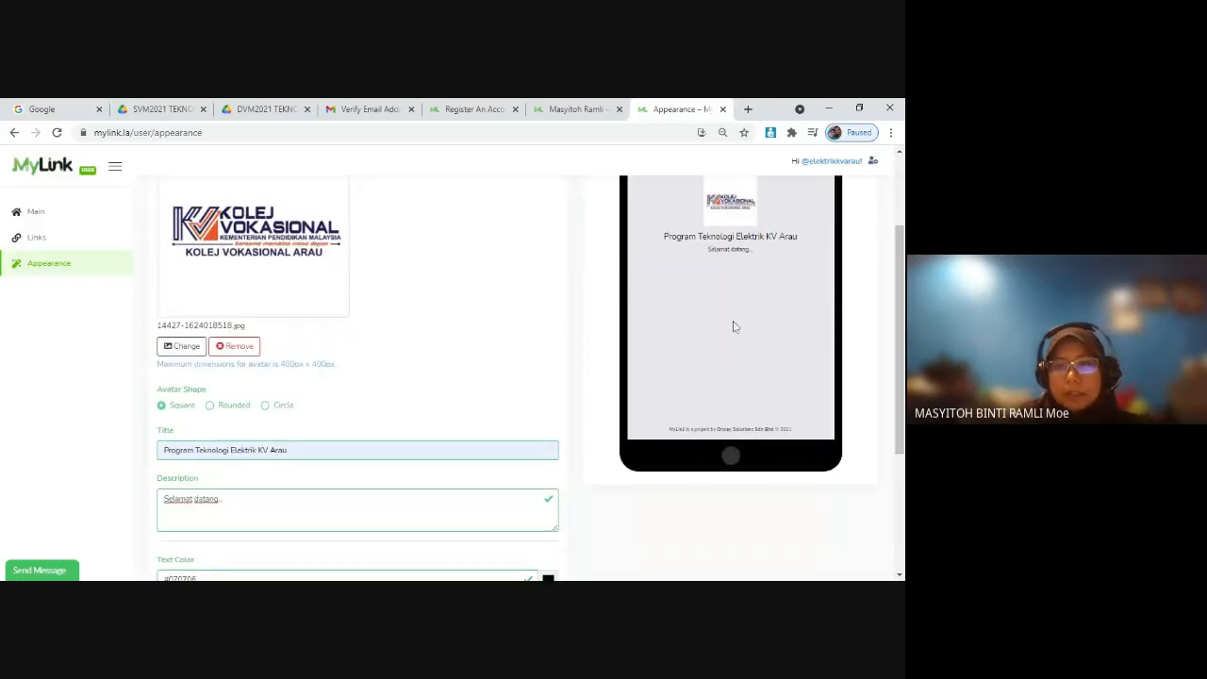
pyautogui.scroll(1, 734, 327)
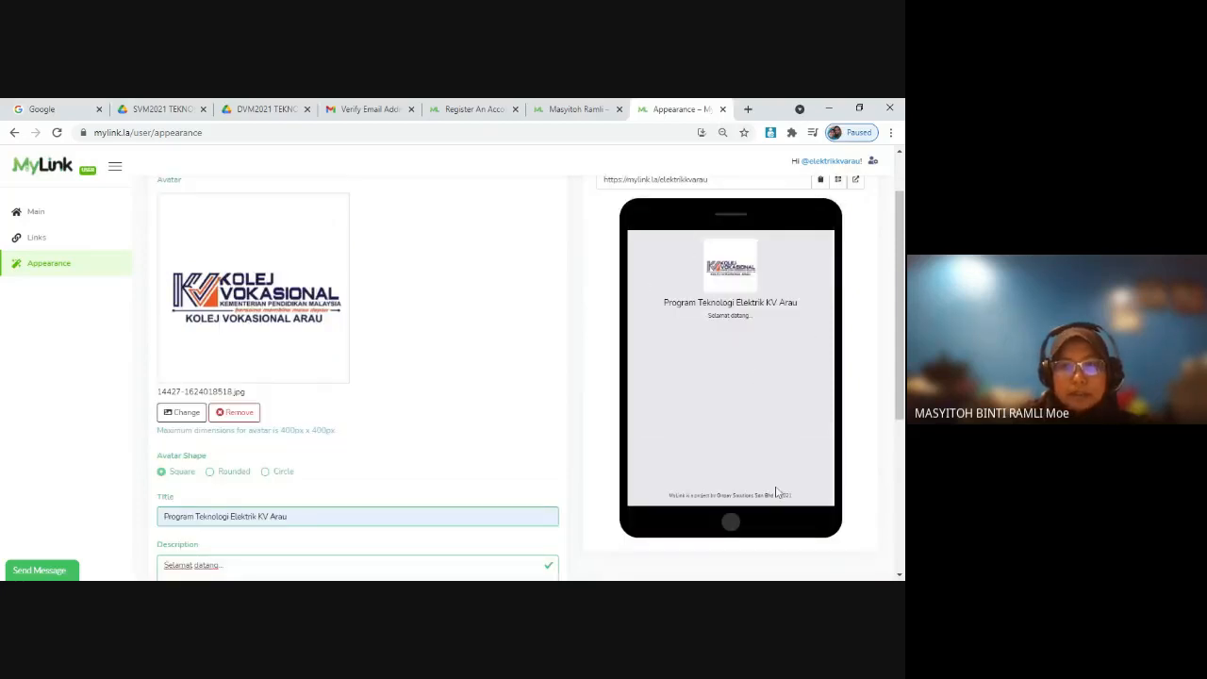
pyautogui.scroll(-1, 556, 490)
pyautogui.scroll(-2, 557, 490)
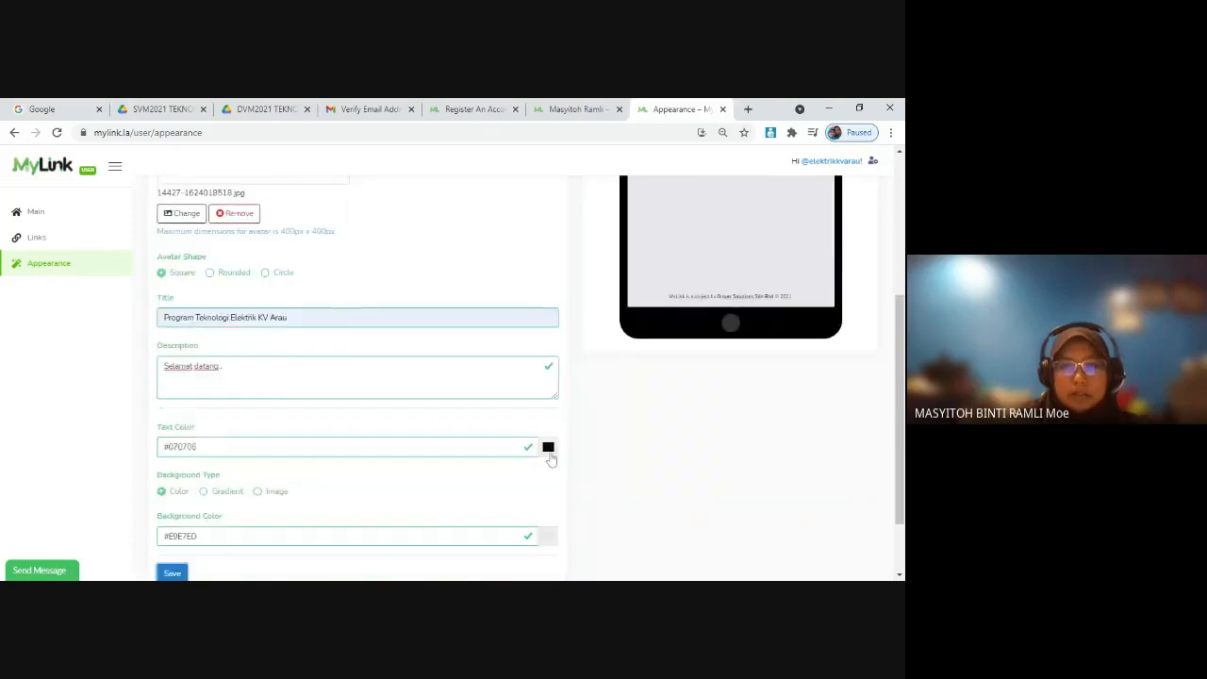
pyautogui.click(547, 446)
pyautogui.click(640, 481)
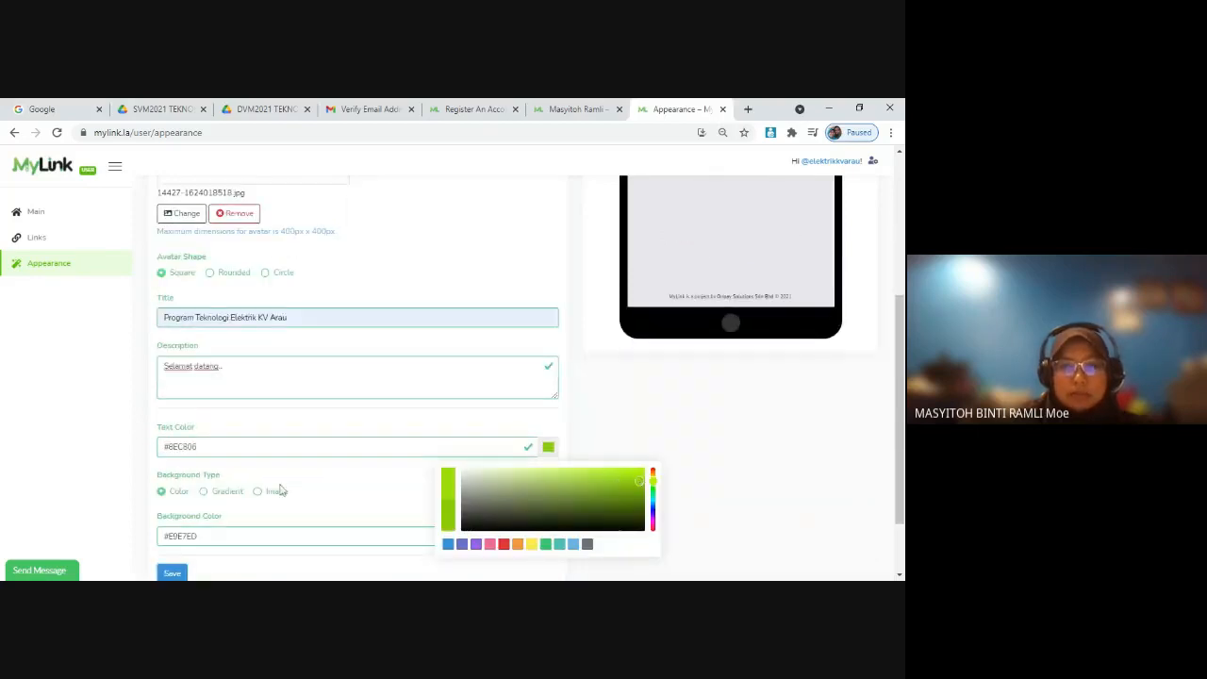
pyautogui.click(169, 573)
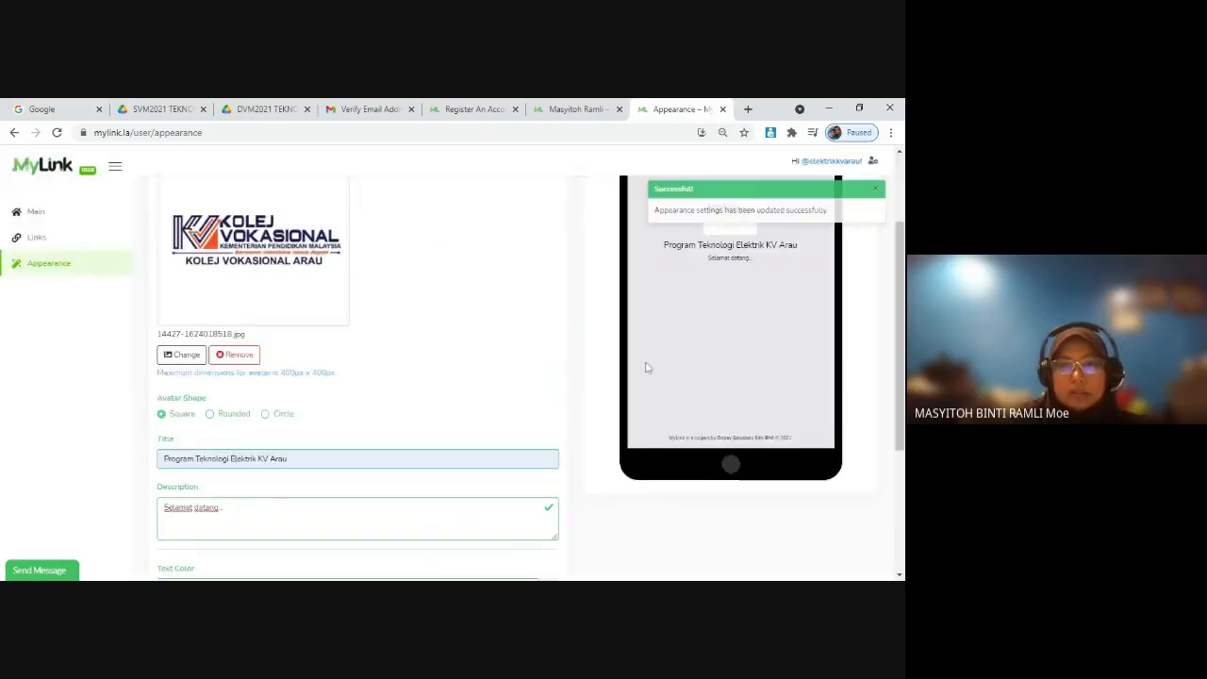
# Step: Set the text color to near-black #0D0D0C
pyautogui.scroll(-5, 689, 407)
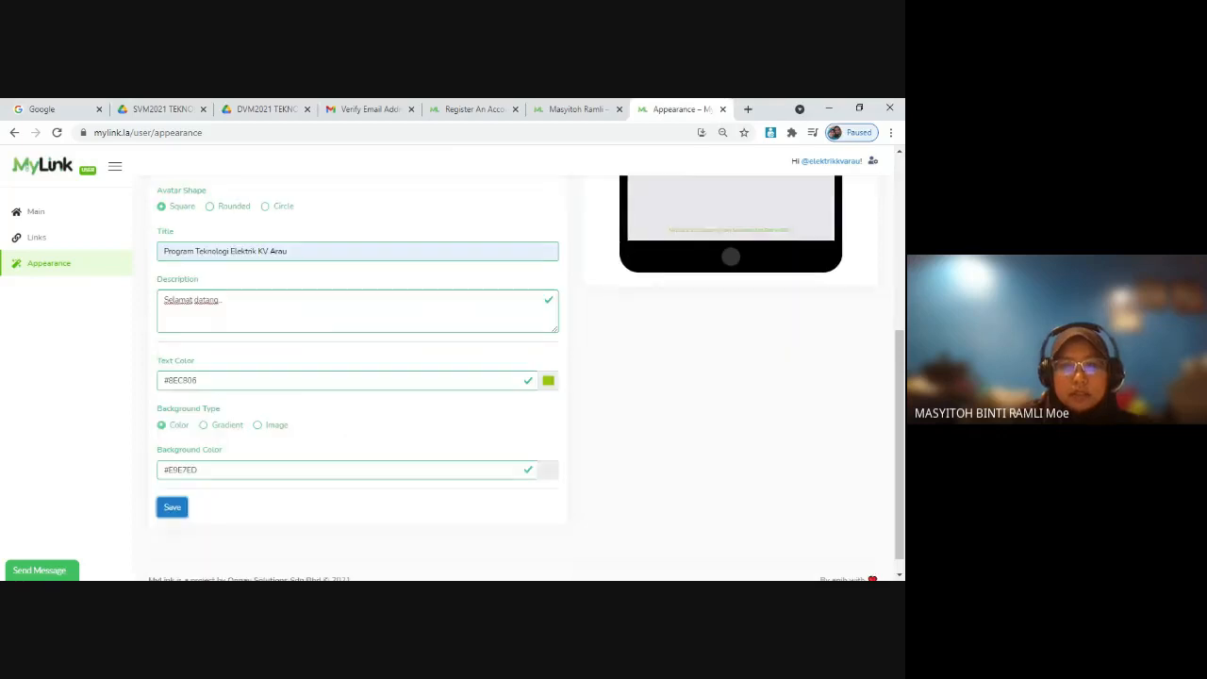
pyautogui.click(548, 380)
pyautogui.click(475, 461)
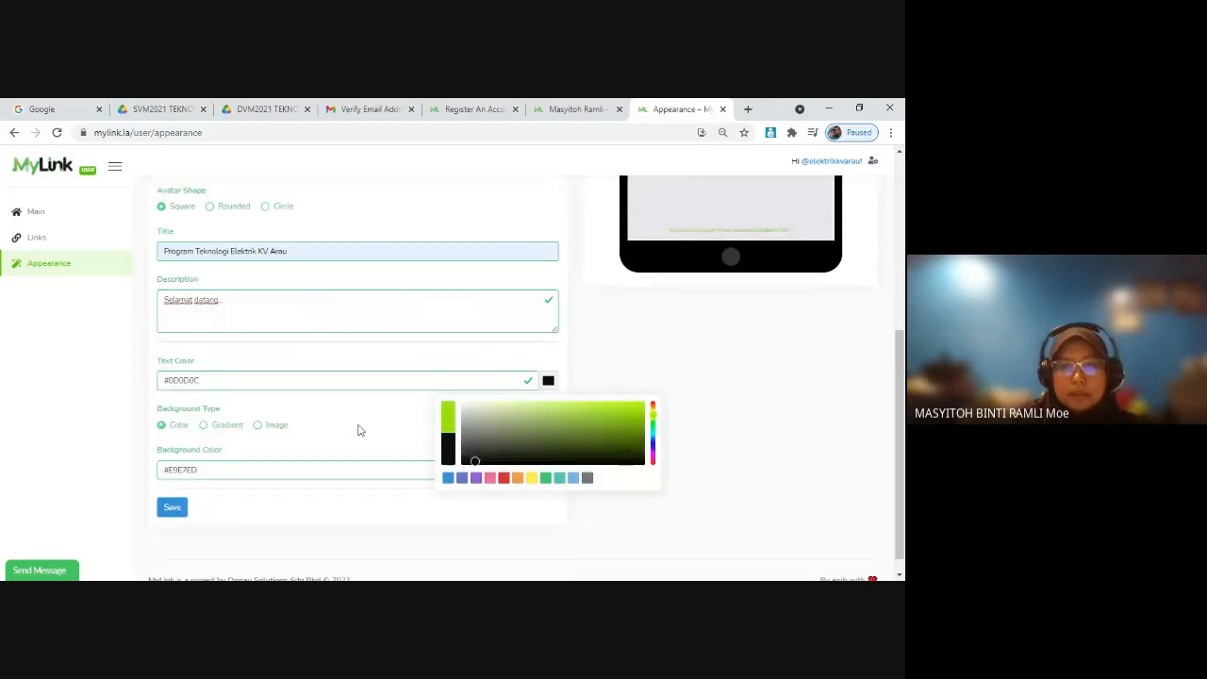
pyautogui.click(359, 425)
# Step: Set the background color to green #3FC022 and save the appearance settings
pyautogui.click(550, 471)
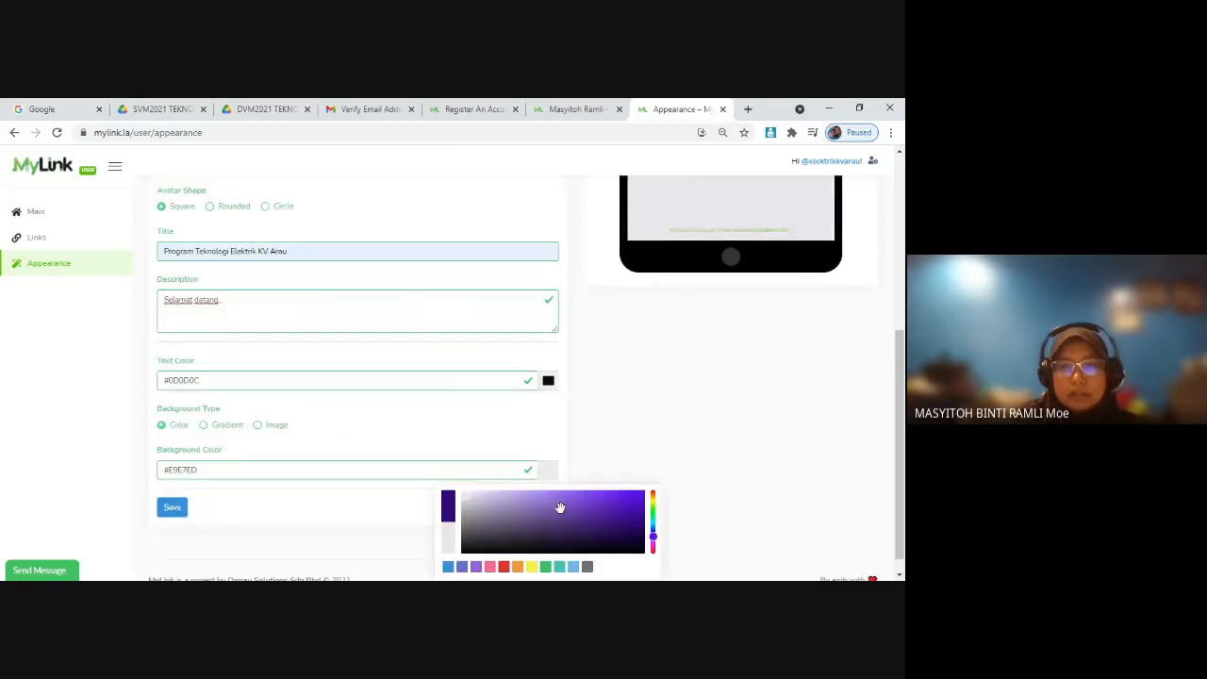
pyautogui.click(651, 509)
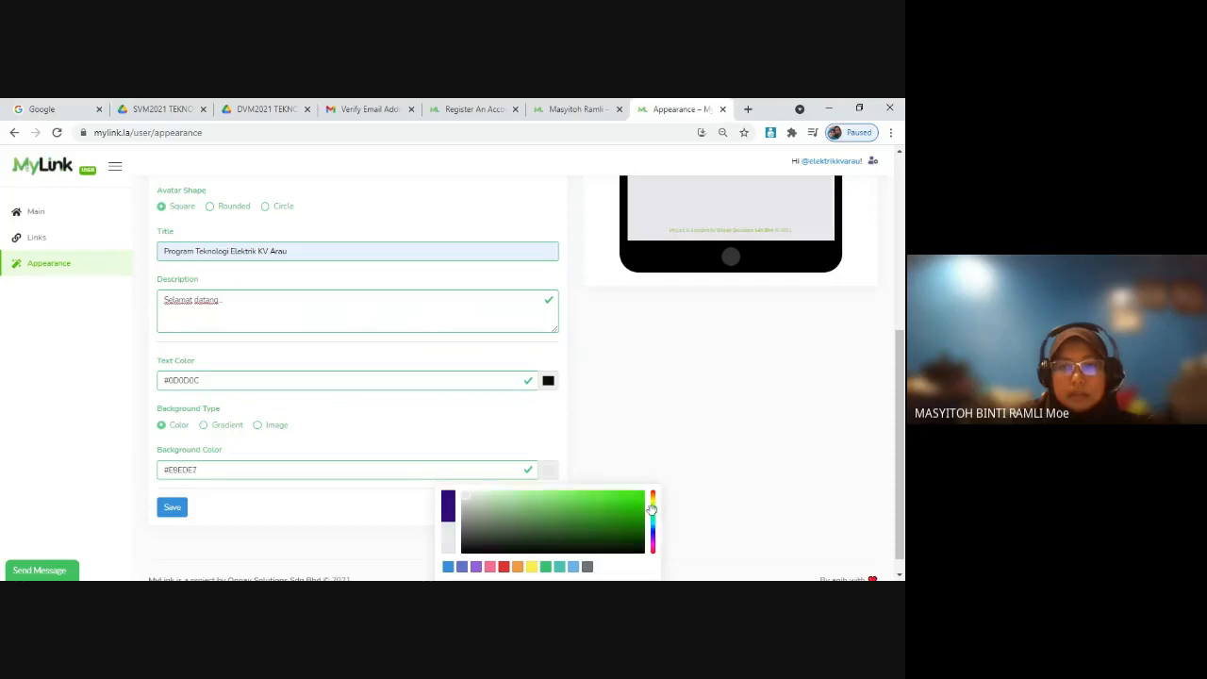
pyautogui.click(611, 506)
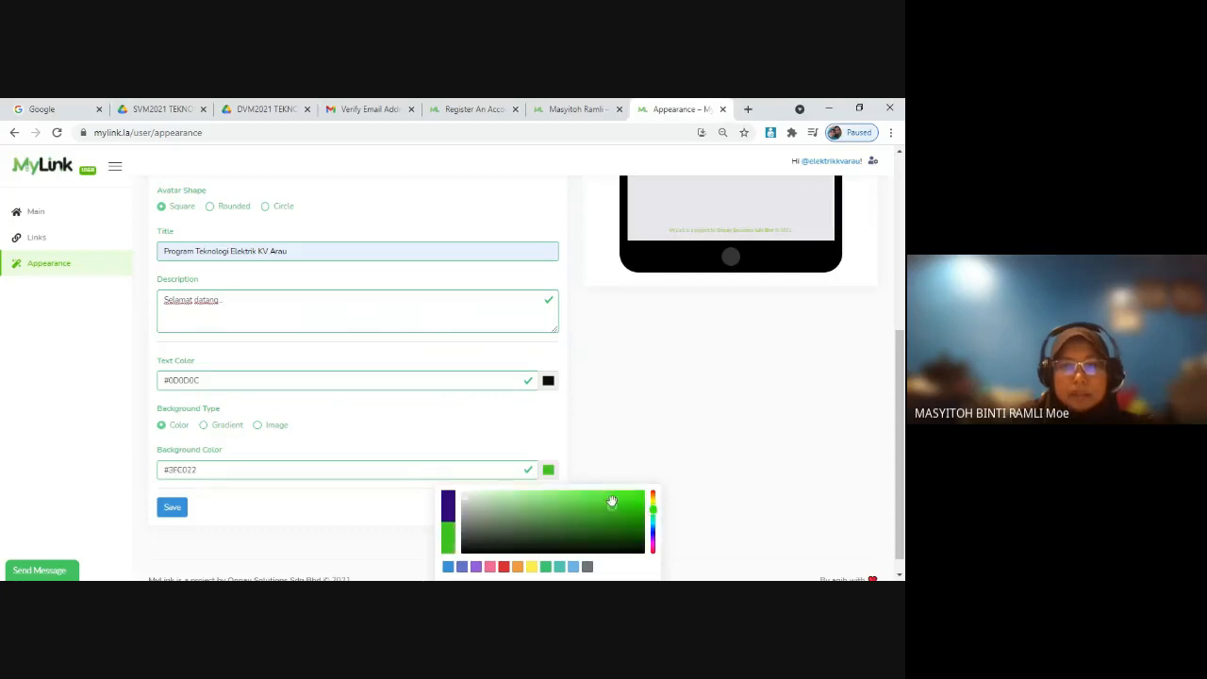
pyautogui.click(173, 508)
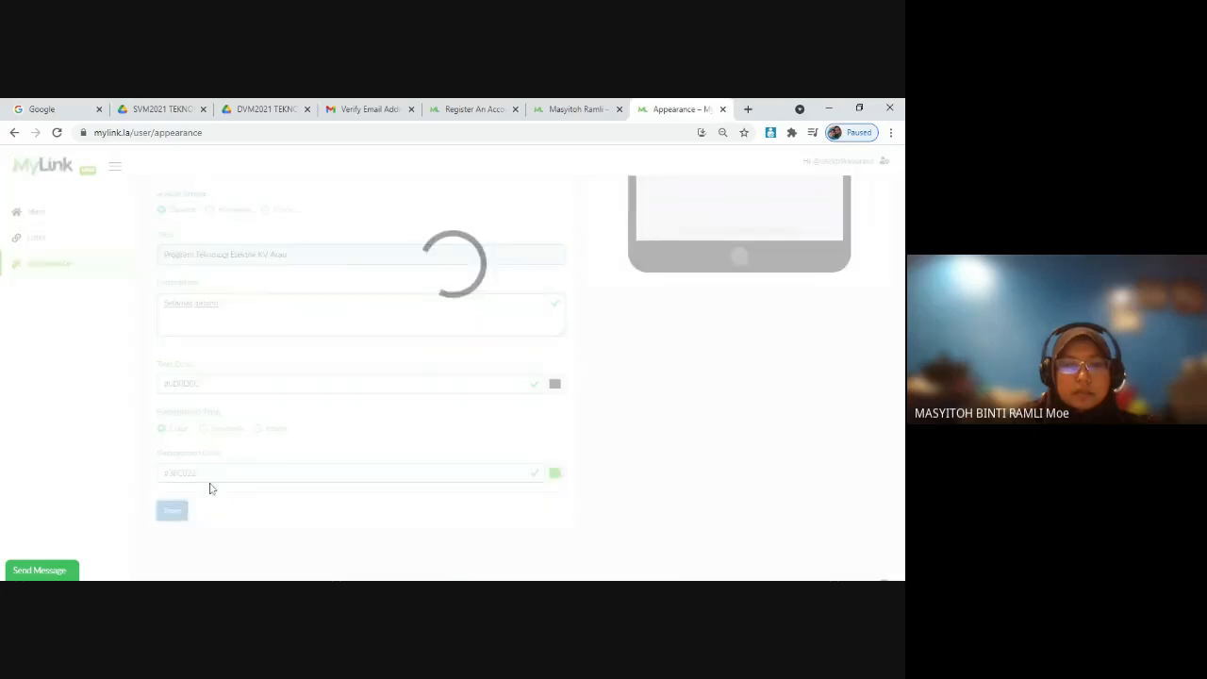
# Step: Start a new link in the Links section and name it "Google Classroom"
pyautogui.scroll(-3, 676, 512)
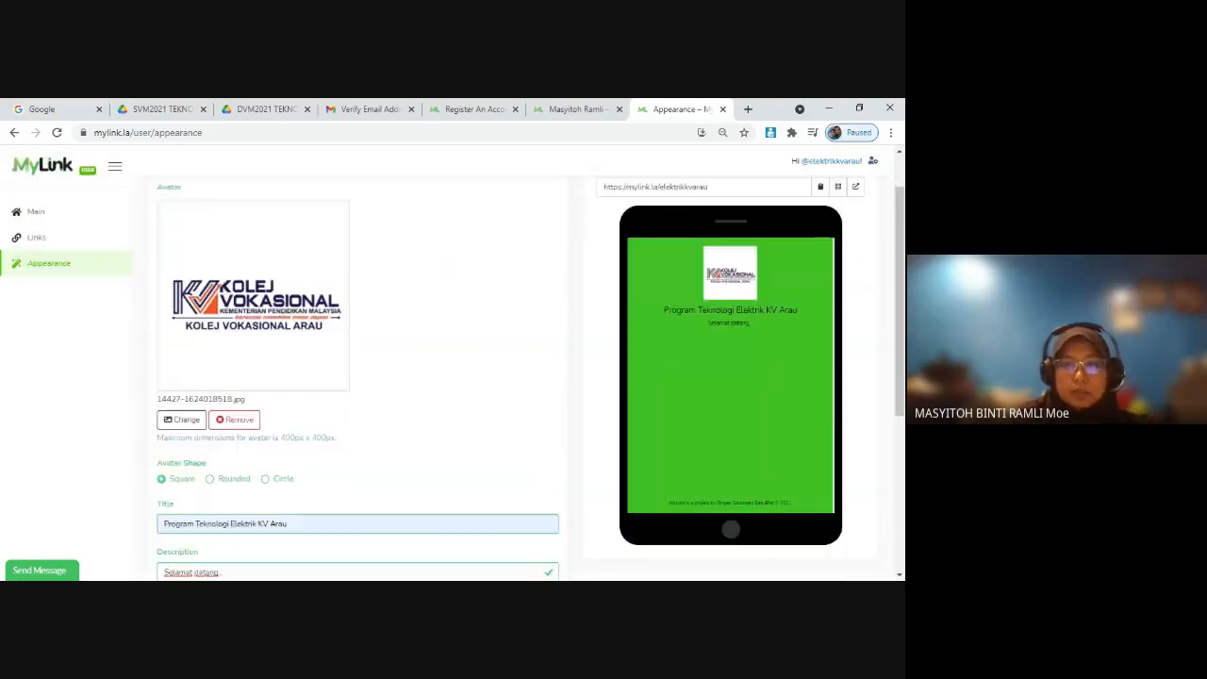
pyautogui.scroll(1, 693, 363)
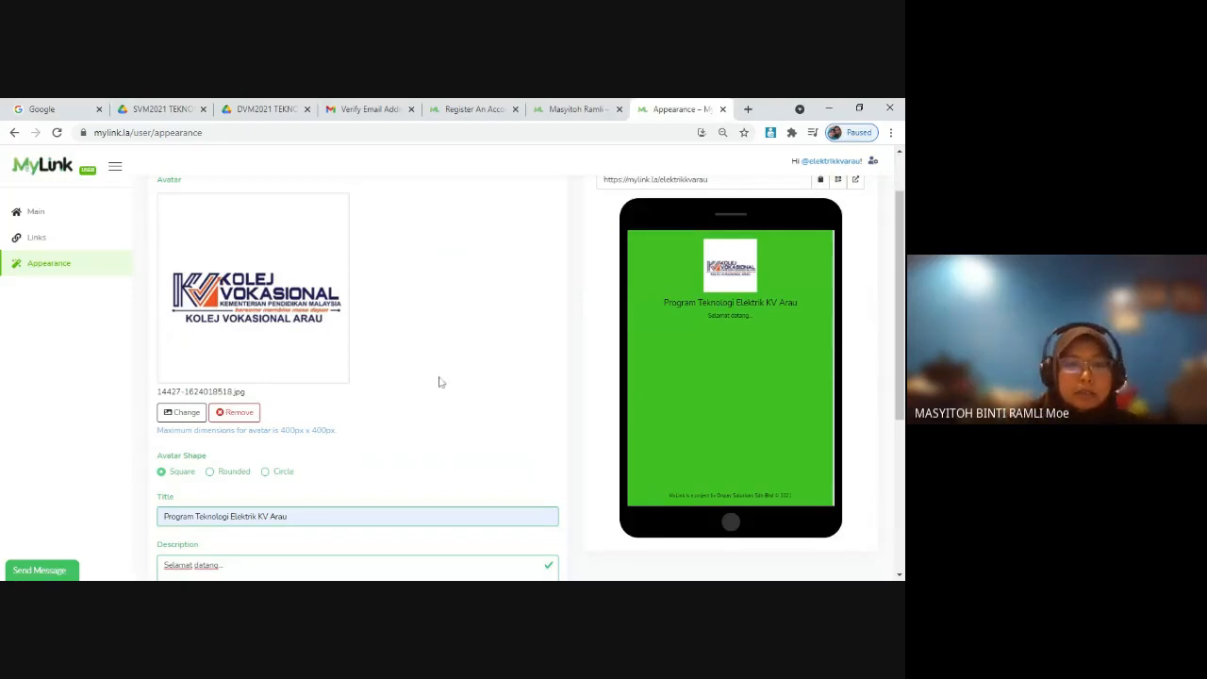
pyautogui.click(38, 244)
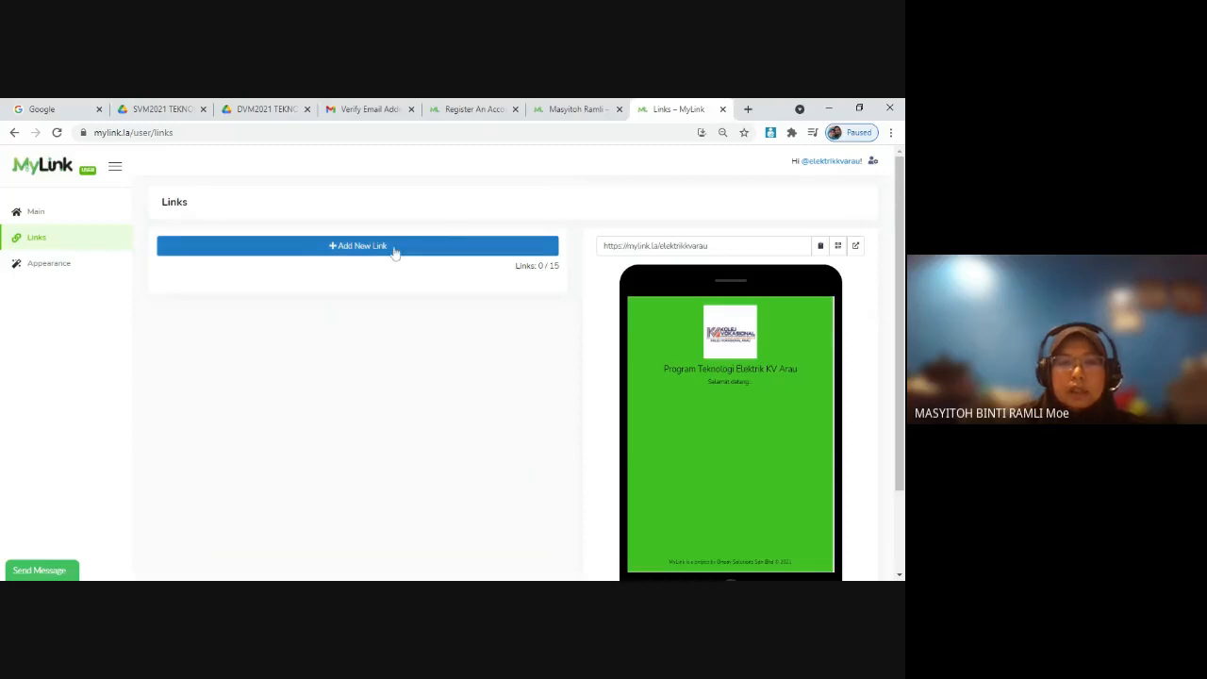
pyautogui.click(395, 247)
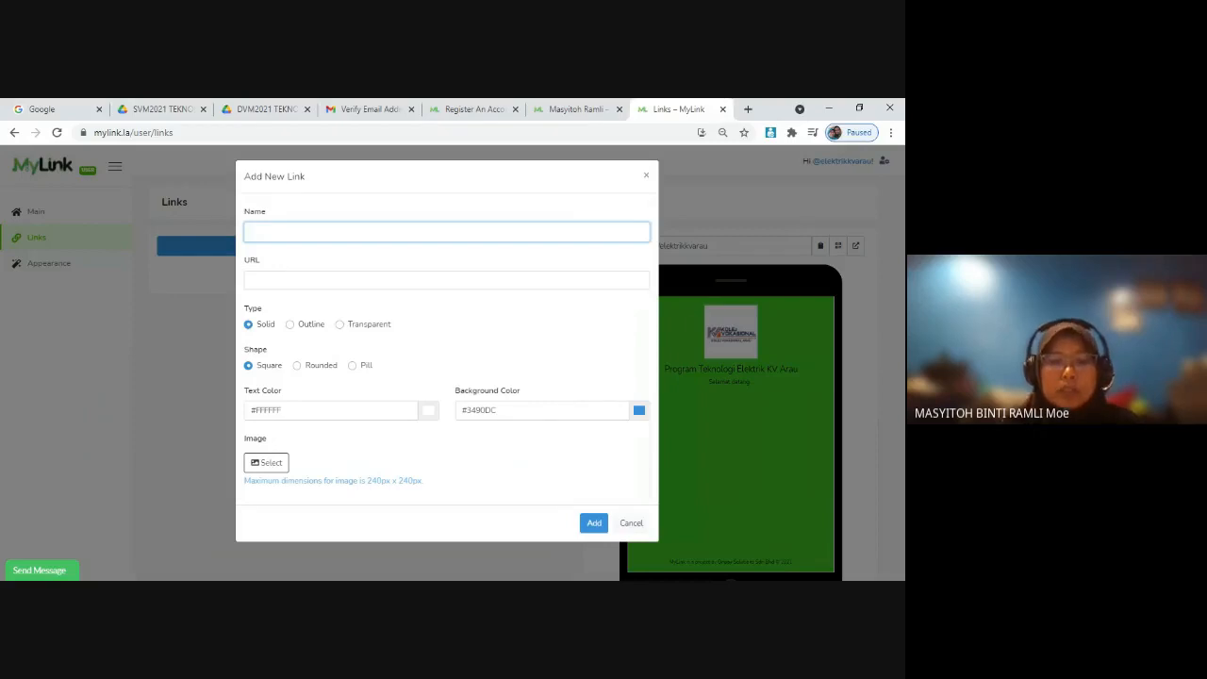
pyautogui.write('goo')
pyautogui.press('BackSpace')
pyautogui.press('BackSpace')
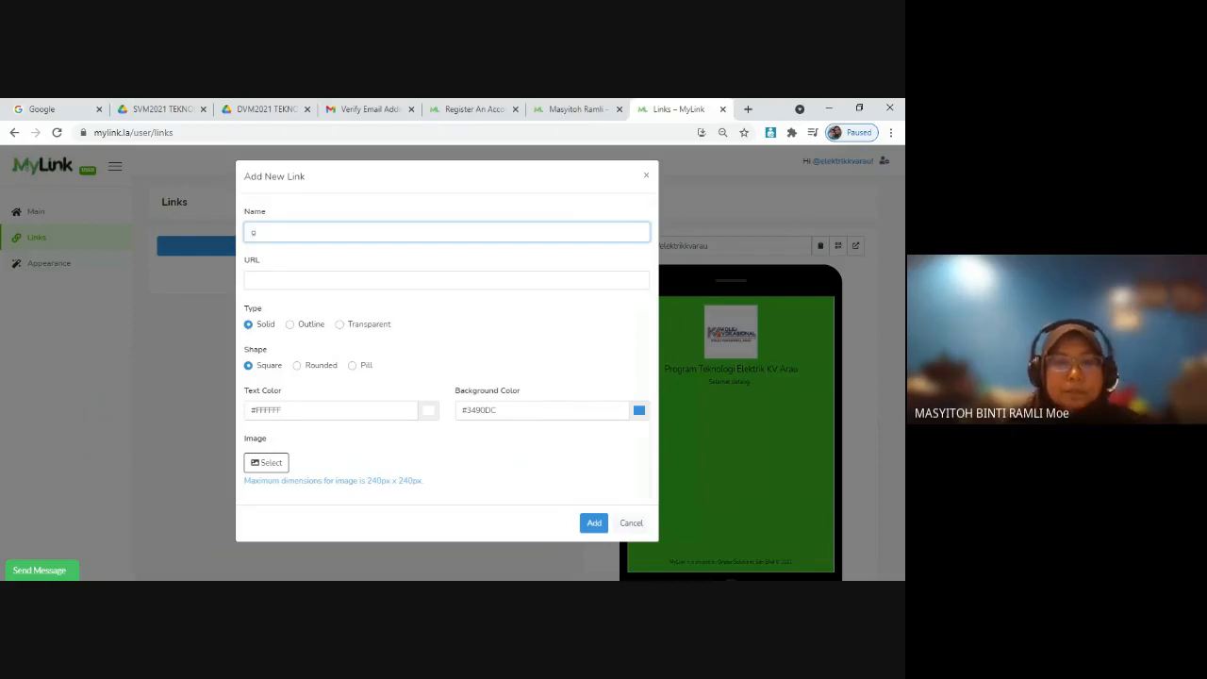
pyautogui.write('Google classroom')
pyautogui.press('Down')
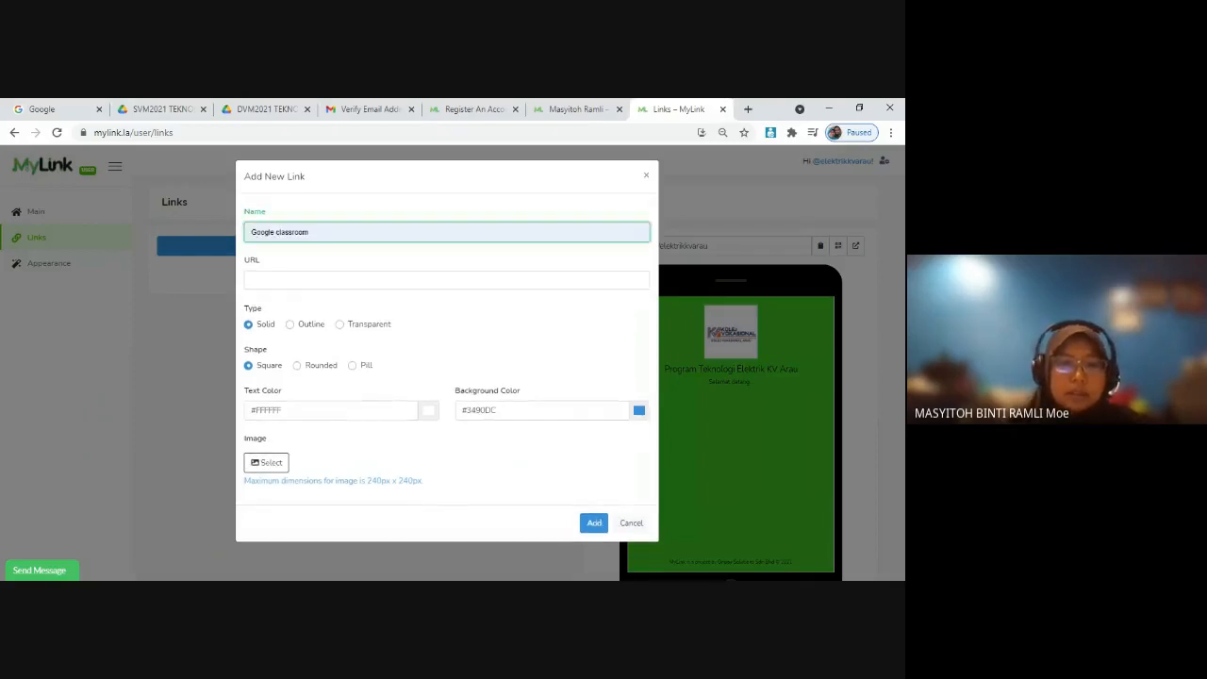
pyautogui.press('Return')
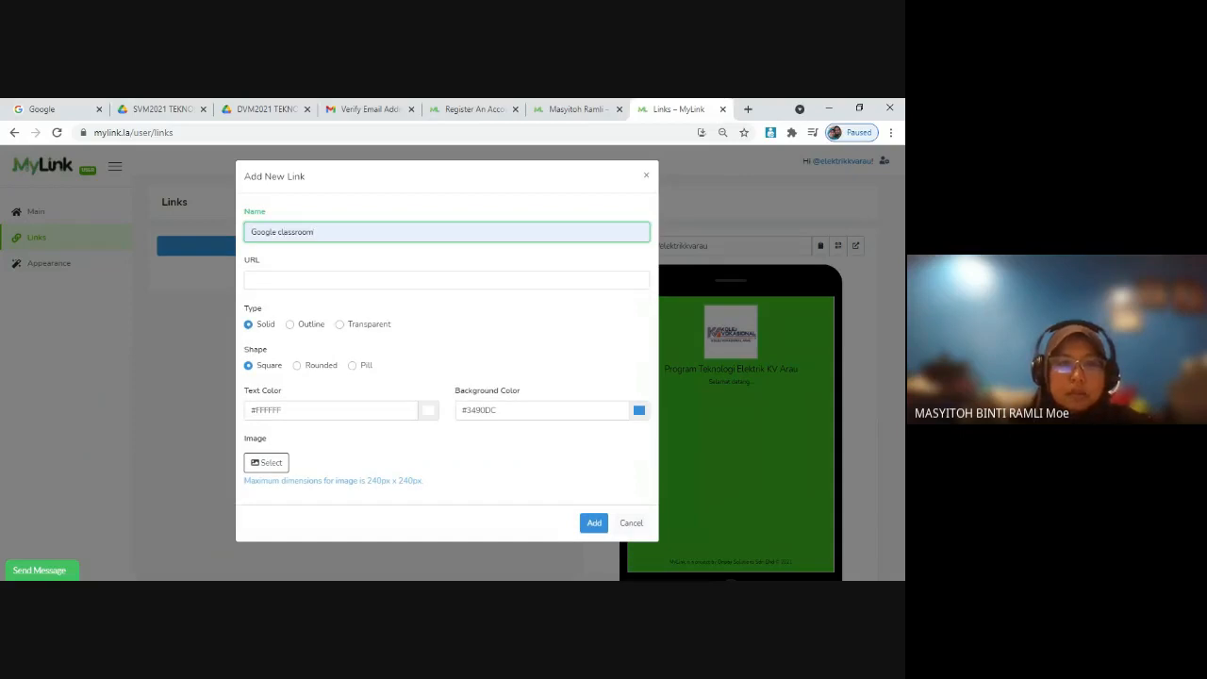
pyautogui.click(282, 232)
pyautogui.press('BackSpace')
pyautogui.write('C')
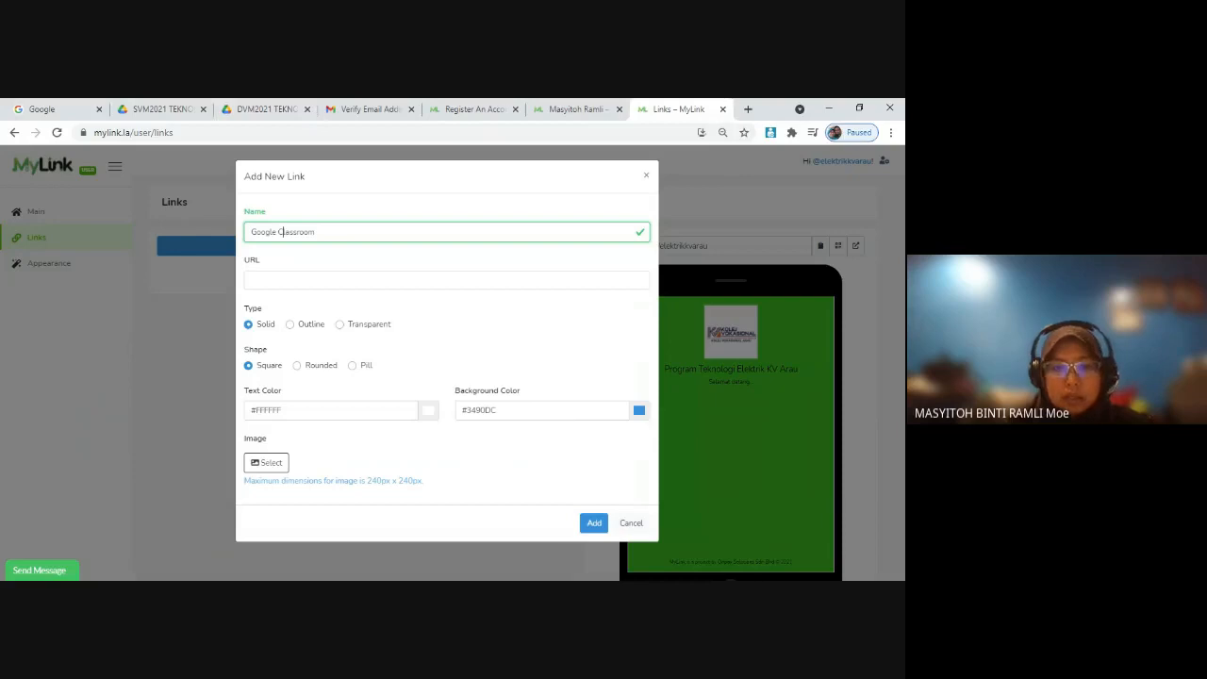
pyautogui.hotkey('alt', 'Tab')
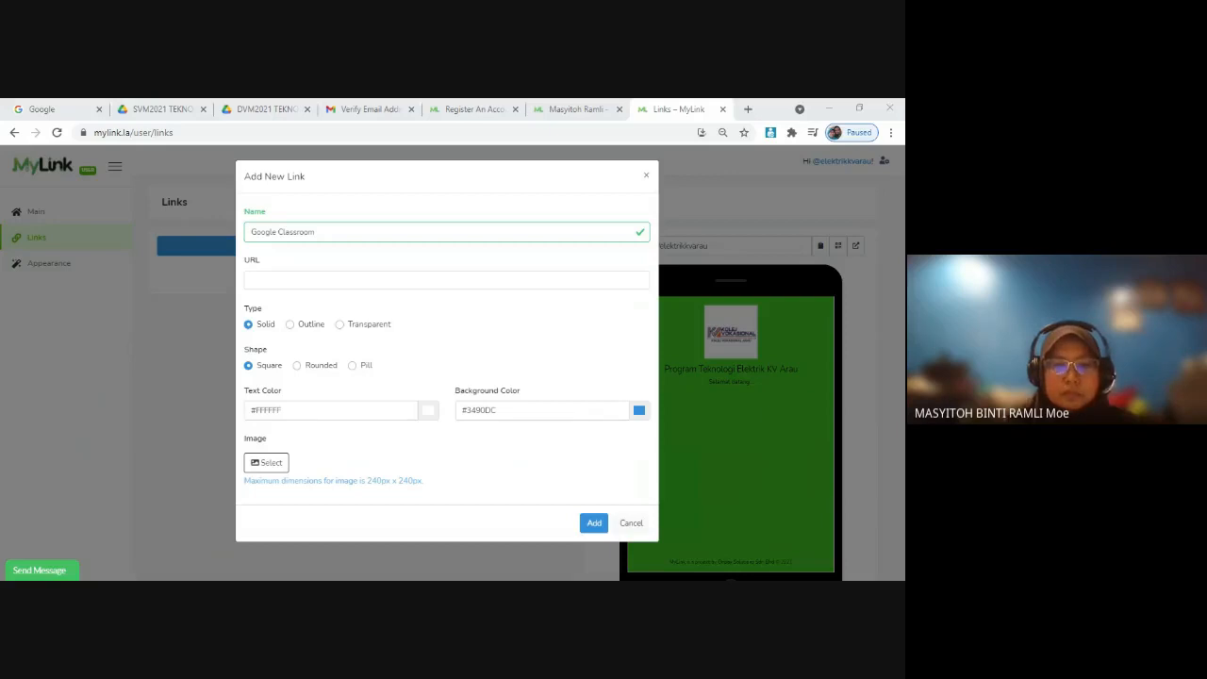
pyautogui.hotkey('alt', 'Tab')
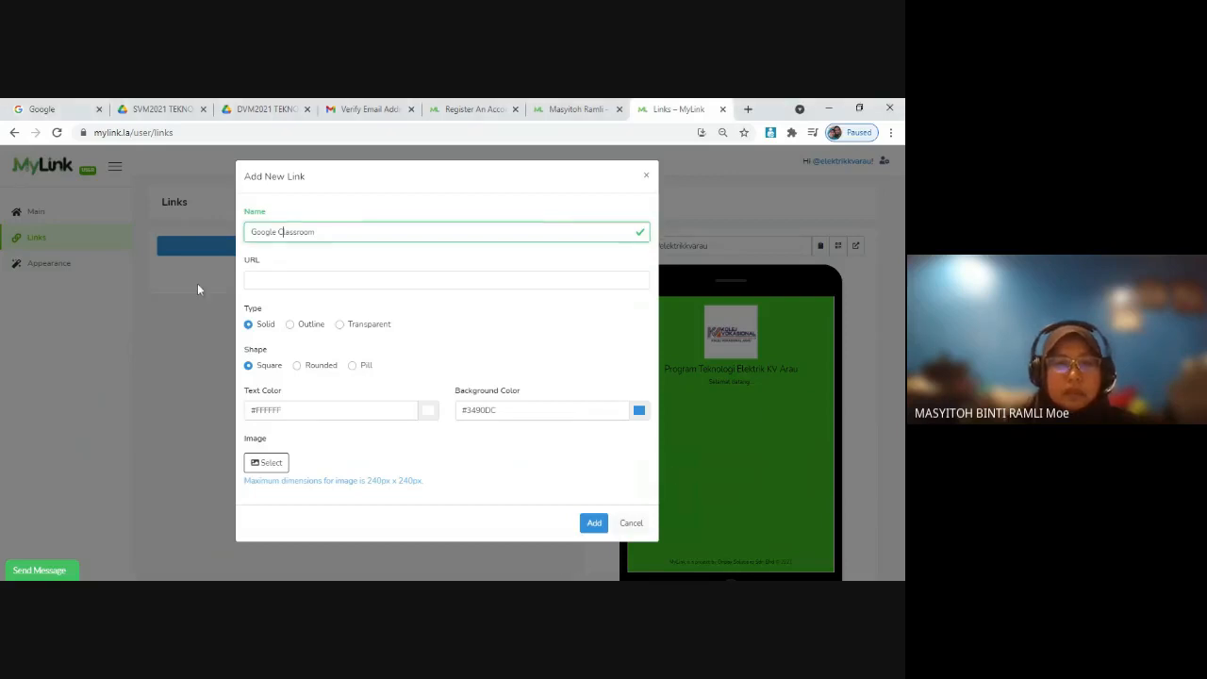
pyautogui.click(278, 281)
pyautogui.write('https://sites.google.com/moe-dl.edu.my/public')
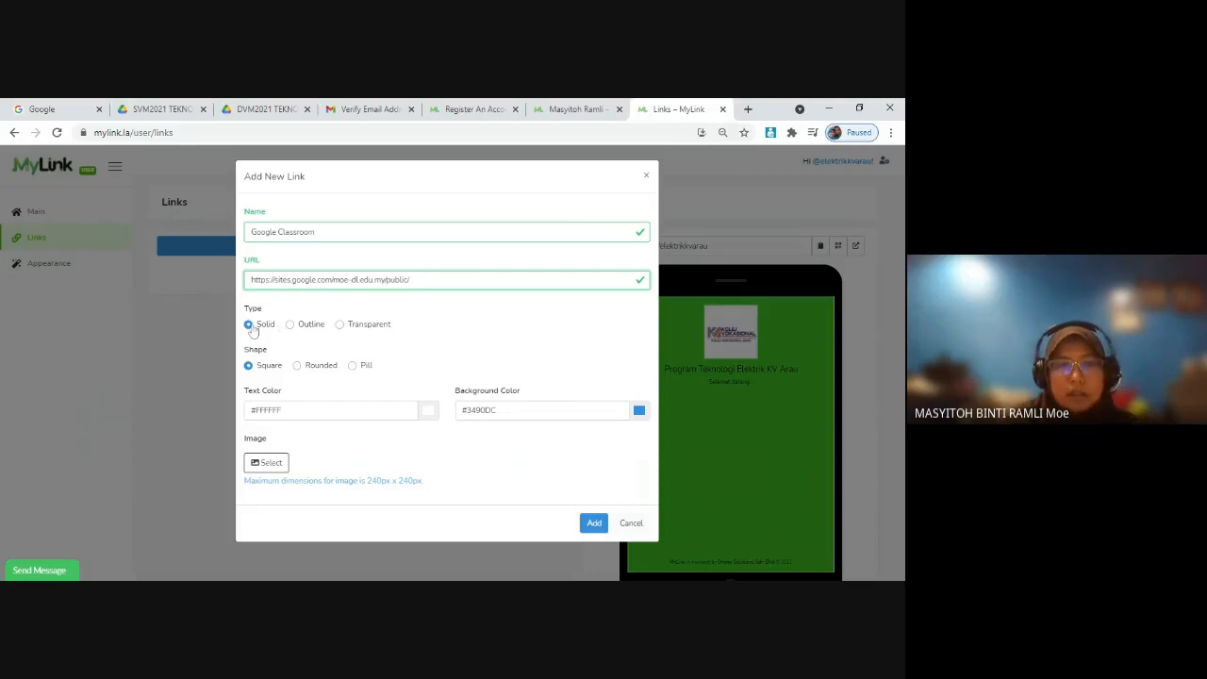
# Step: Give the link a Pill shape and the Google Classroom icon image, and add it to the page
pyautogui.click(353, 366)
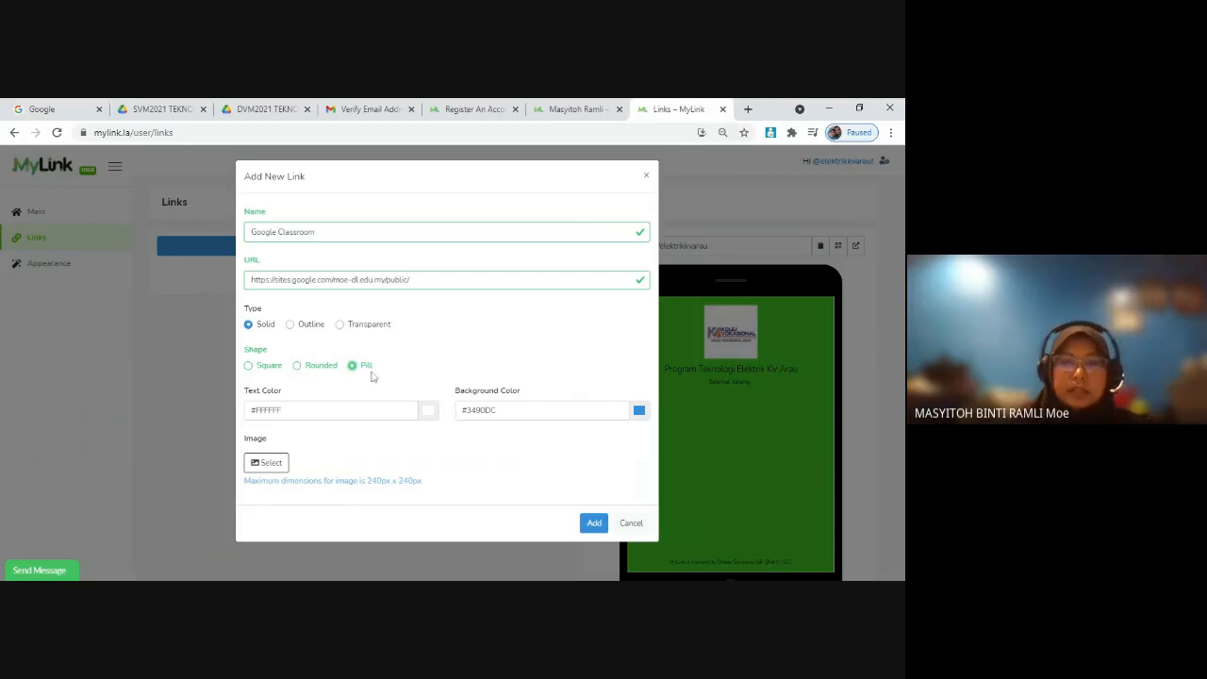
pyautogui.click(273, 464)
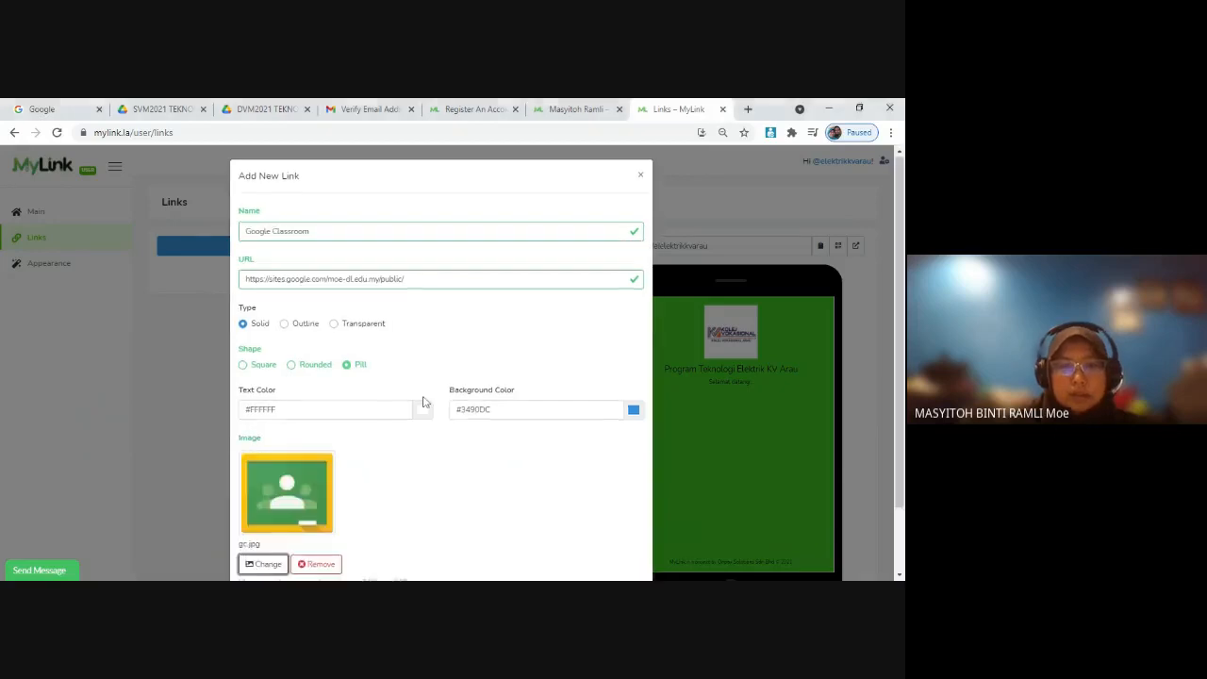
pyautogui.scroll(-2, 425, 403)
pyautogui.click(589, 548)
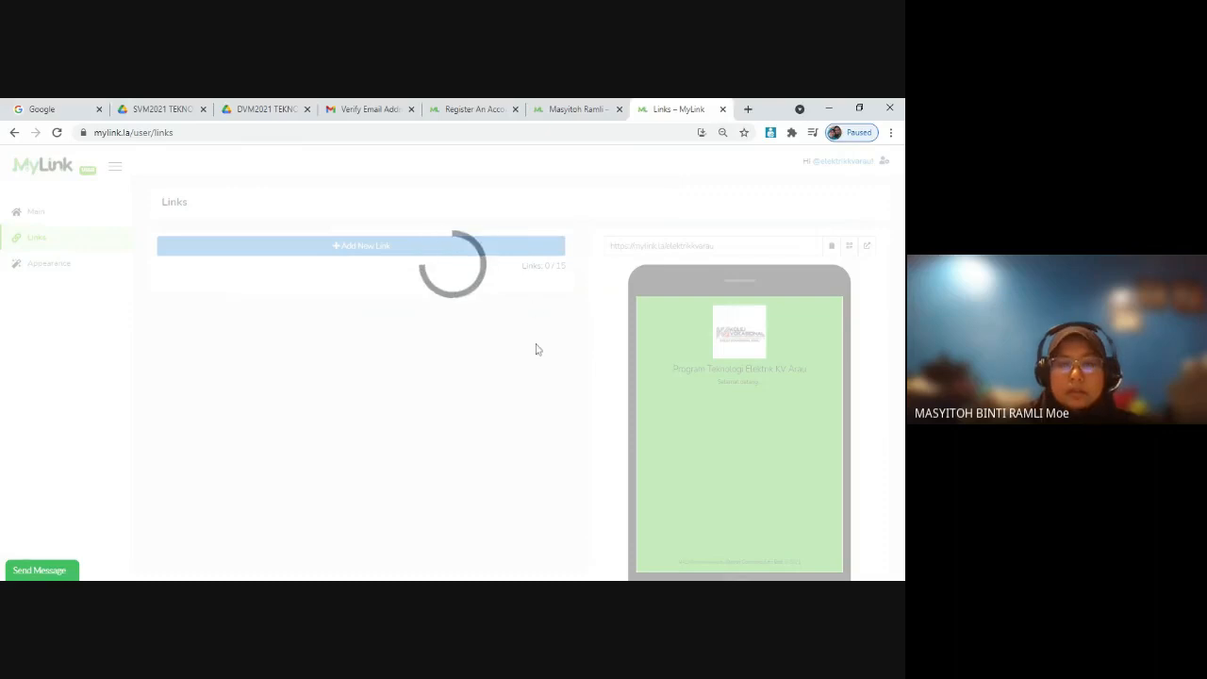
# Step: Start a second new link and name it "Nota SVM"
pyautogui.scroll(-2, 547, 327)
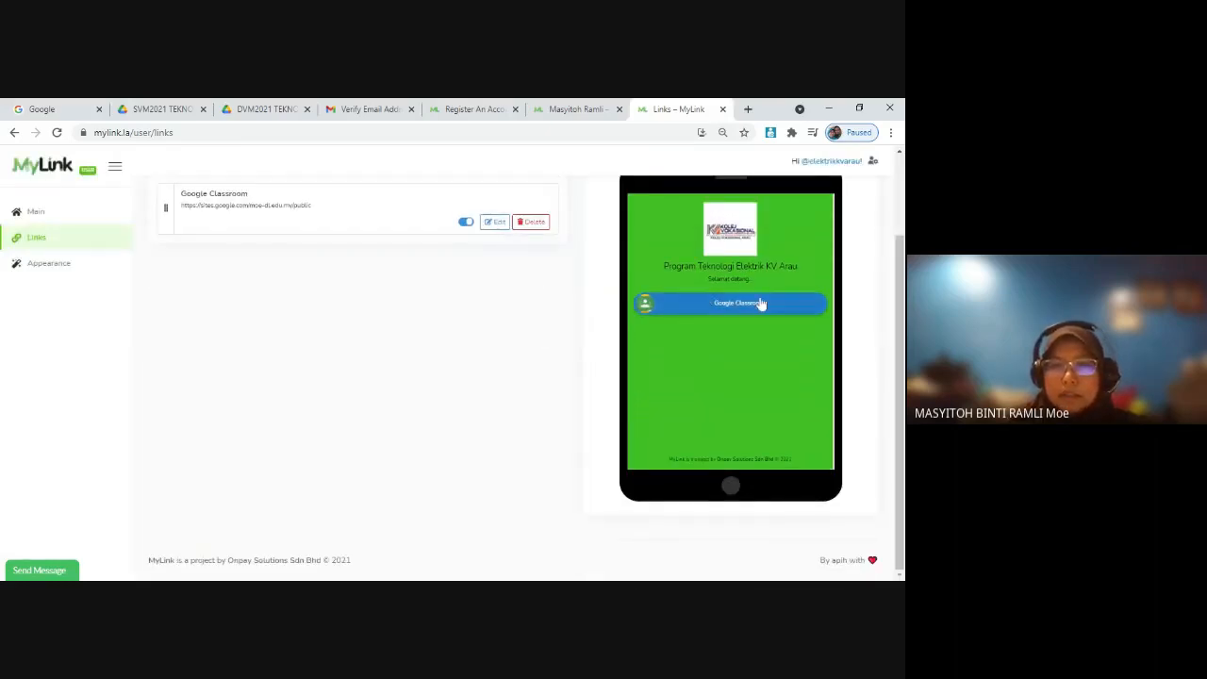
pyautogui.scroll(1, 709, 304)
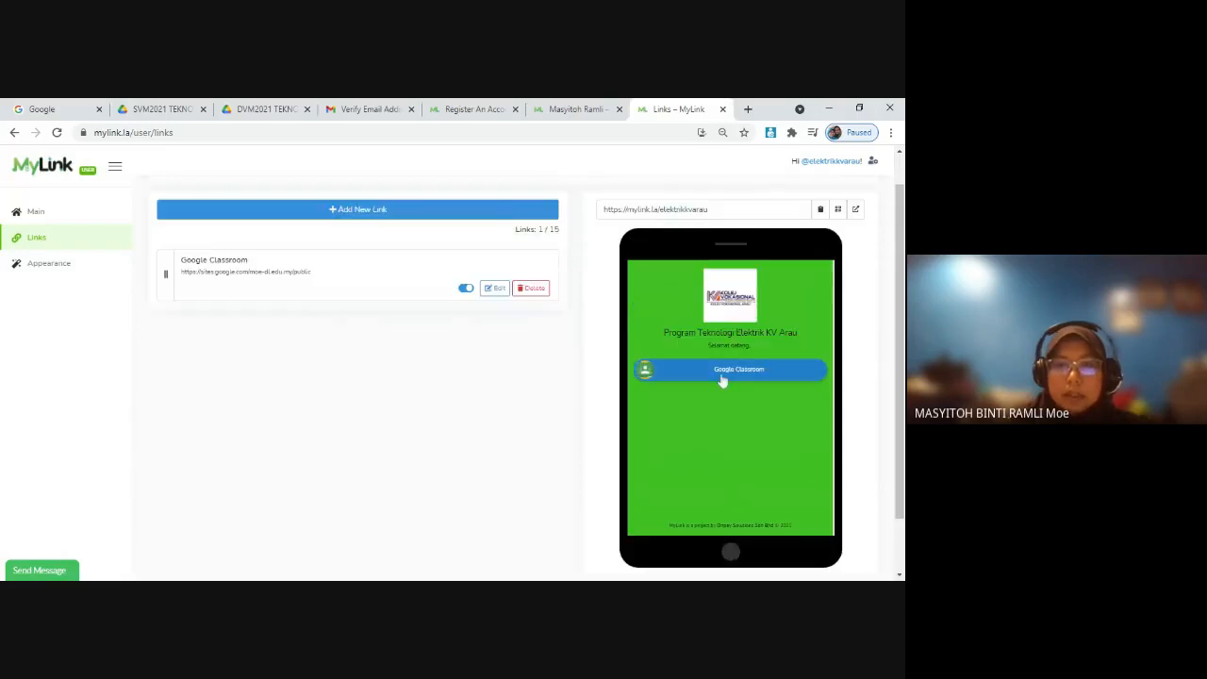
pyautogui.scroll(1, 363, 253)
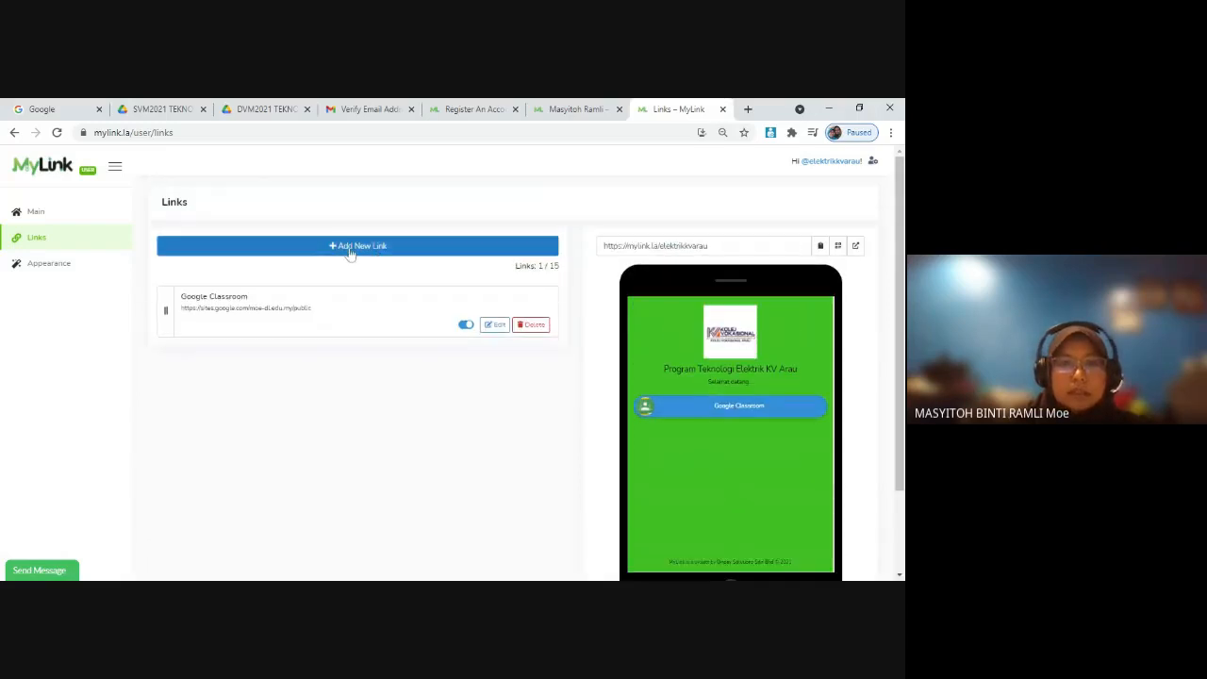
pyautogui.click(350, 249)
pyautogui.write('n')
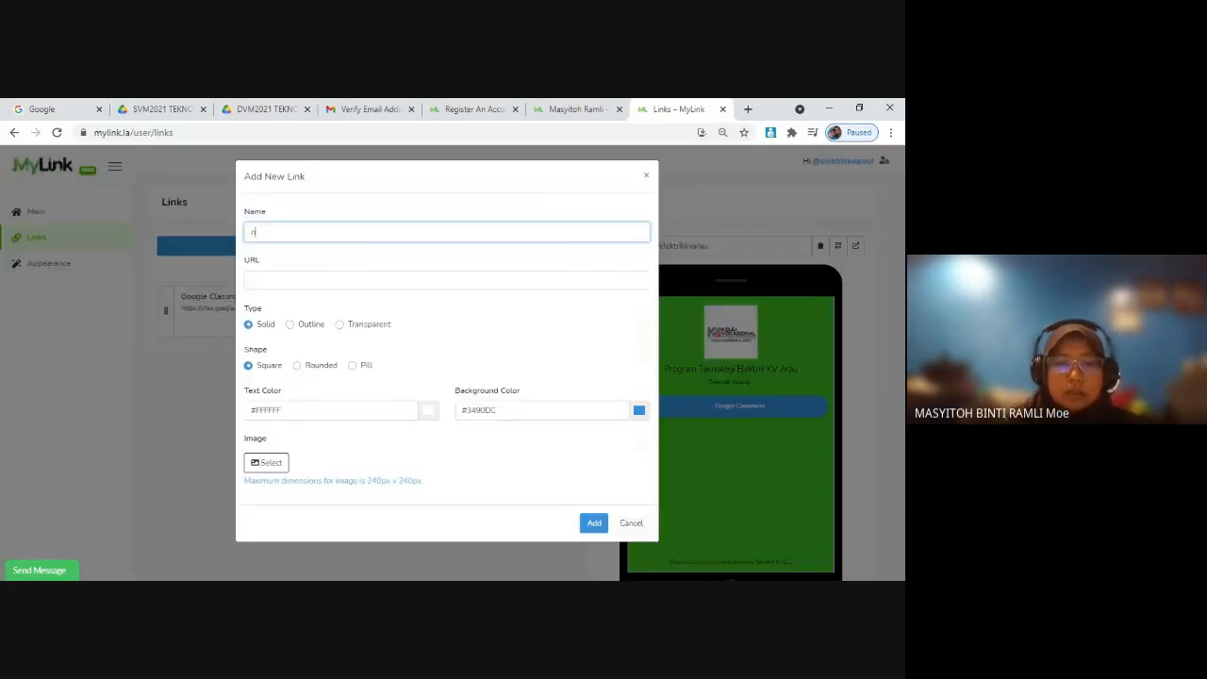
pyautogui.write('ota')
pyautogui.press('BackSpace')
pyautogui.press('BackSpace')
pyautogui.press('BackSpace')
pyautogui.press('BackSpace')
pyautogui.write('N')
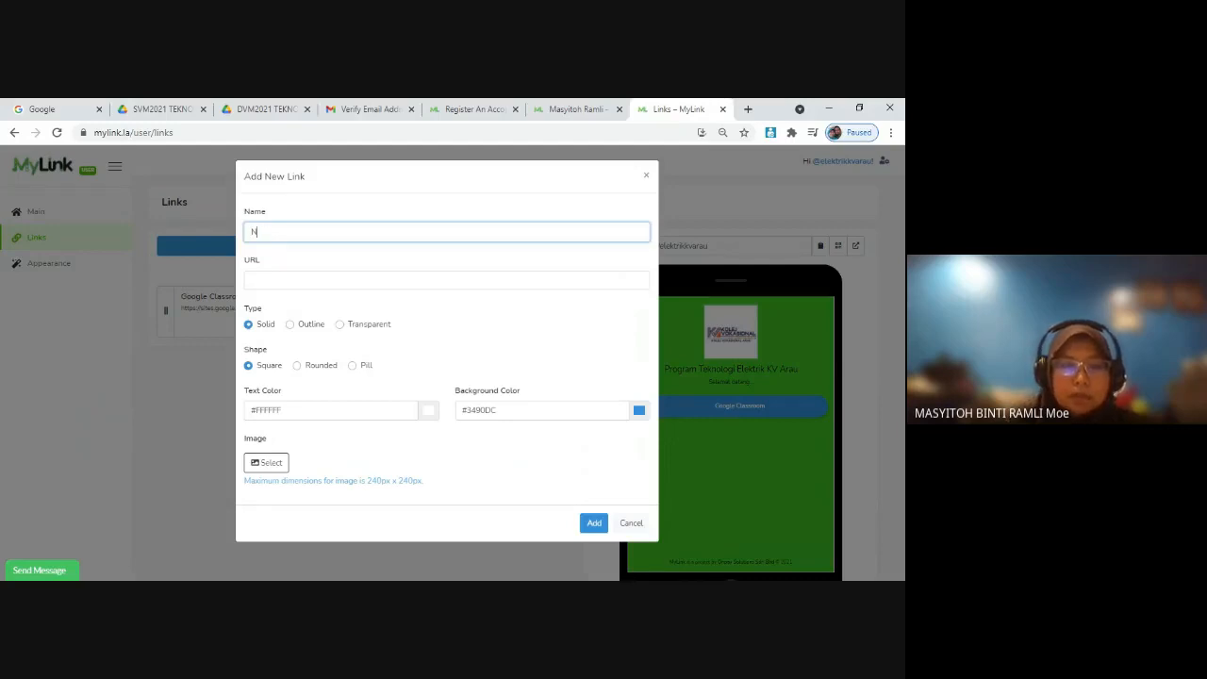
pyautogui.write('ota SV')
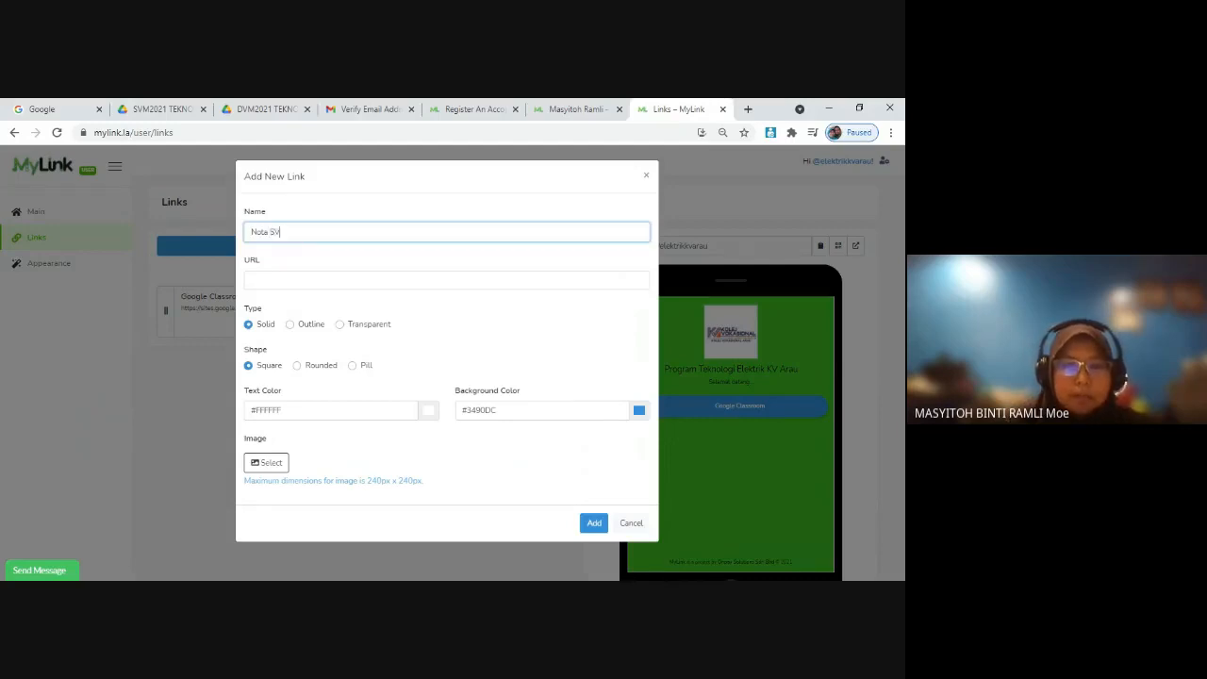
pyautogui.write('M')
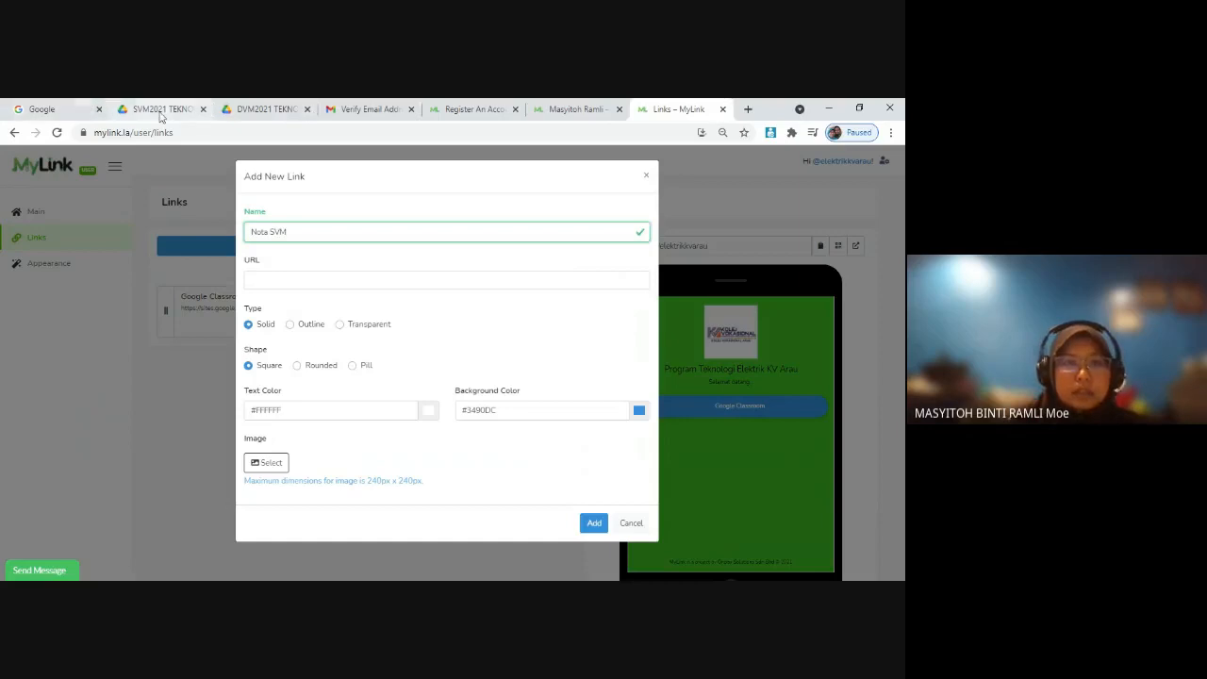
# Step: Copy the address of the SVM2021 TEKNOLOGI ELEKTRIK folder in Google Drive and paste it as the Nota SVM link's URL
pyautogui.click(161, 110)
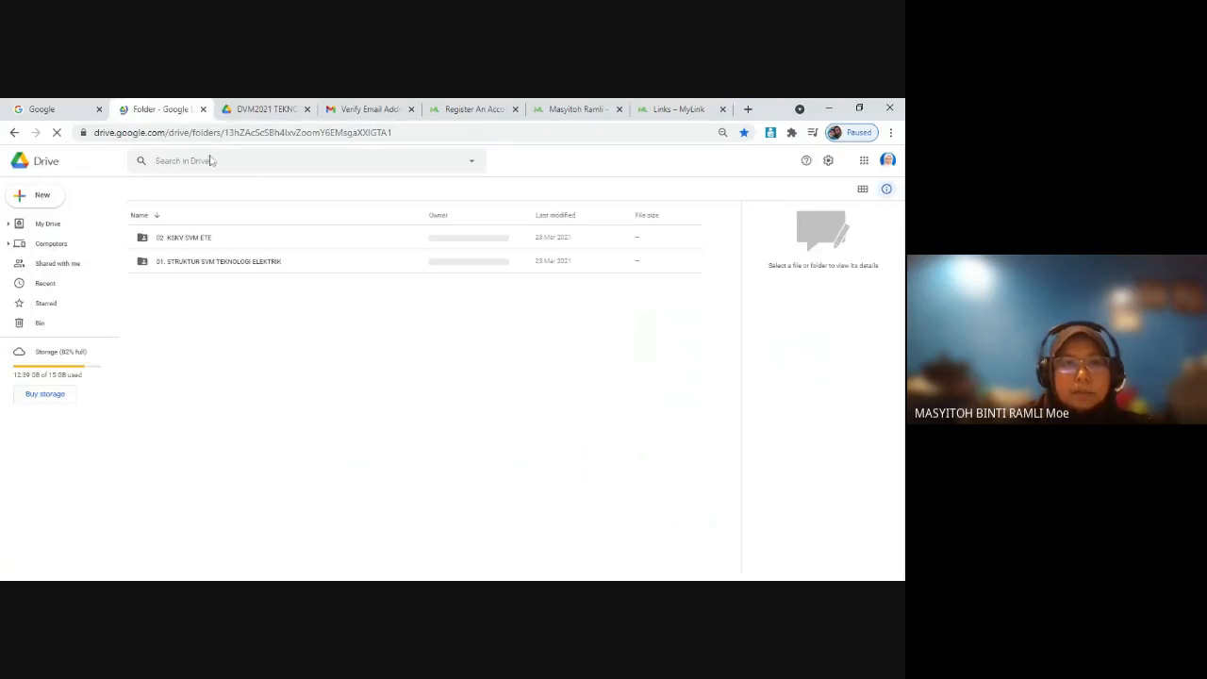
pyautogui.click(236, 133)
pyautogui.hotkey('ctrl', 'c')
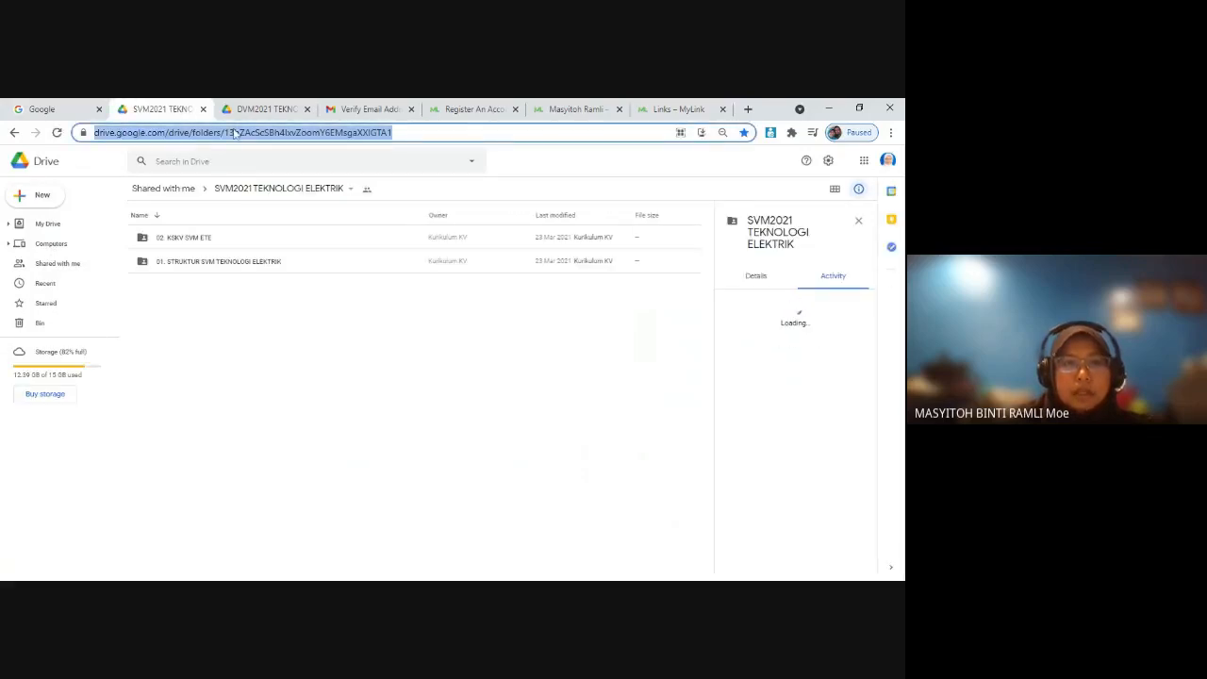
pyautogui.click(660, 109)
pyautogui.click(345, 280)
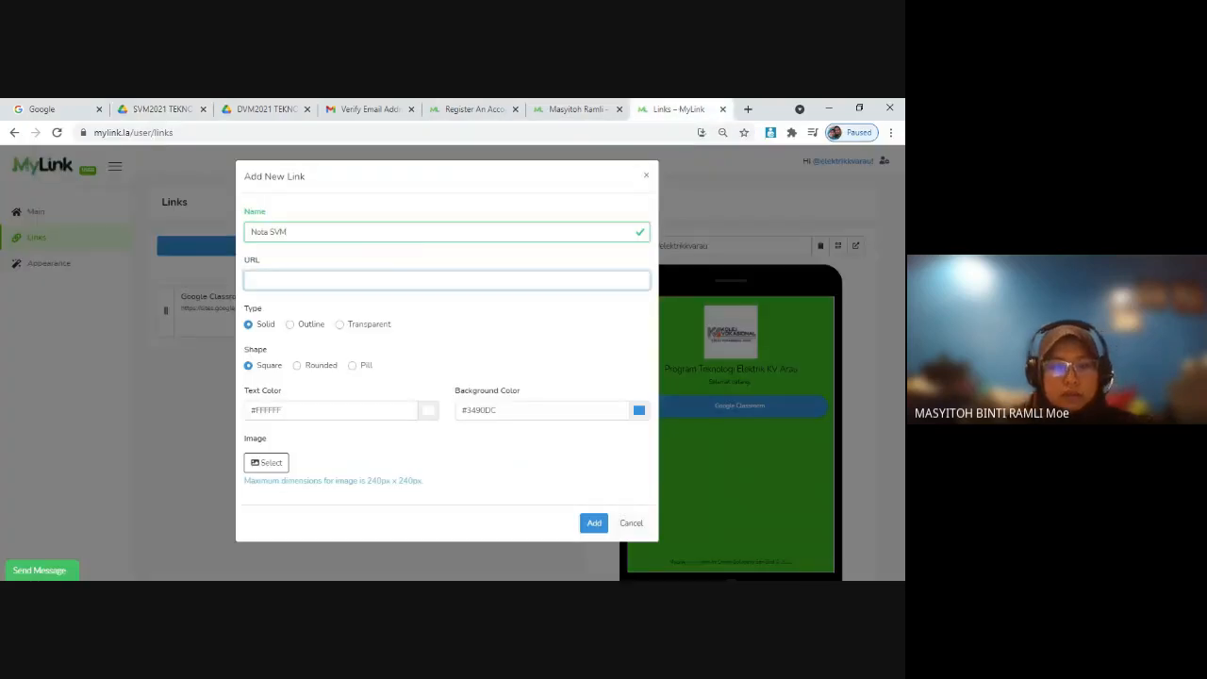
pyautogui.hotkey('ctrl', 'v')
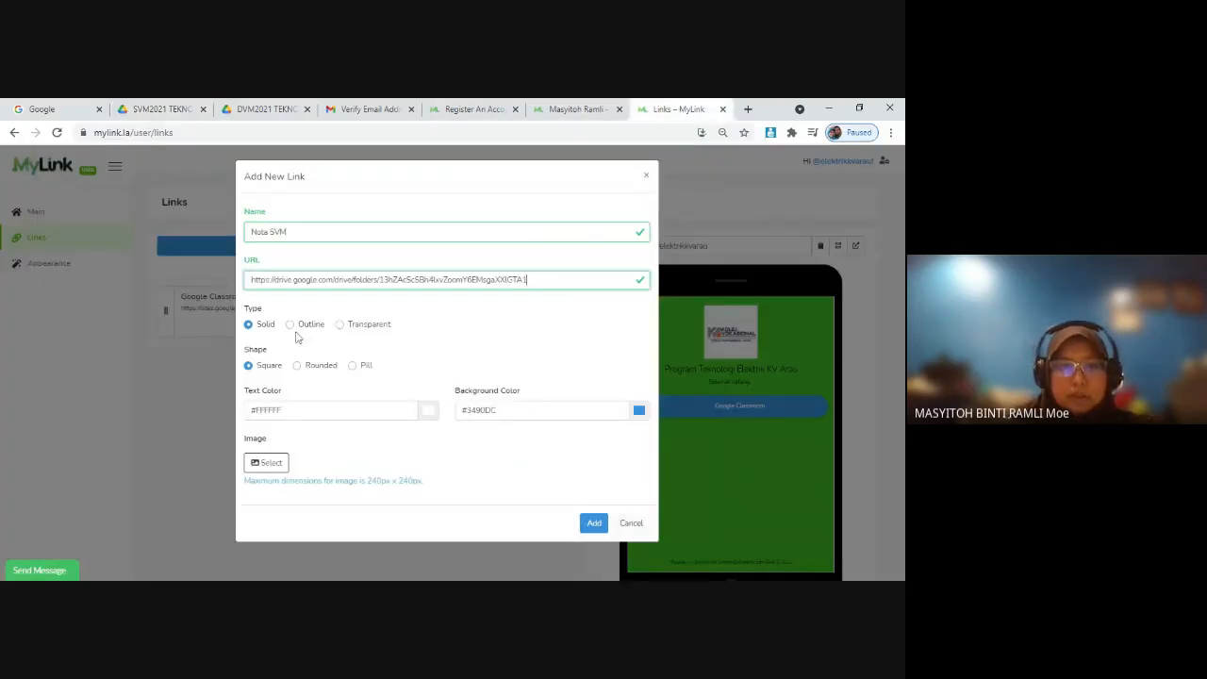
# Step: Set the Nota SVM link to a Pill shape with a red #D10D0D background and add it to the page
pyautogui.click(355, 366)
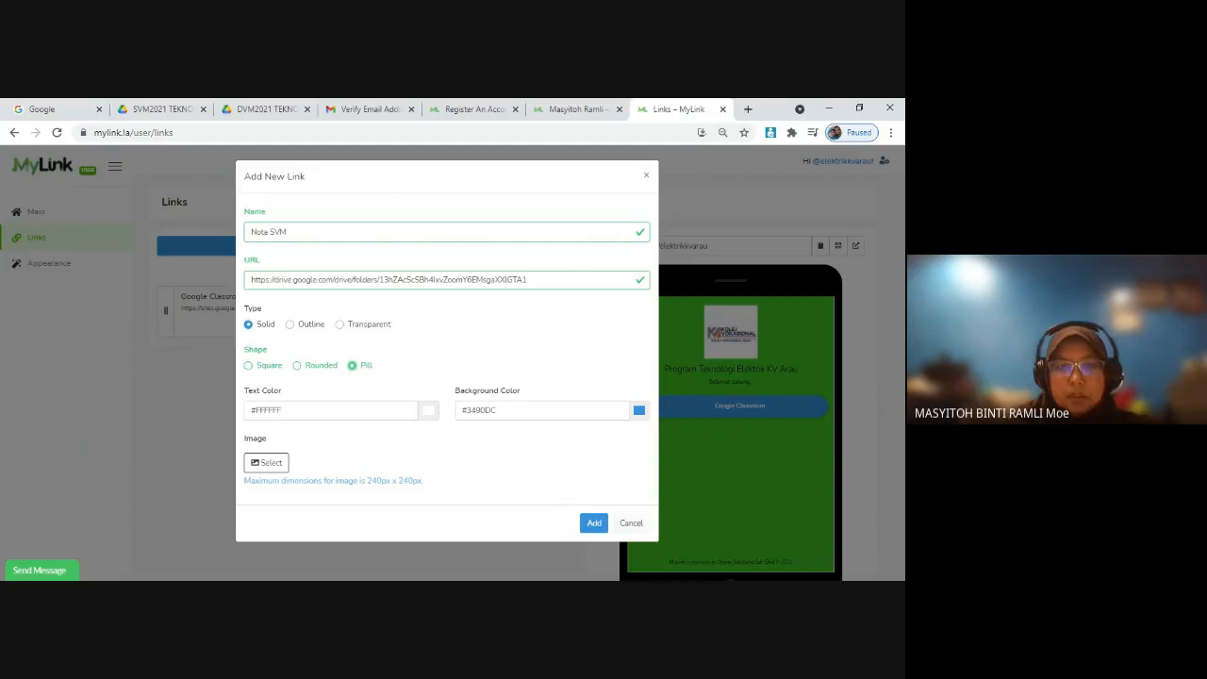
pyautogui.click(639, 410)
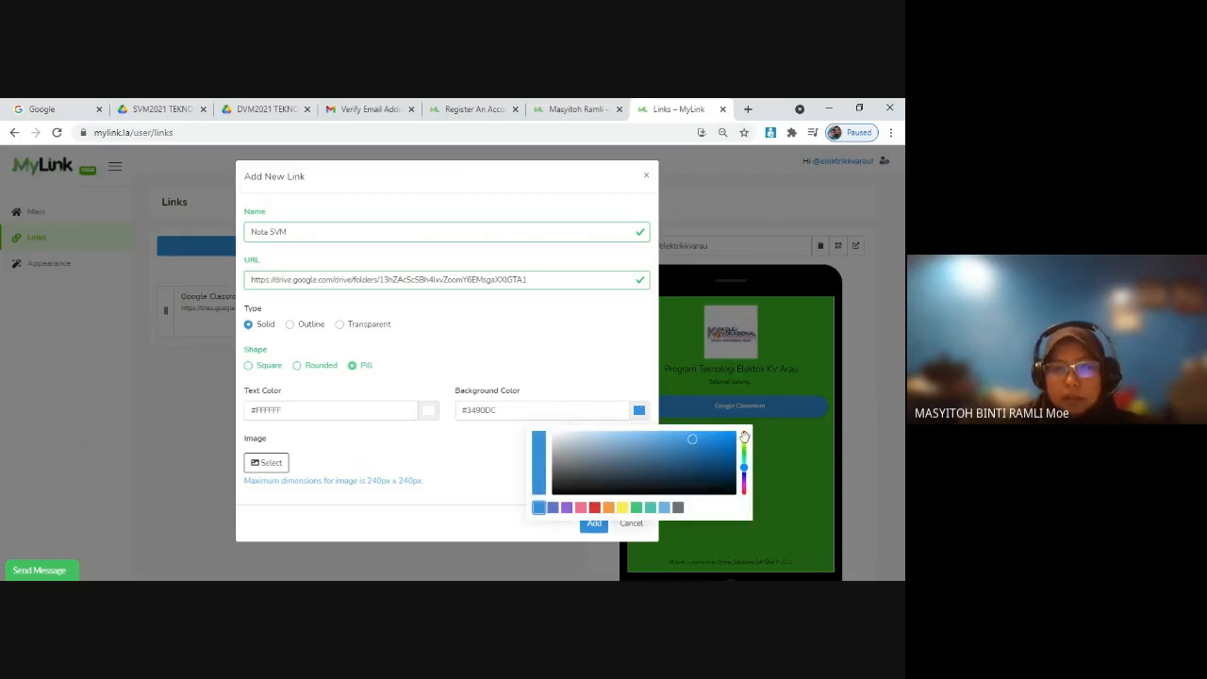
pyautogui.moveTo(744, 436); pyautogui.dragTo(744, 431)
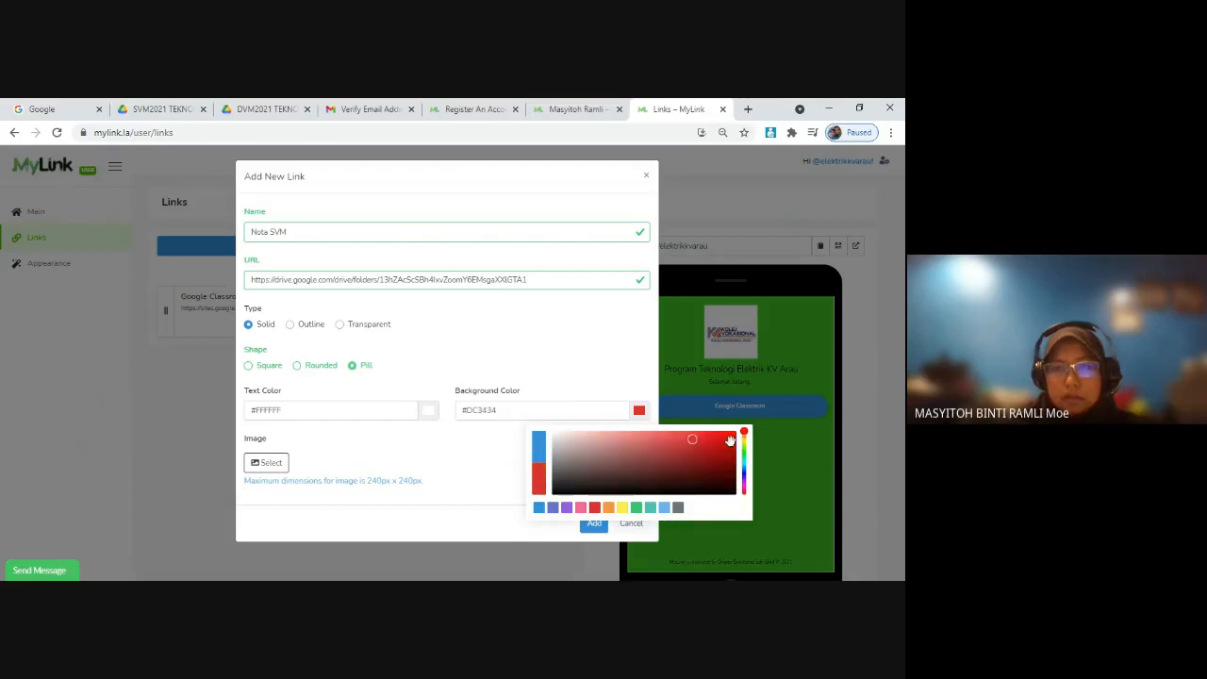
pyautogui.click(725, 442)
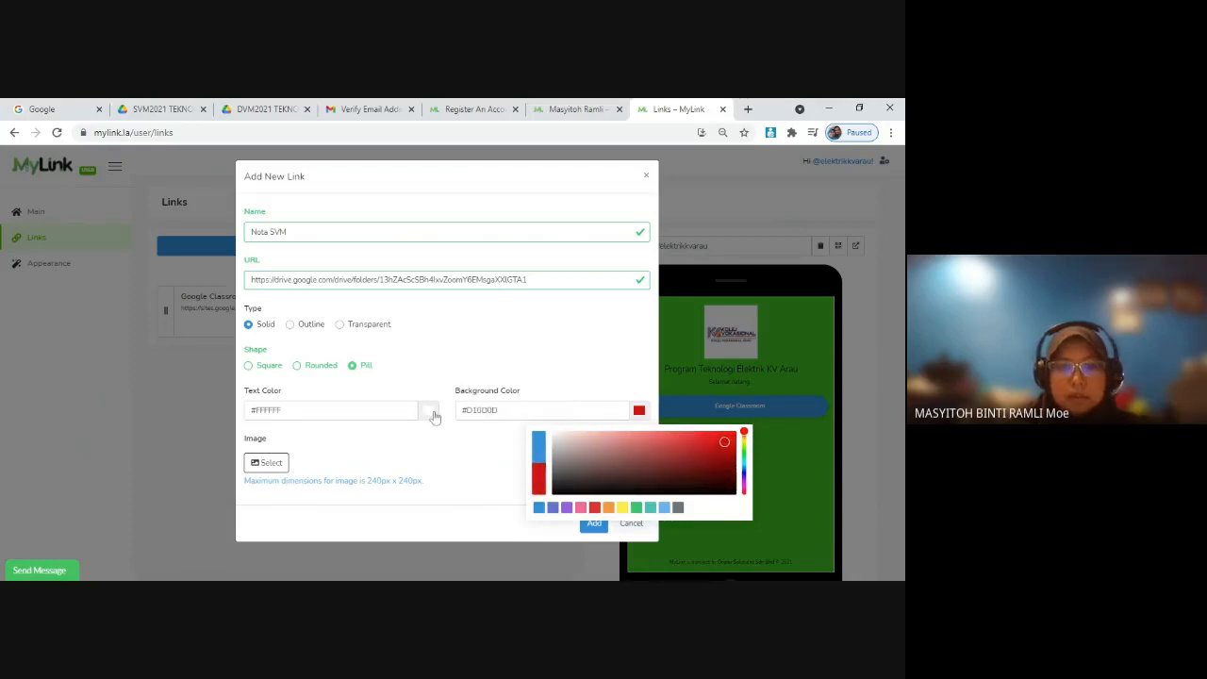
pyautogui.click(481, 456)
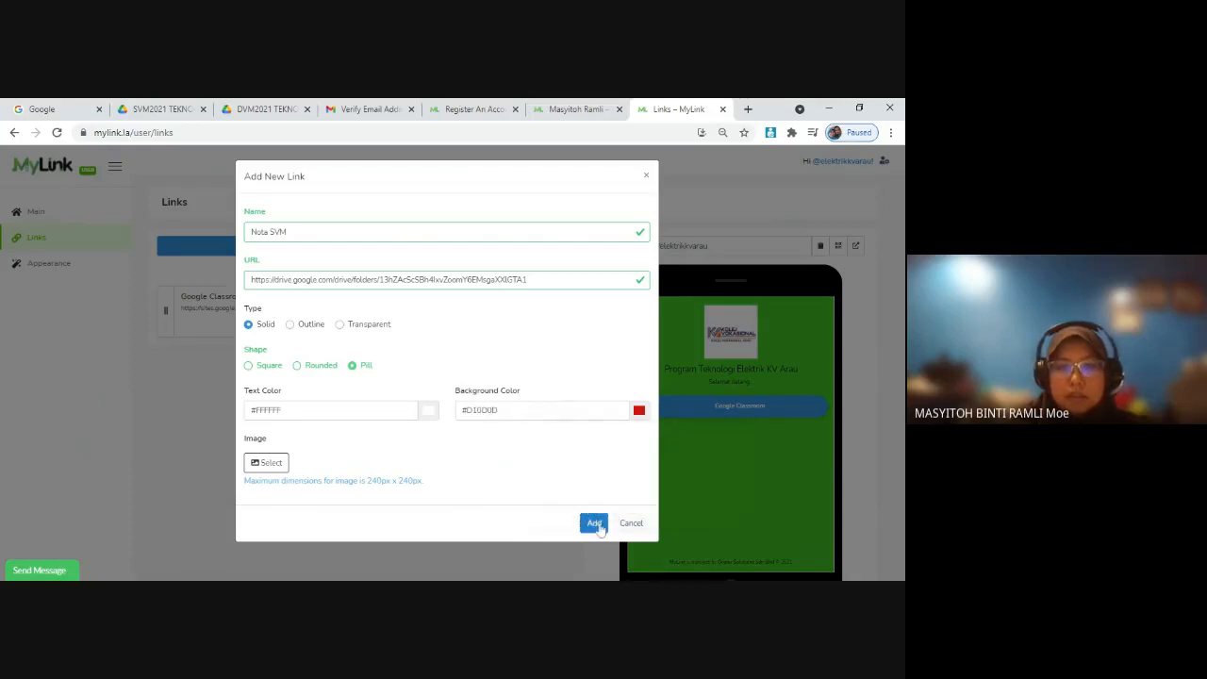
pyautogui.click(594, 523)
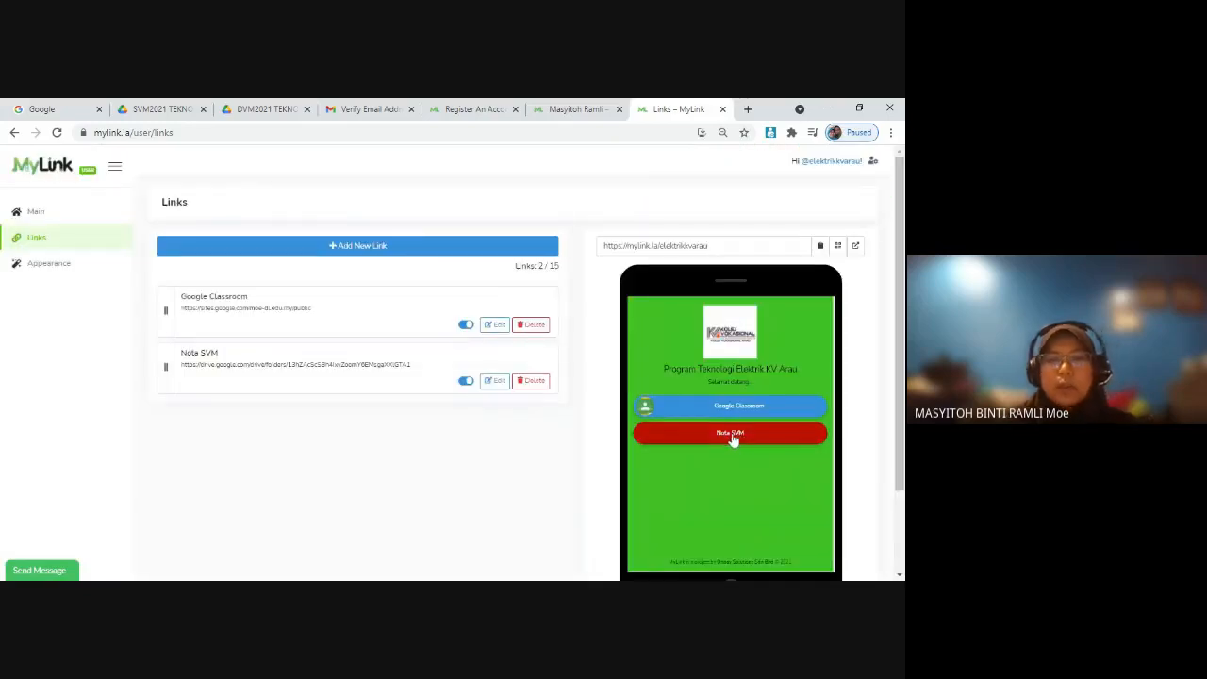
# Step: Test the Google Classroom link from the phone preview, close the page it opens, and test the Nota SVM link
pyautogui.click(733, 411)
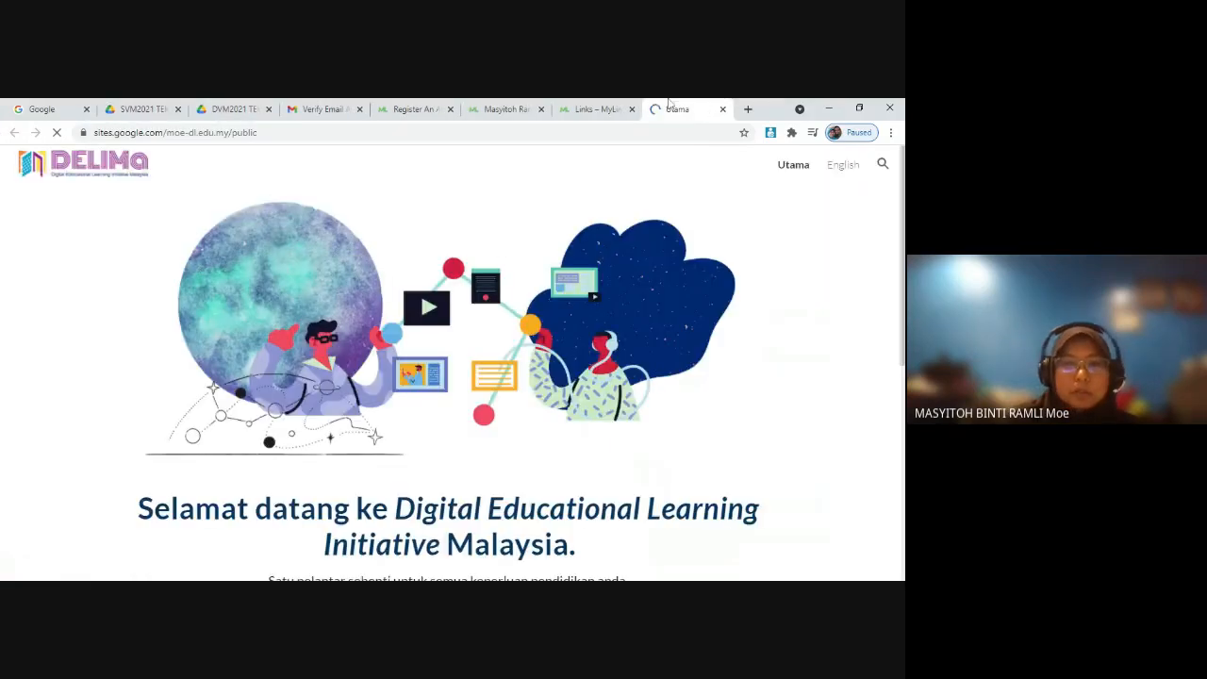
pyautogui.scroll(-2, 609, 412)
pyautogui.scroll(2, 609, 412)
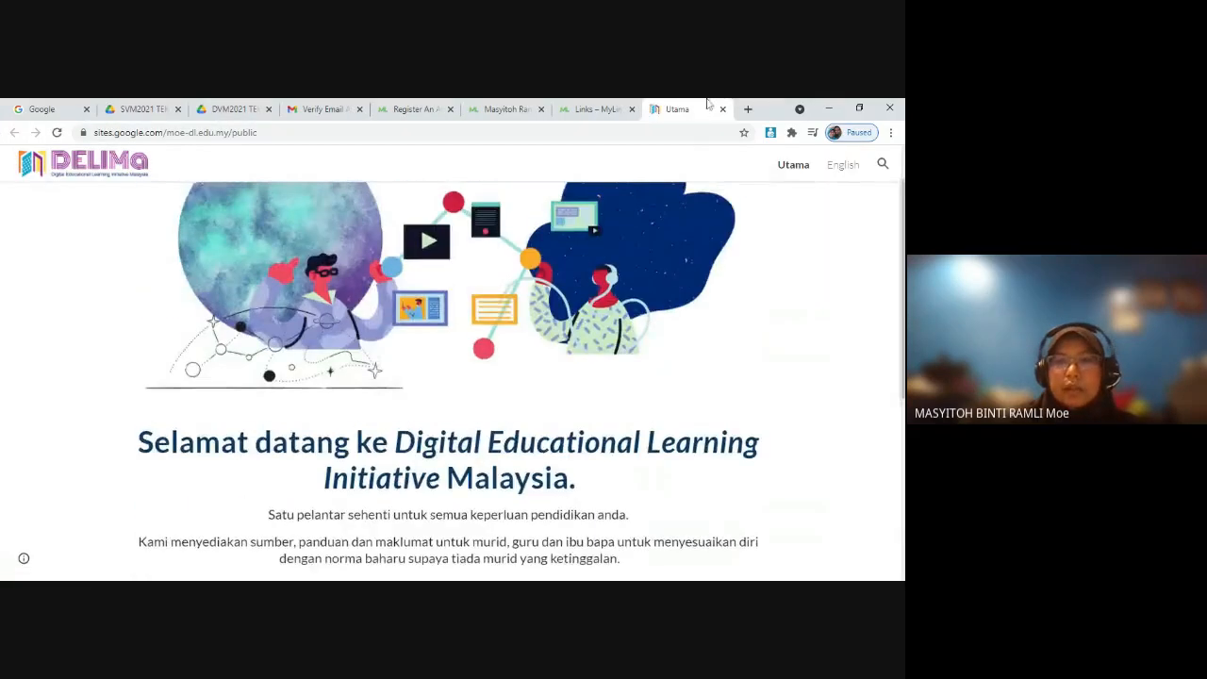
pyautogui.click(722, 108)
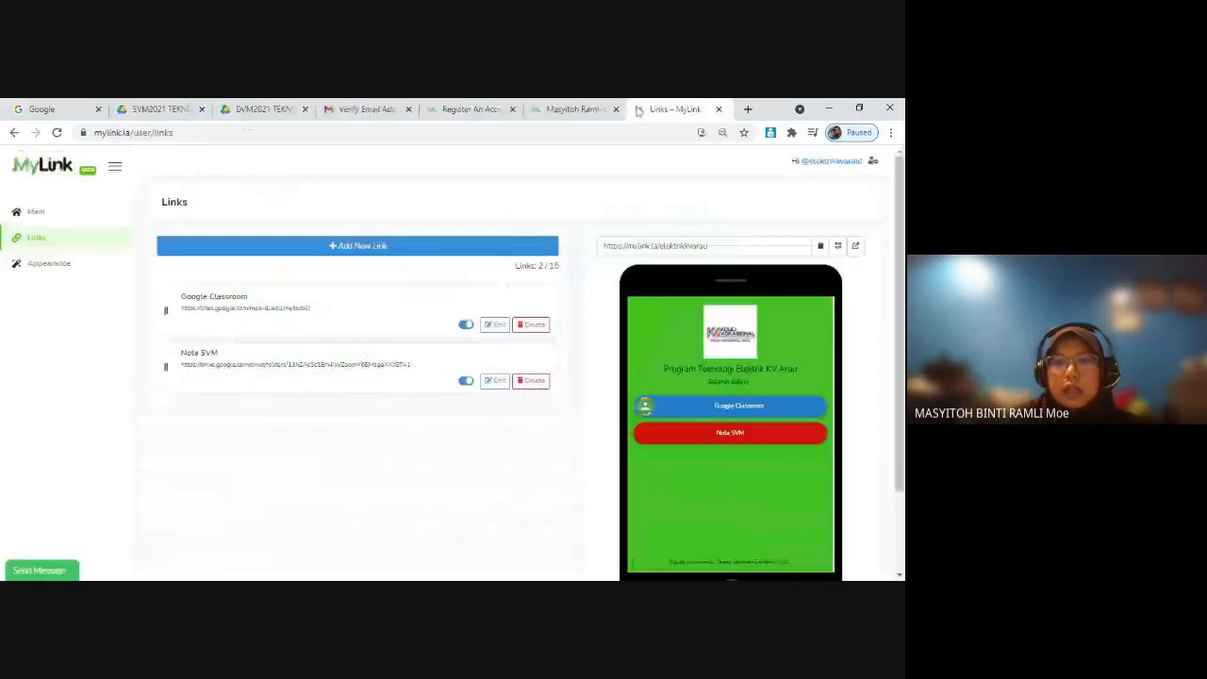
pyautogui.click(736, 433)
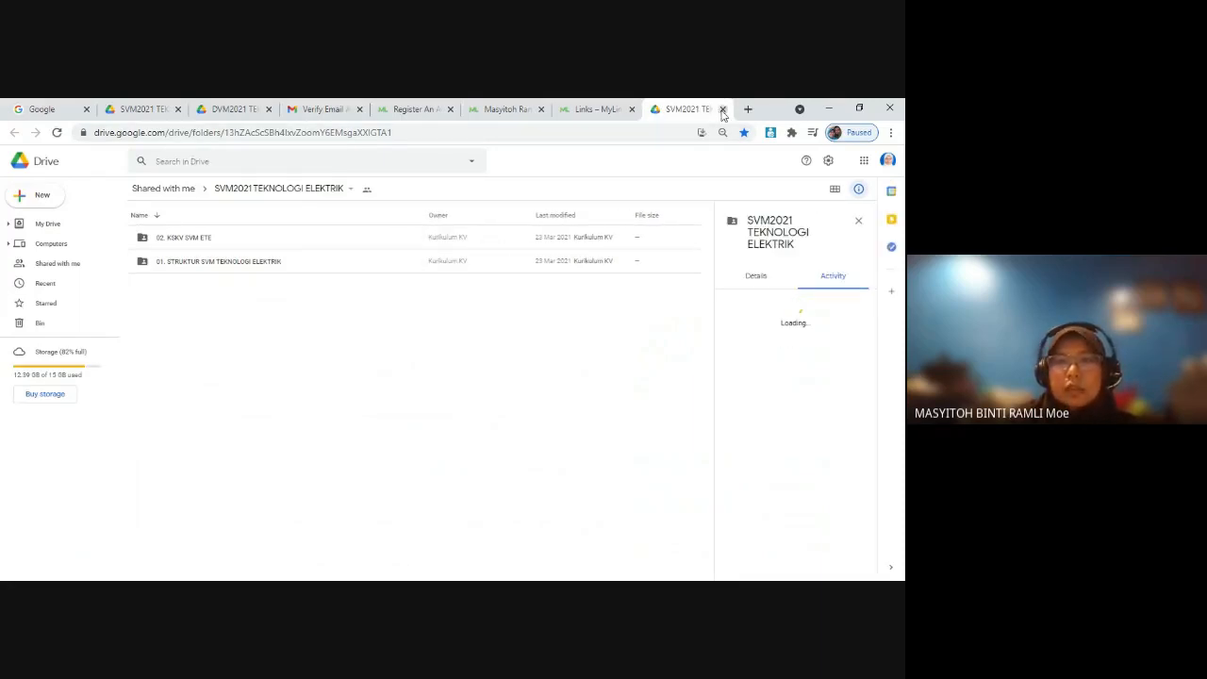
# Step: Close the Drive page opened by the Nota SVM test and select the MyLink page's public address above the phone preview
pyautogui.click(723, 110)
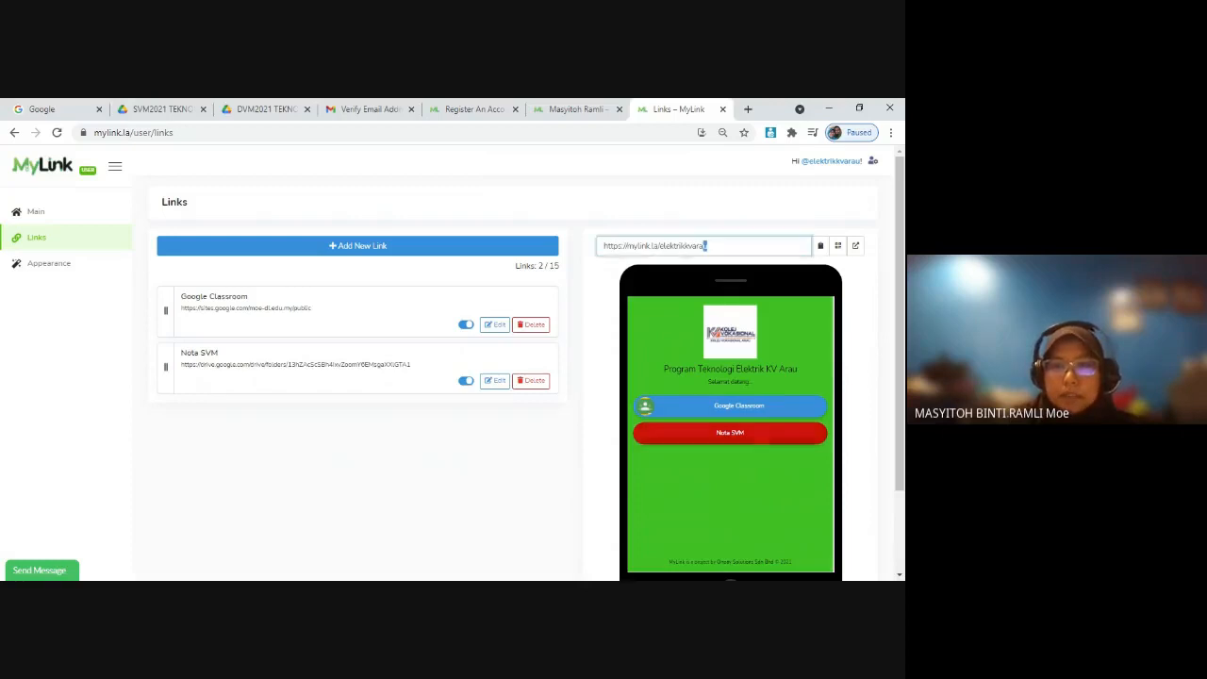
pyautogui.moveTo(709, 246); pyautogui.dragTo(571, 251)
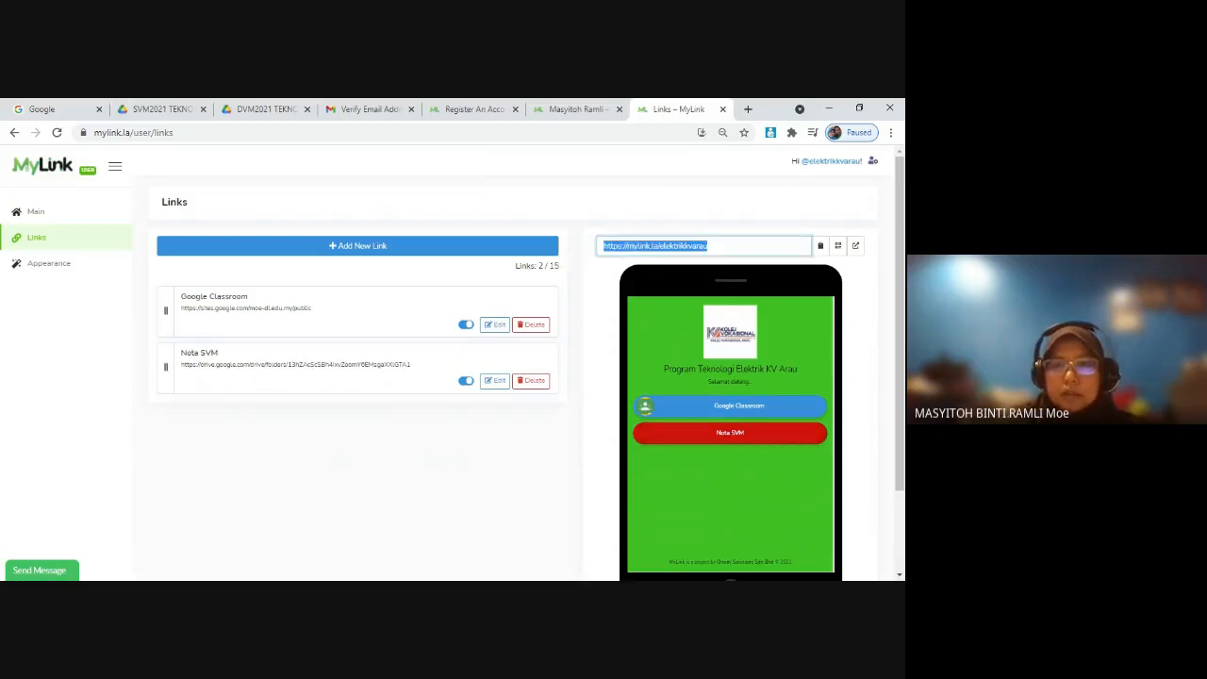
pyautogui.moveTo(711, 246); pyautogui.dragTo(570, 251)
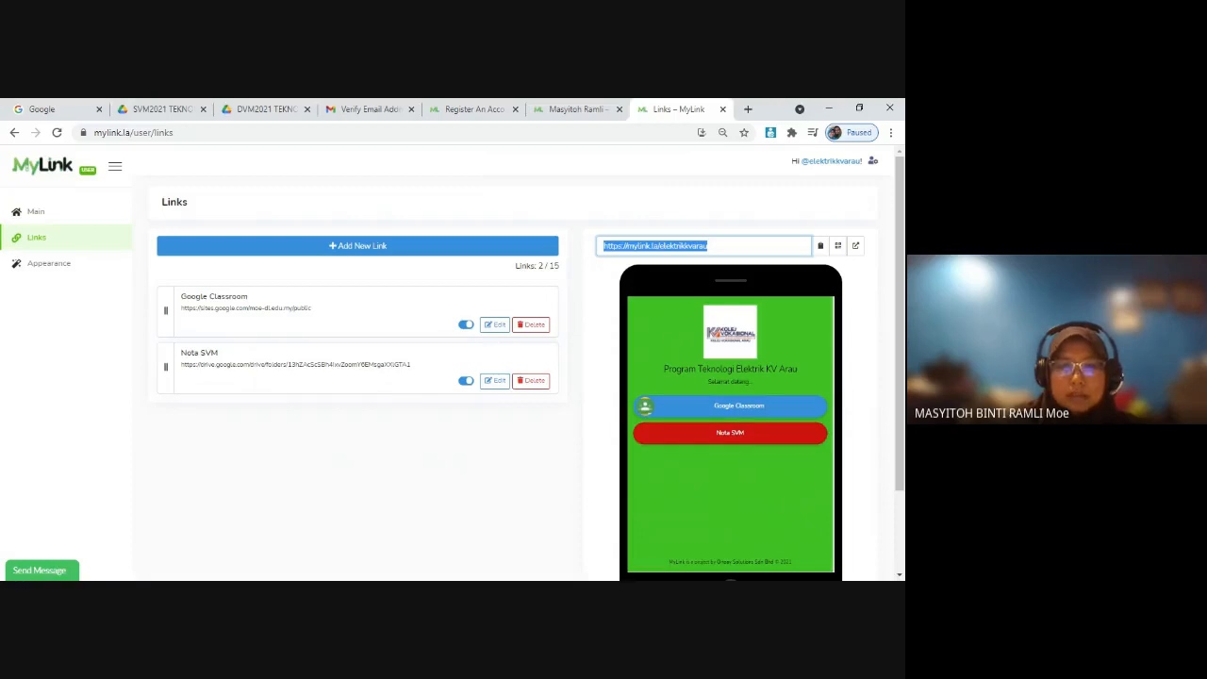
pyautogui.hotkey('alt', 'Tab')
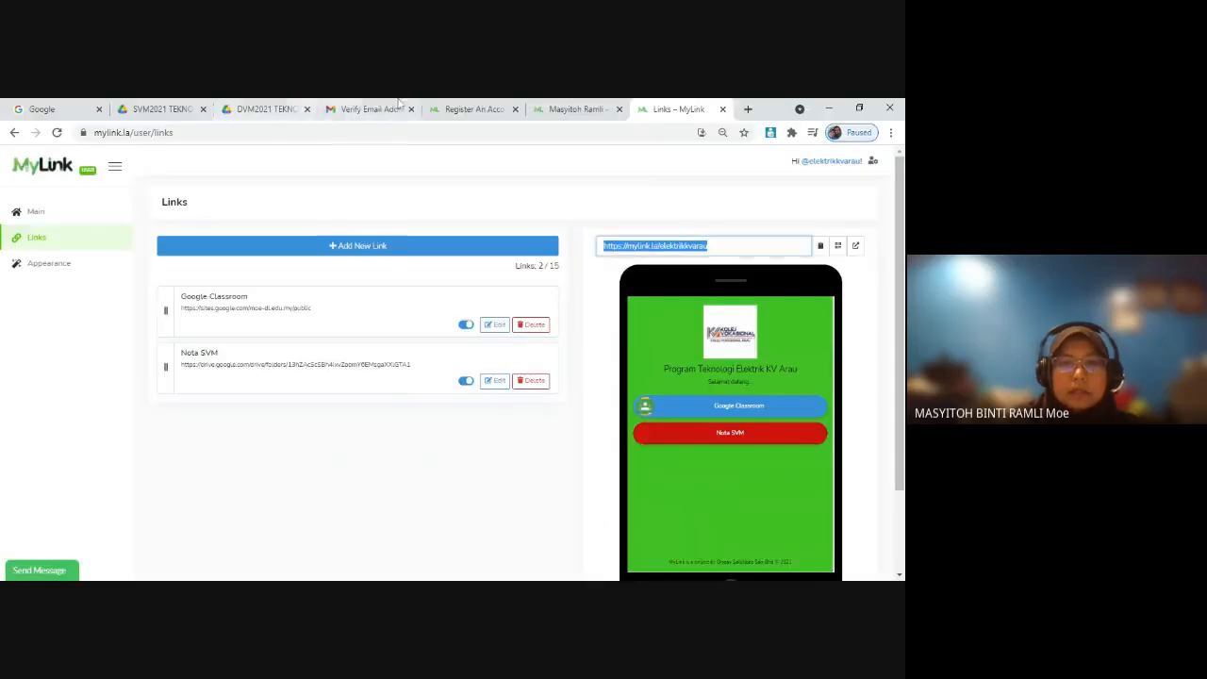
# Step: Open WhatsApp Web in a new browser tab and return to the MyLink Links page
pyautogui.click(747, 108)
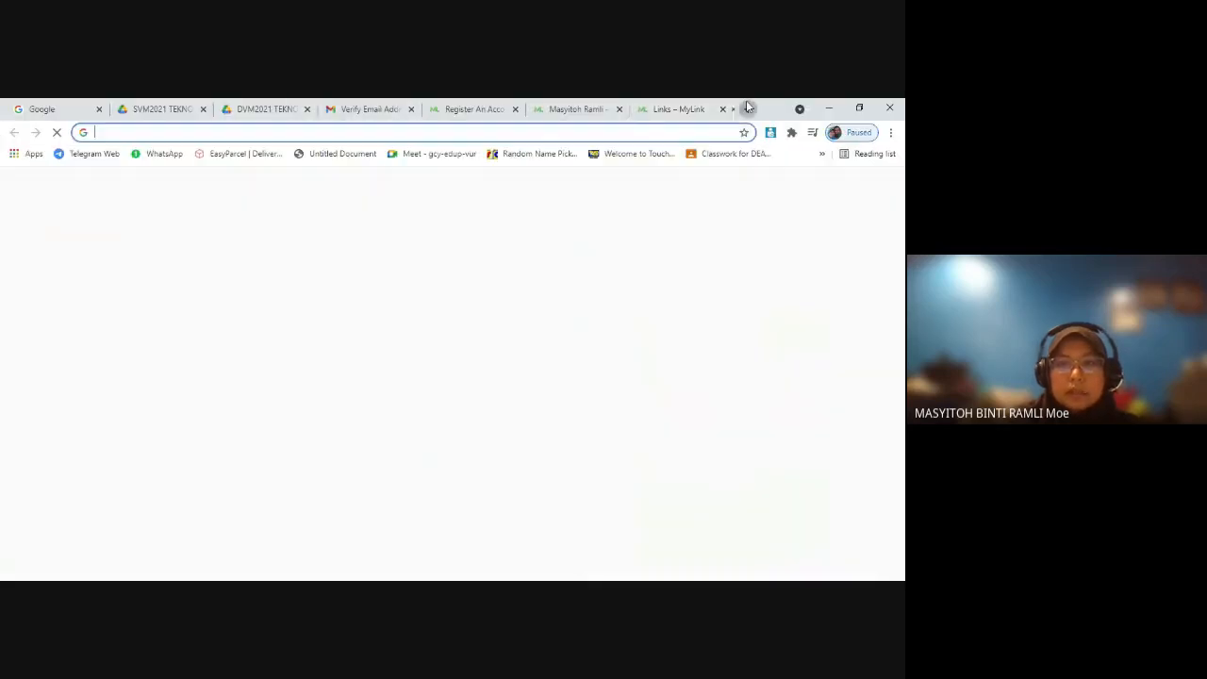
pyautogui.click(151, 155)
pyautogui.click(609, 108)
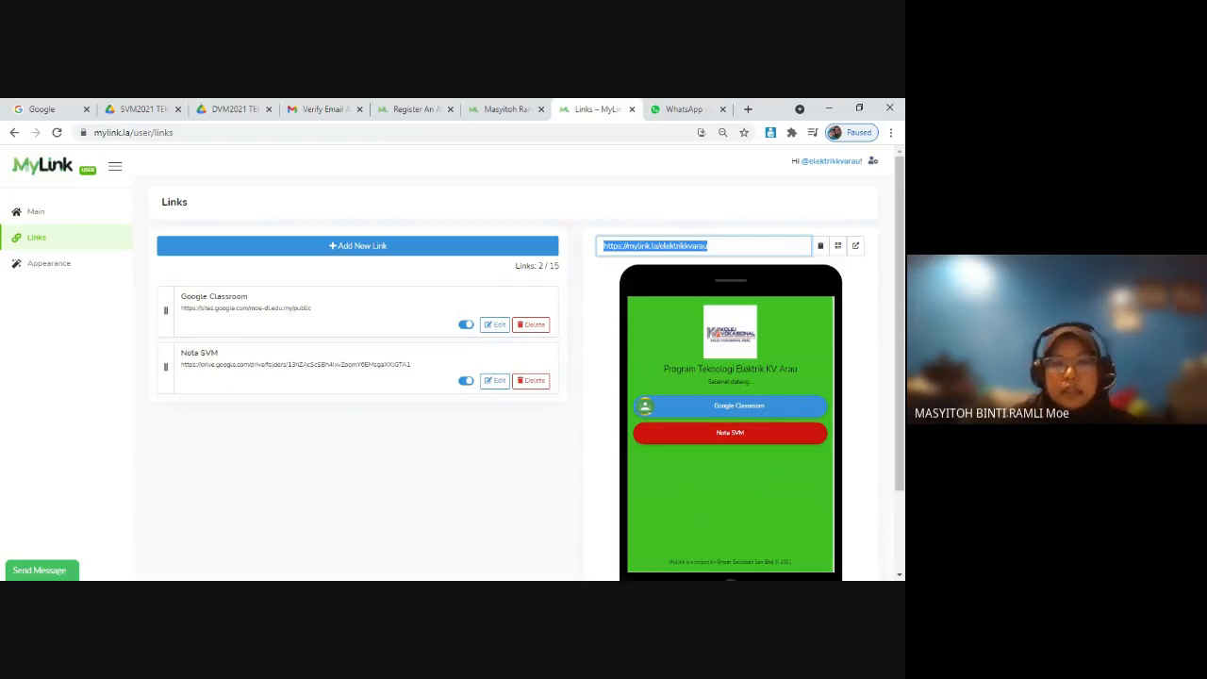
# Step: Copy the web address of the teacher's existing MyLink page and go back to the Links page
pyautogui.click(505, 110)
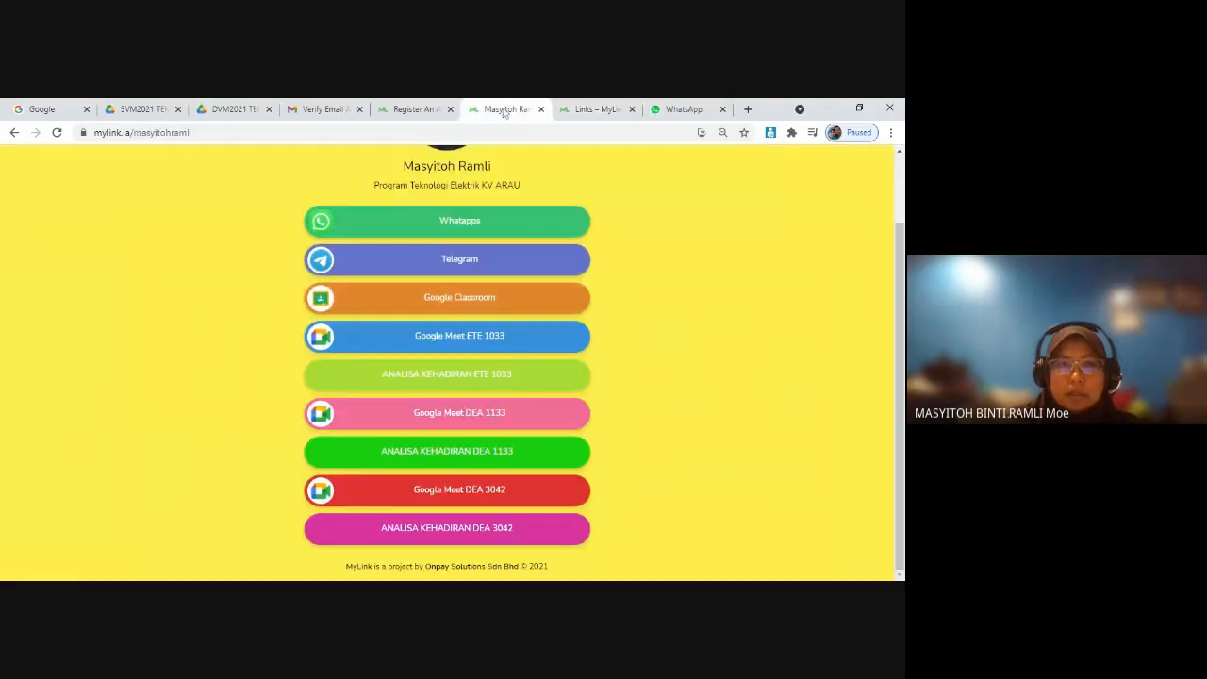
pyautogui.click(133, 132)
pyautogui.hotkey('ctrl', 'c')
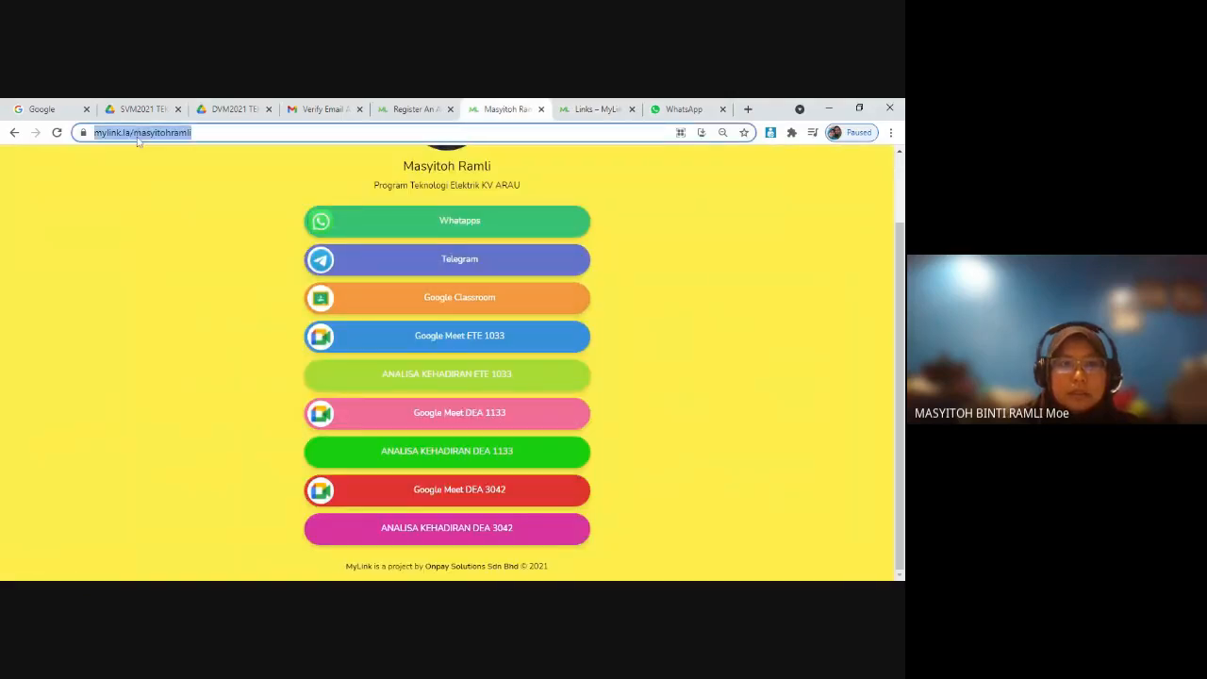
pyautogui.click(596, 109)
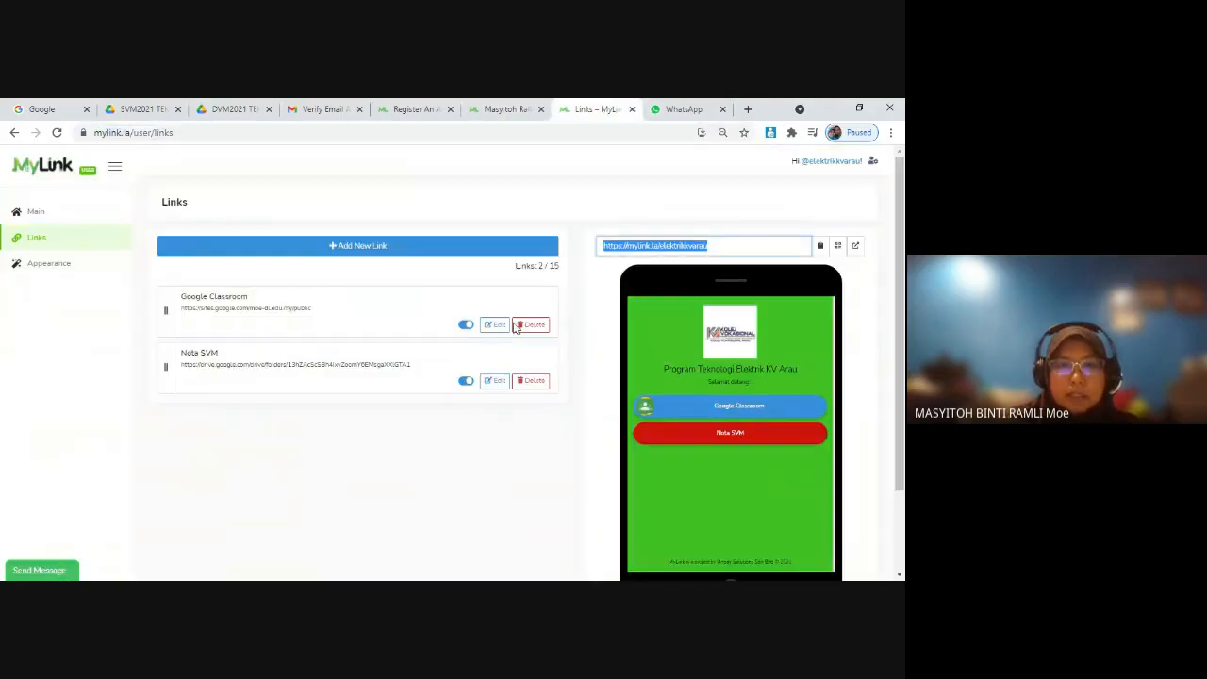
# Step: Start a third new link, name it "Cikgu" plus the teacher's name, and paste the copied MyLink address as its URL
pyautogui.click(415, 249)
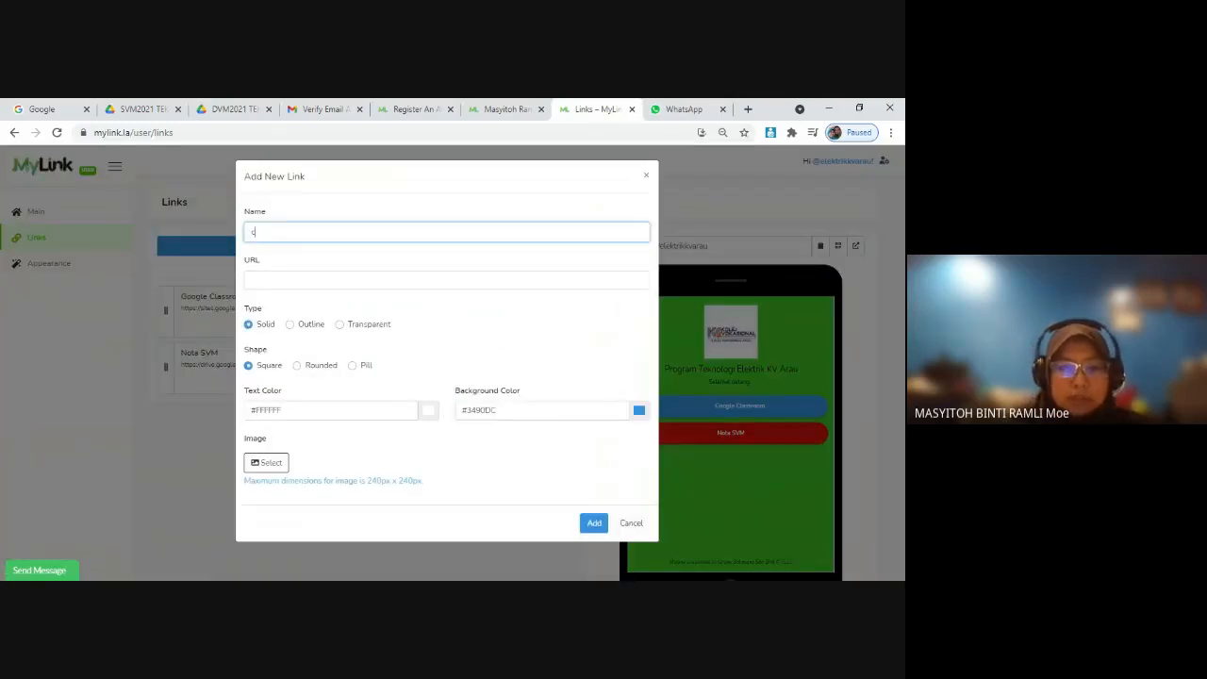
pyautogui.write('Cikgu M')
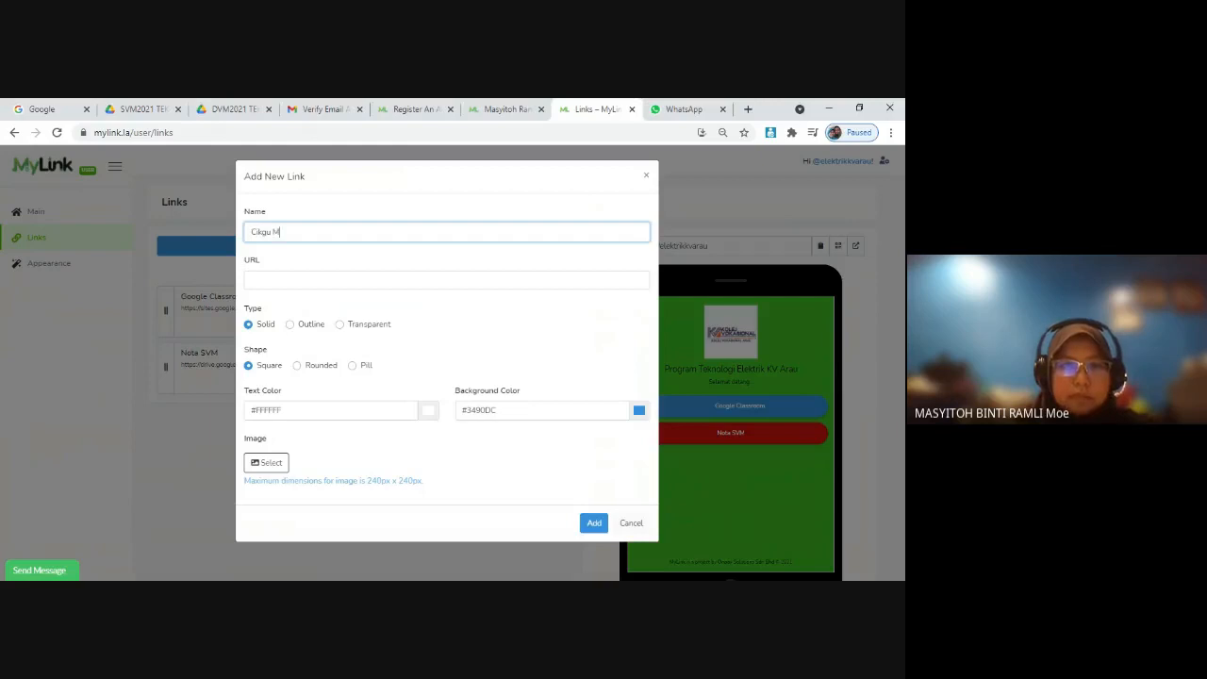
pyautogui.write('asy')
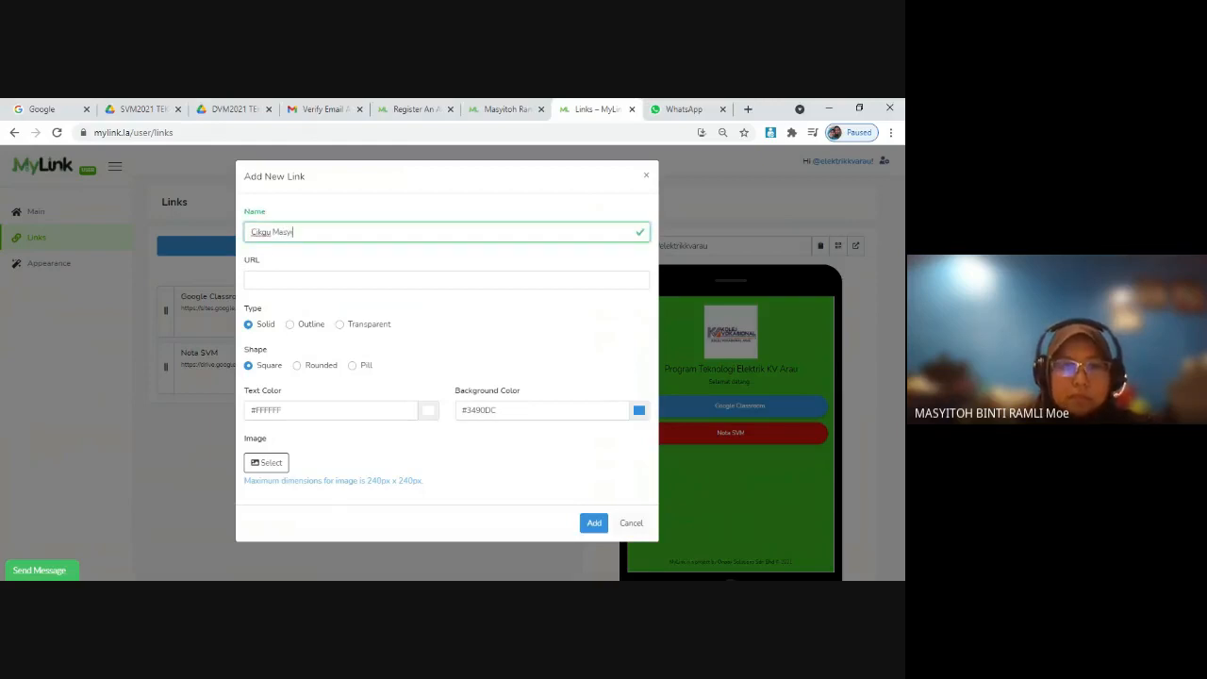
pyautogui.write('itoh')
pyautogui.press('Tab')
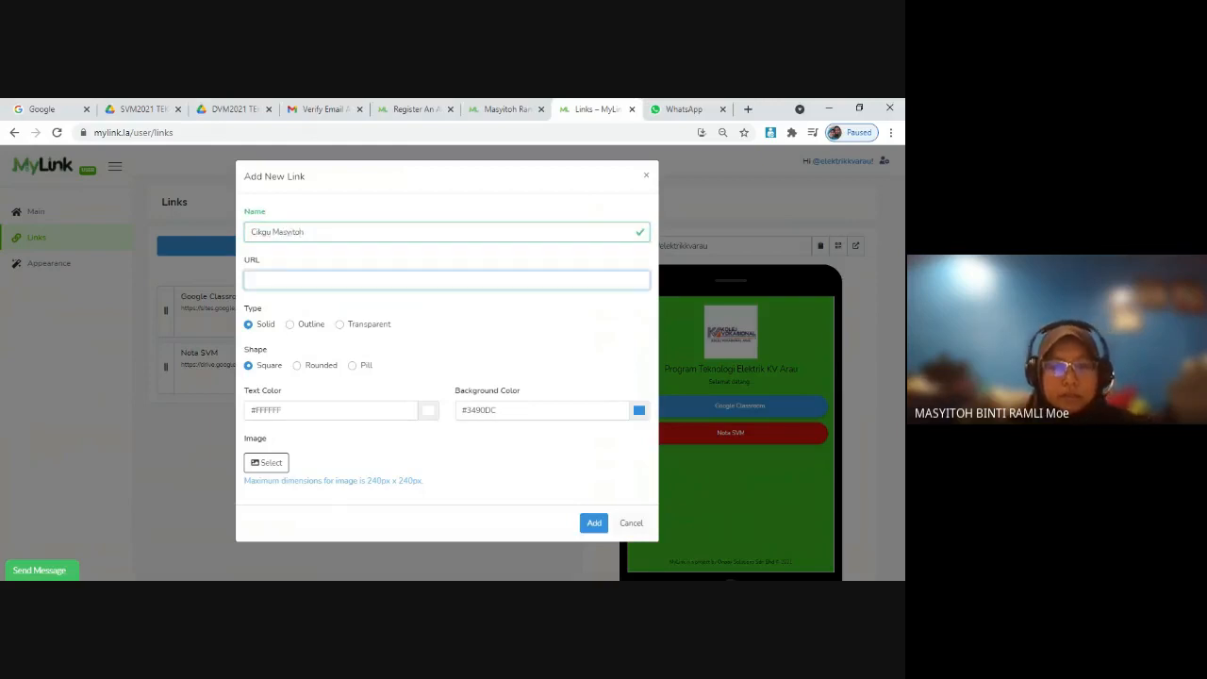
pyautogui.hotkey('ctrl', 'v')
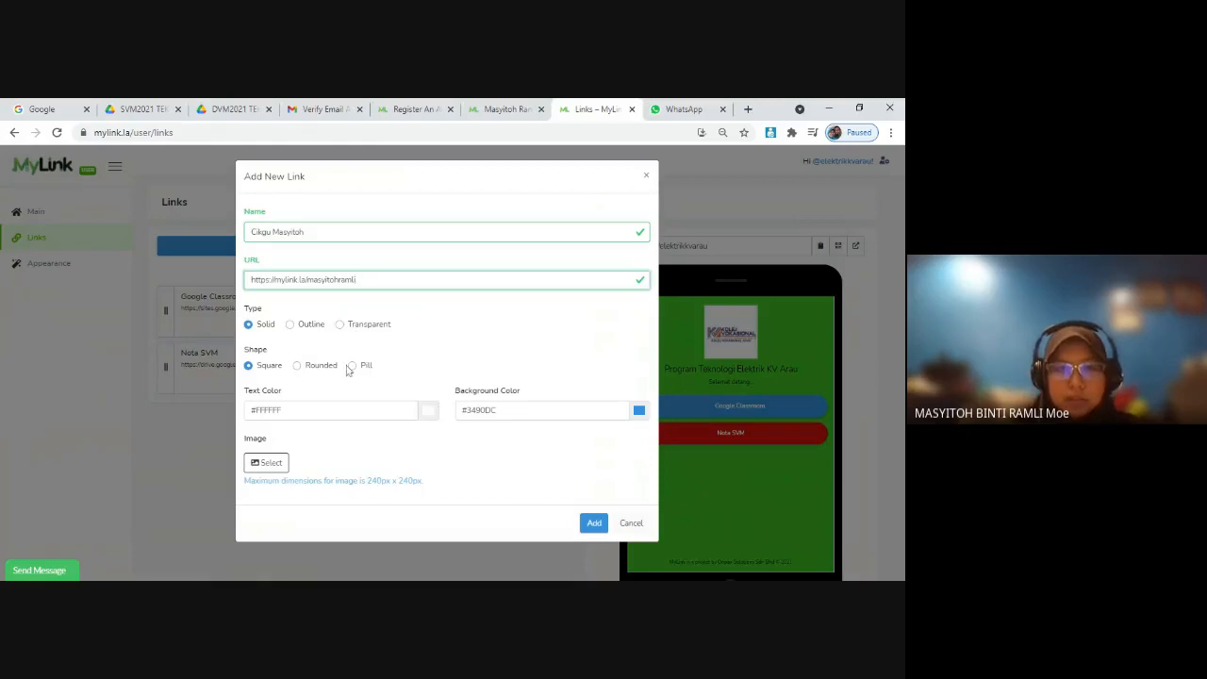
# Step: Give the teacher's link a Pill shape, a yellow #DCD70A background and black #0E0D0D text, and add it to the page
pyautogui.click(352, 365)
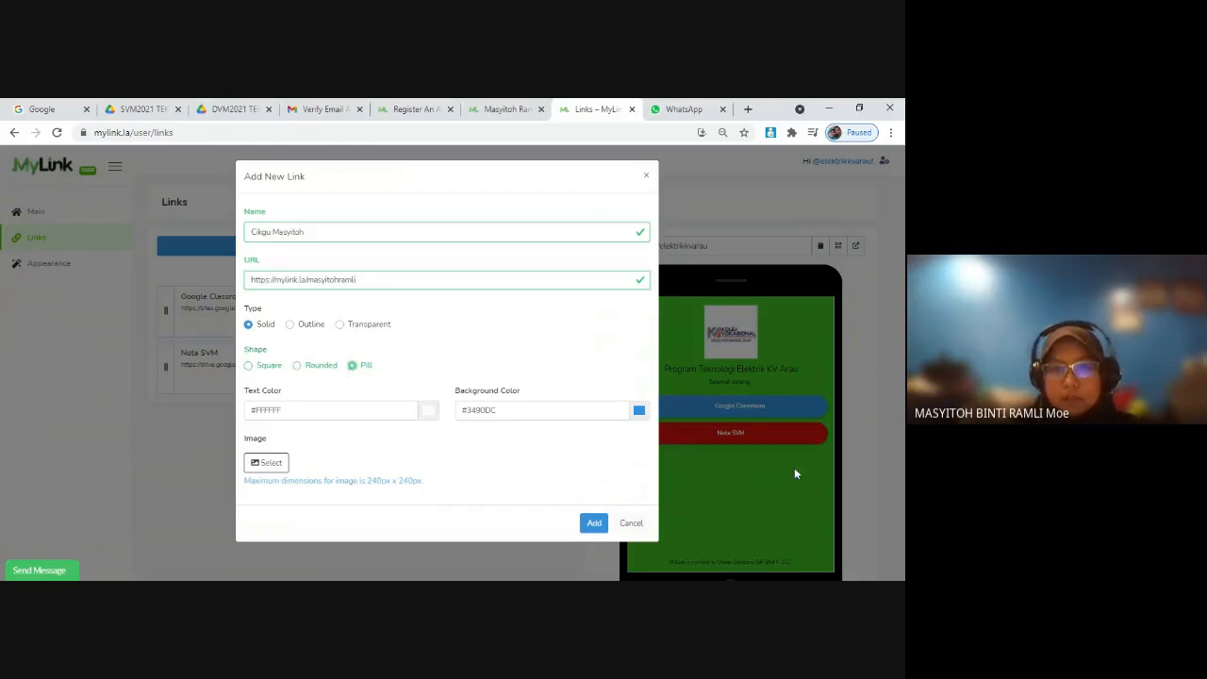
pyautogui.click(639, 411)
pyautogui.click(743, 441)
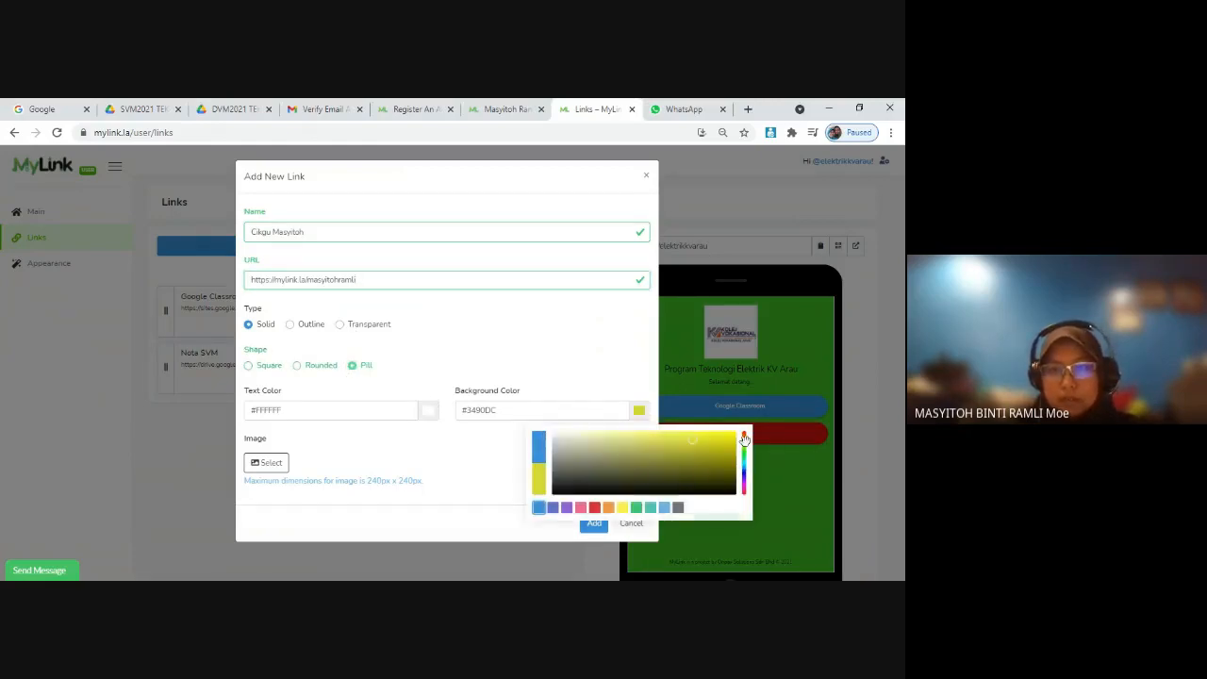
pyautogui.click(722, 441)
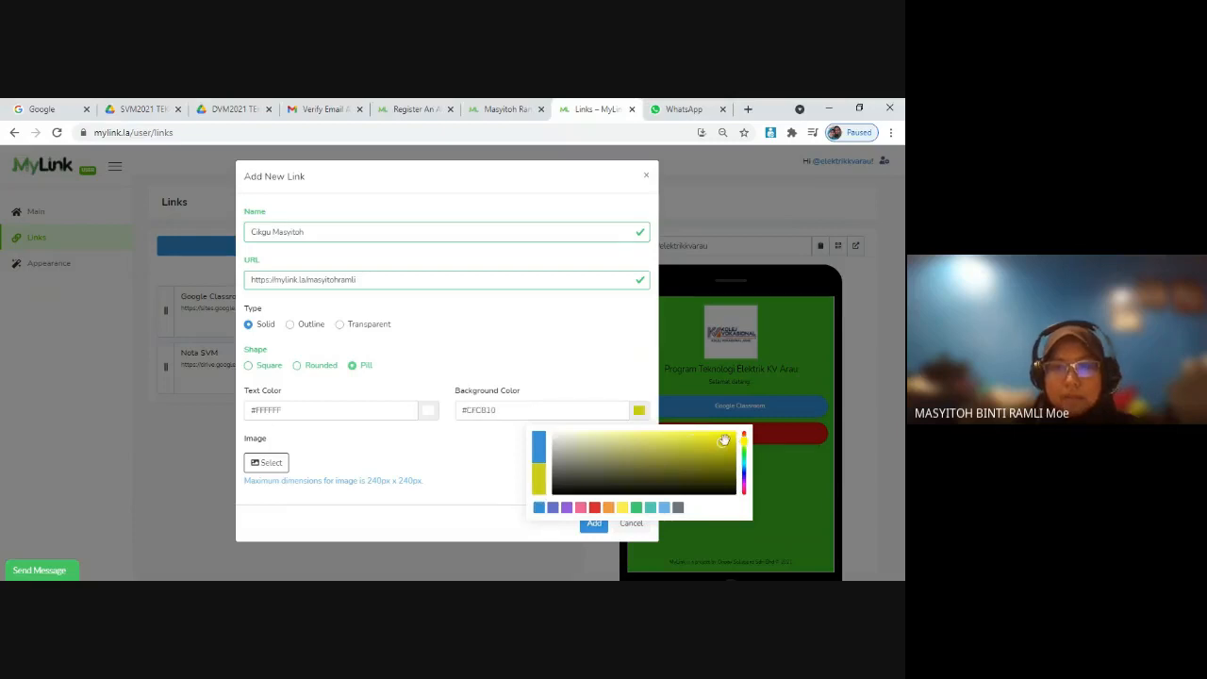
pyautogui.click(725, 439)
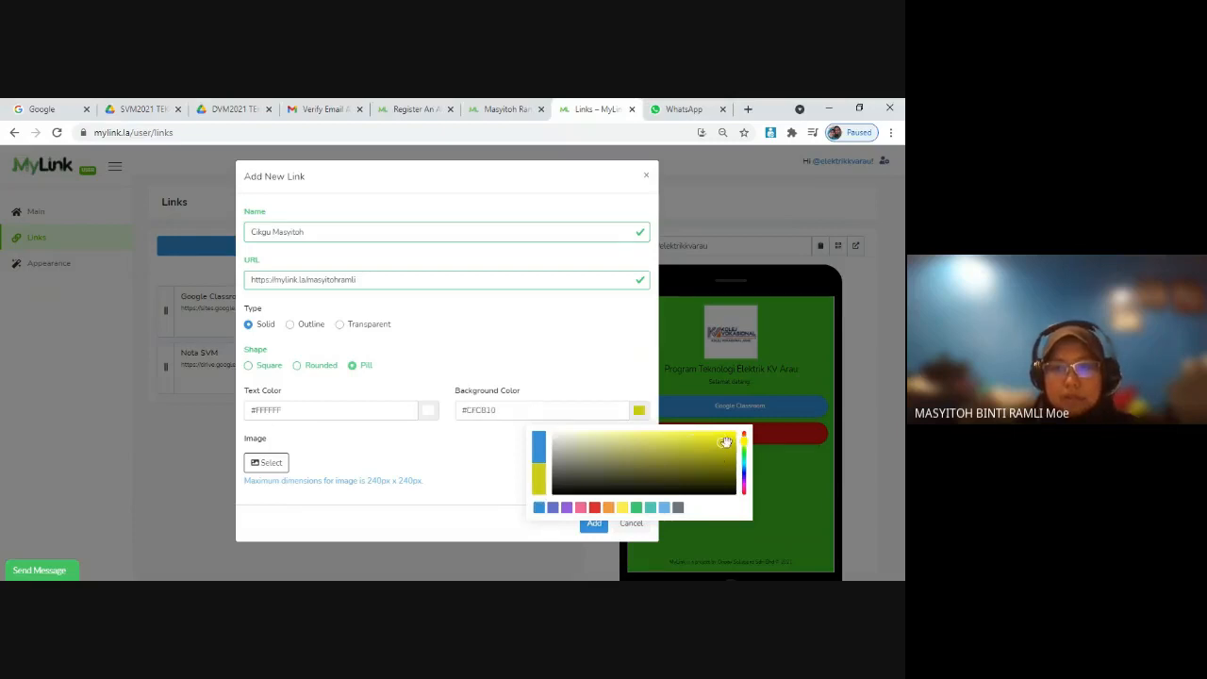
pyautogui.click(428, 412)
pyautogui.click(353, 492)
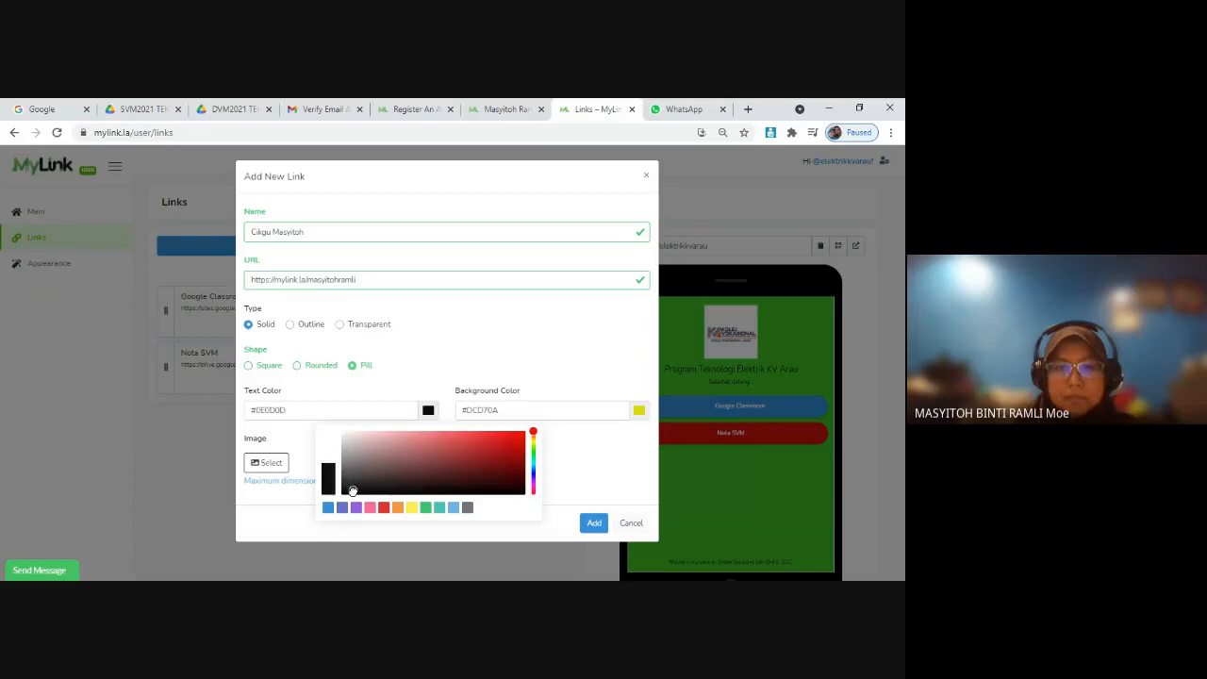
pyautogui.click(604, 480)
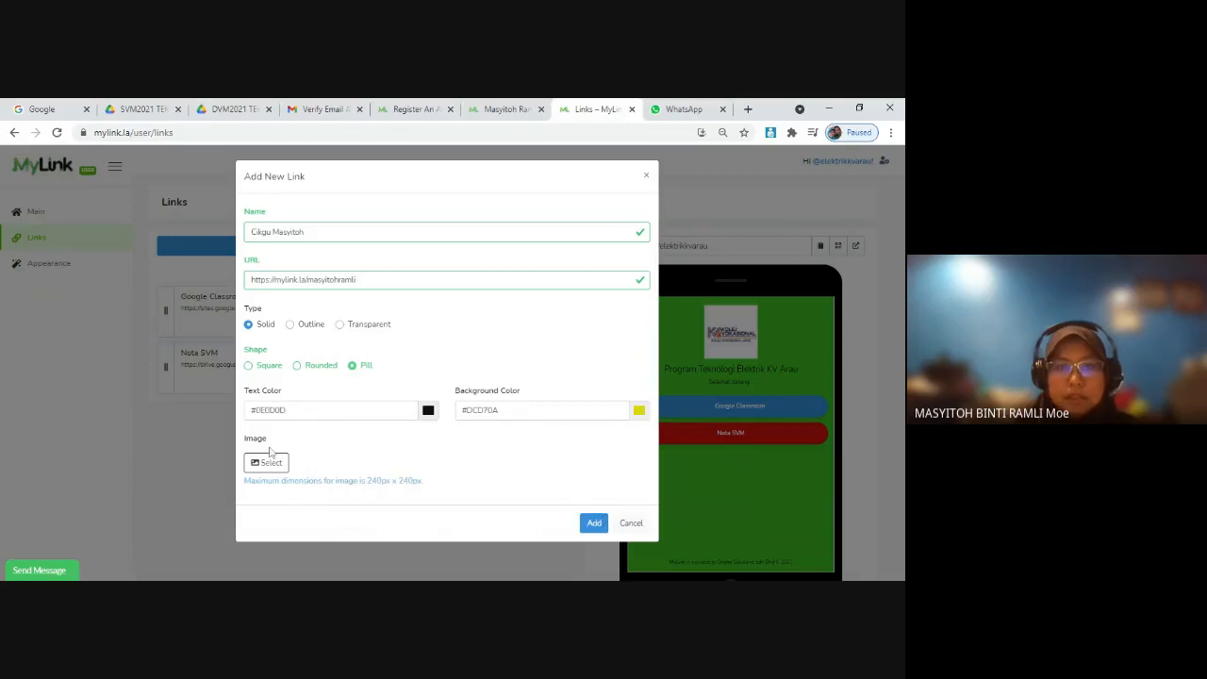
pyautogui.click(595, 524)
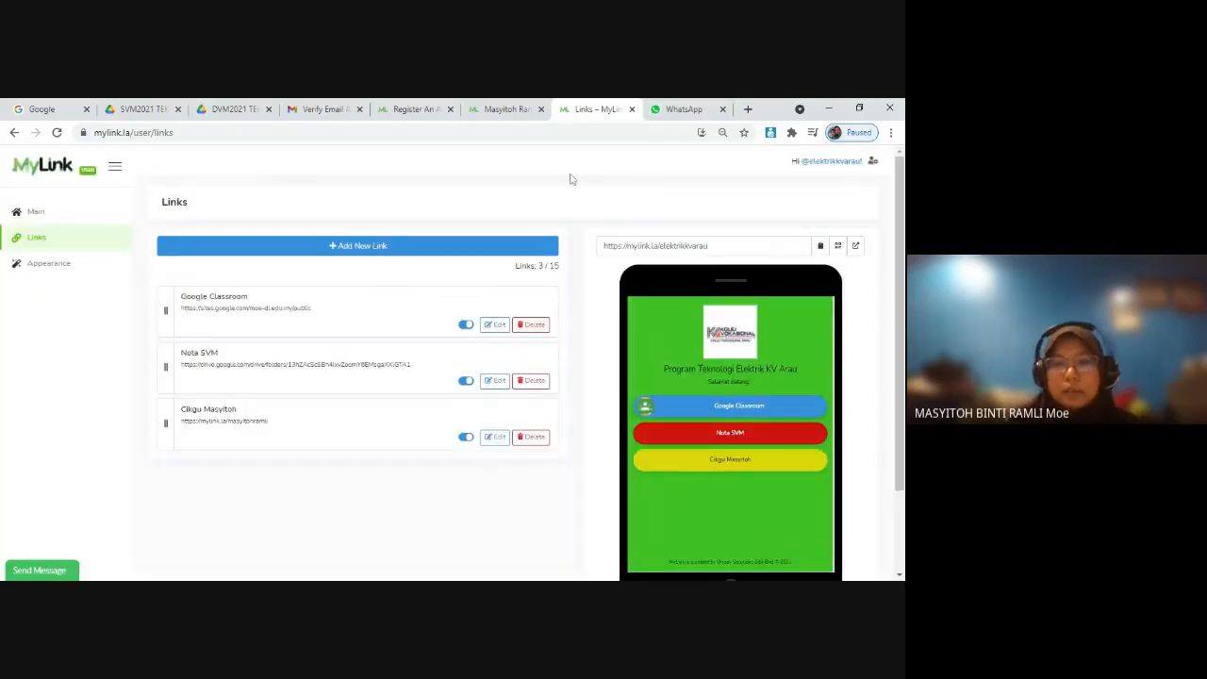
# Step: Test the teacher's link from the phone preview and compare the page it opens with the Links page
pyautogui.click(712, 464)
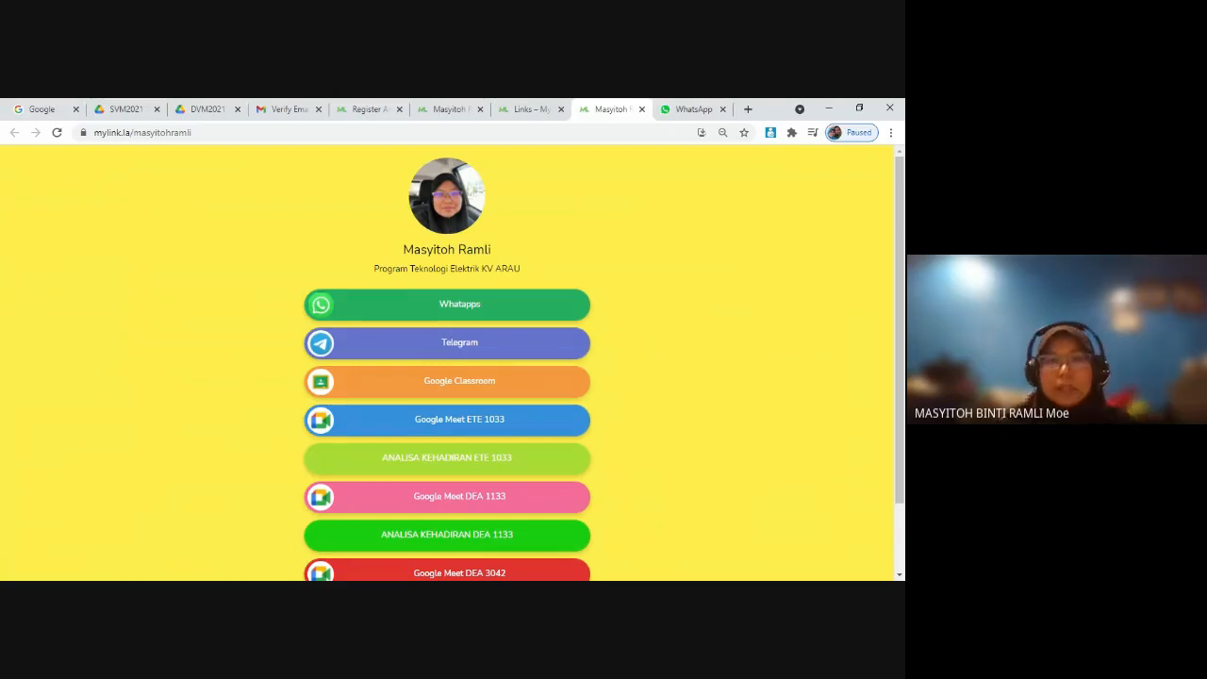
pyautogui.click(520, 111)
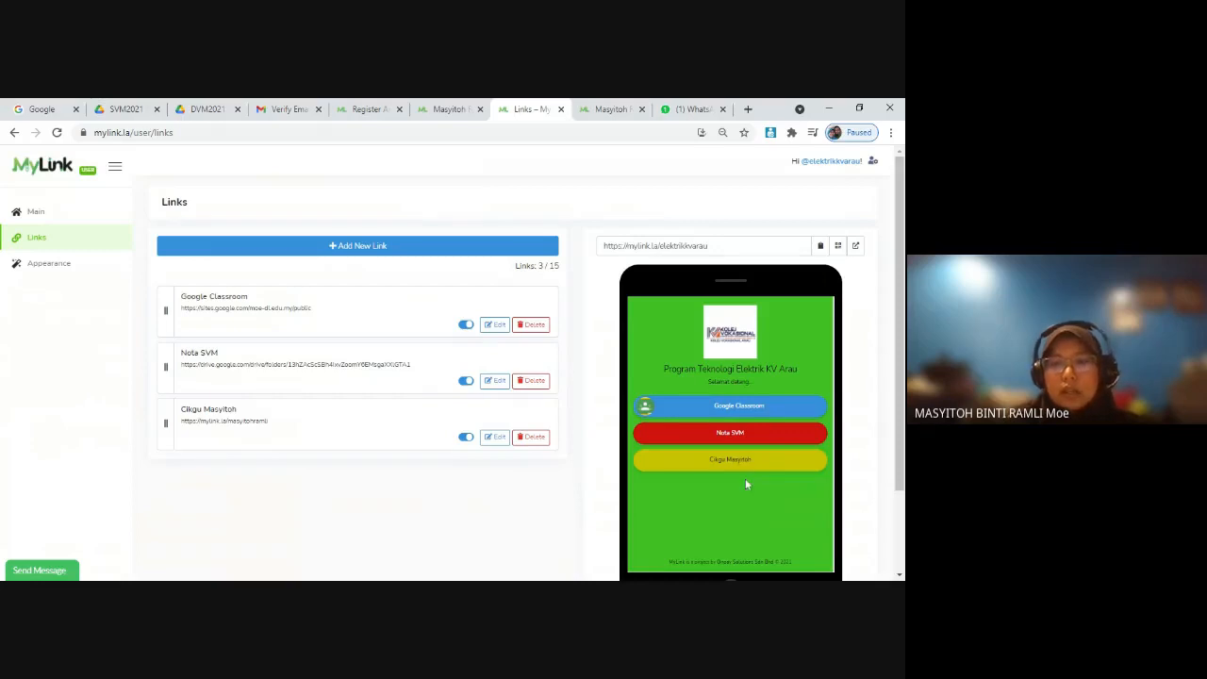
pyautogui.click(594, 106)
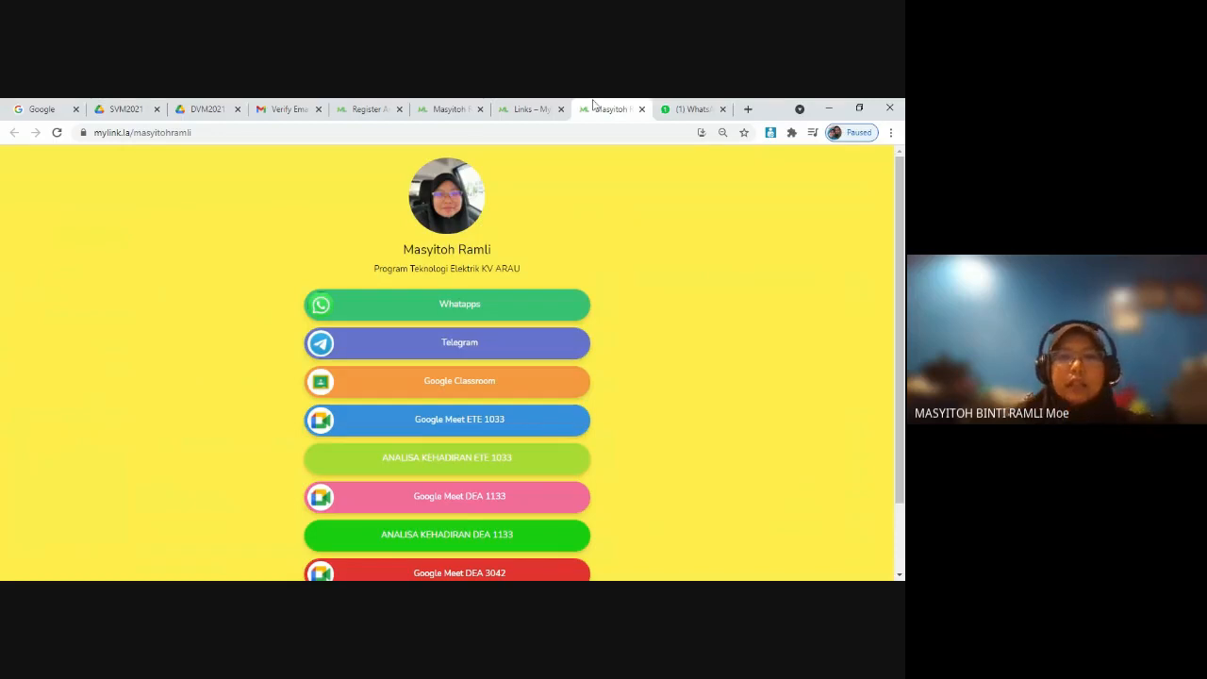
# Step: Switch to WhatsApp Web, search the chats for "dea 3042" and open the group info of the DEA 3042 2021 class group
pyautogui.click(672, 106)
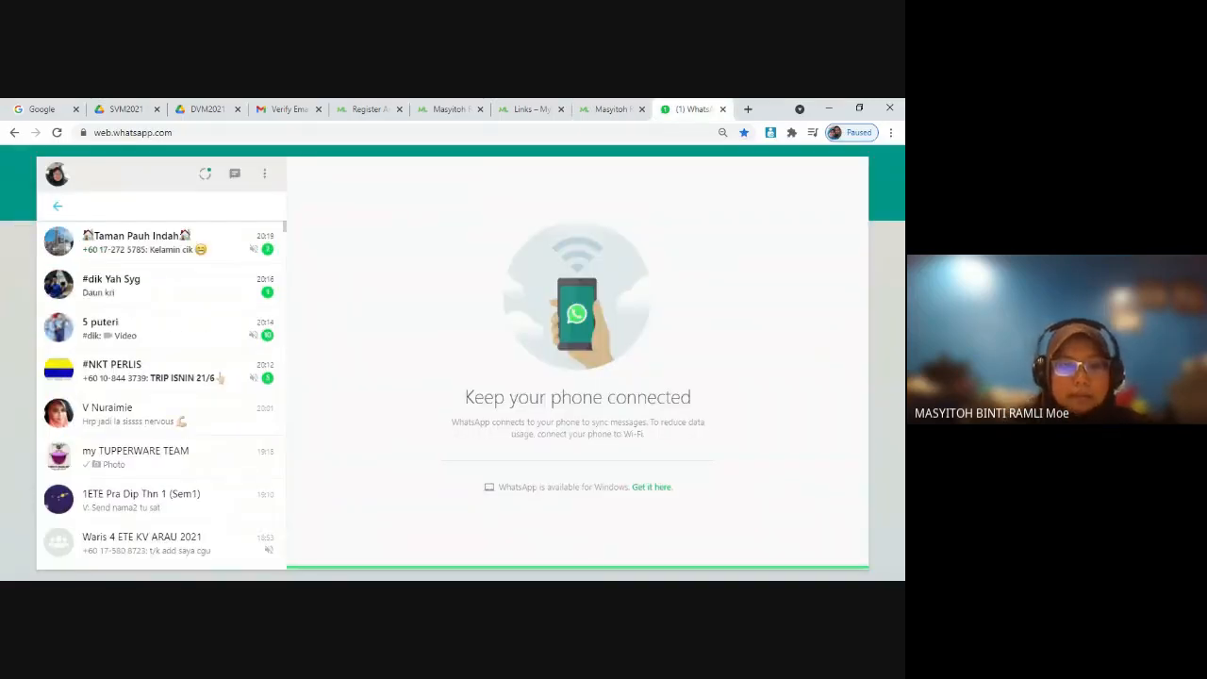
pyautogui.write('dea')
pyautogui.press('BackSpace')
pyautogui.press('BackSpace')
pyautogui.press('BackSpace')
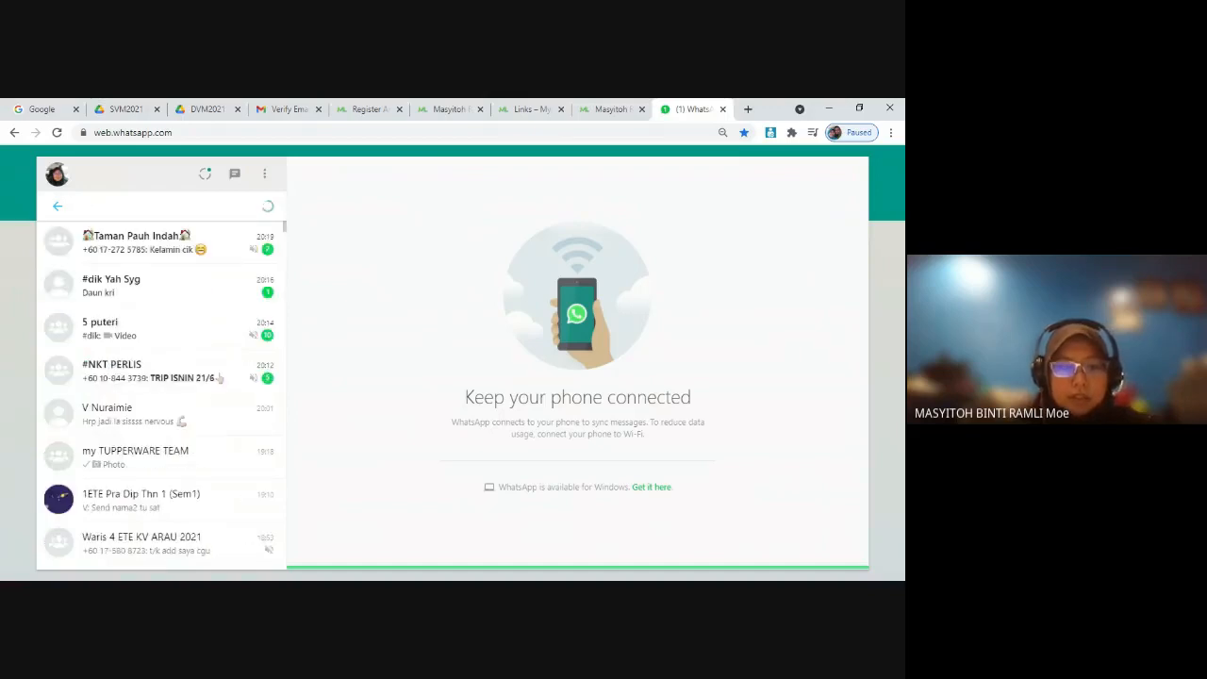
pyautogui.write('dea 3042')
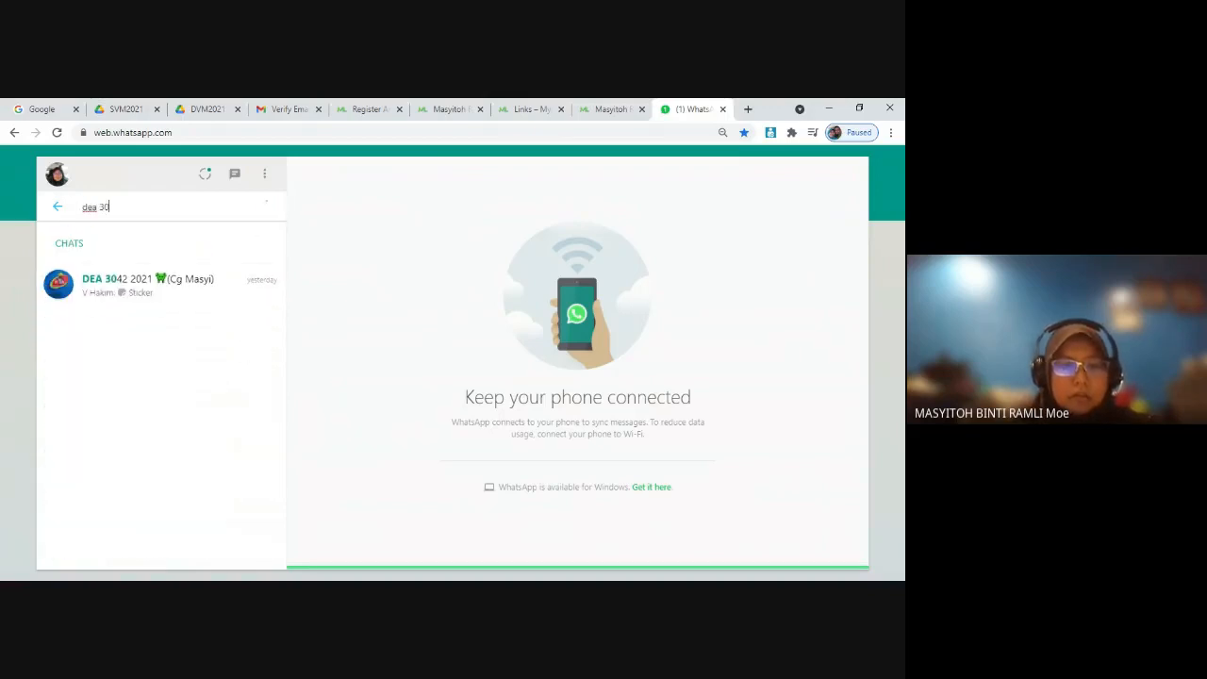
pyautogui.click(197, 293)
pyautogui.click(441, 161)
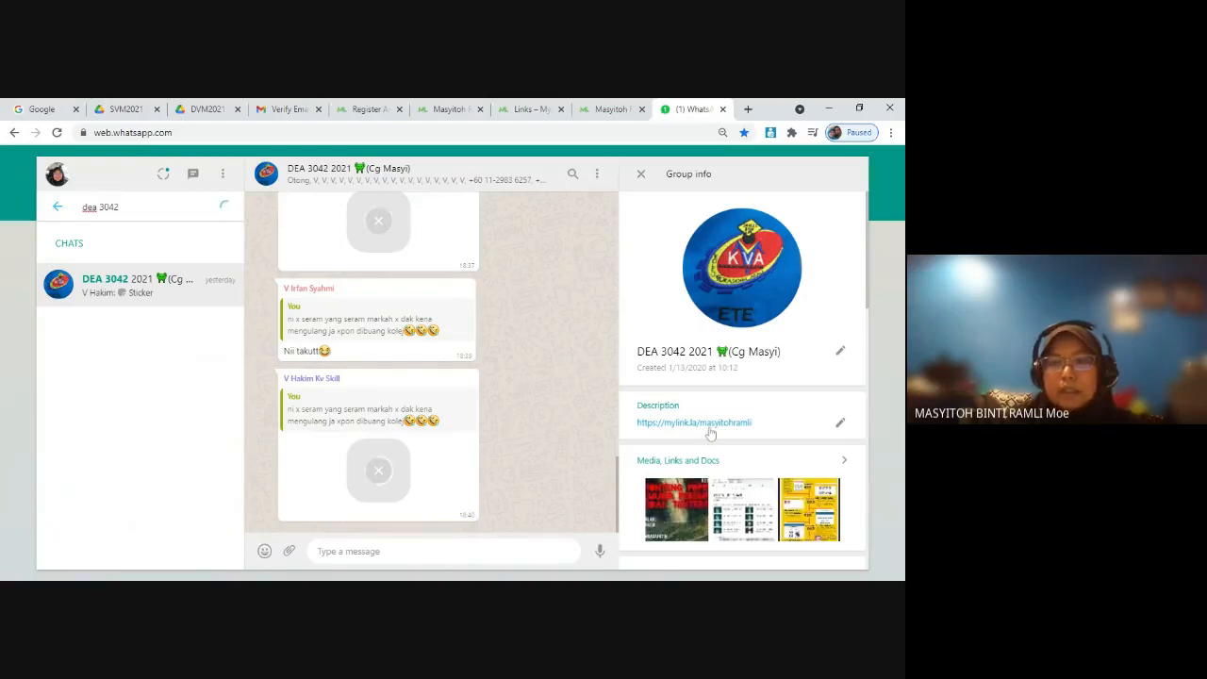
# Step: Open the MyLink address in the WhatsApp group's description, look through the page's links, and return to the Links page
pyautogui.click(709, 426)
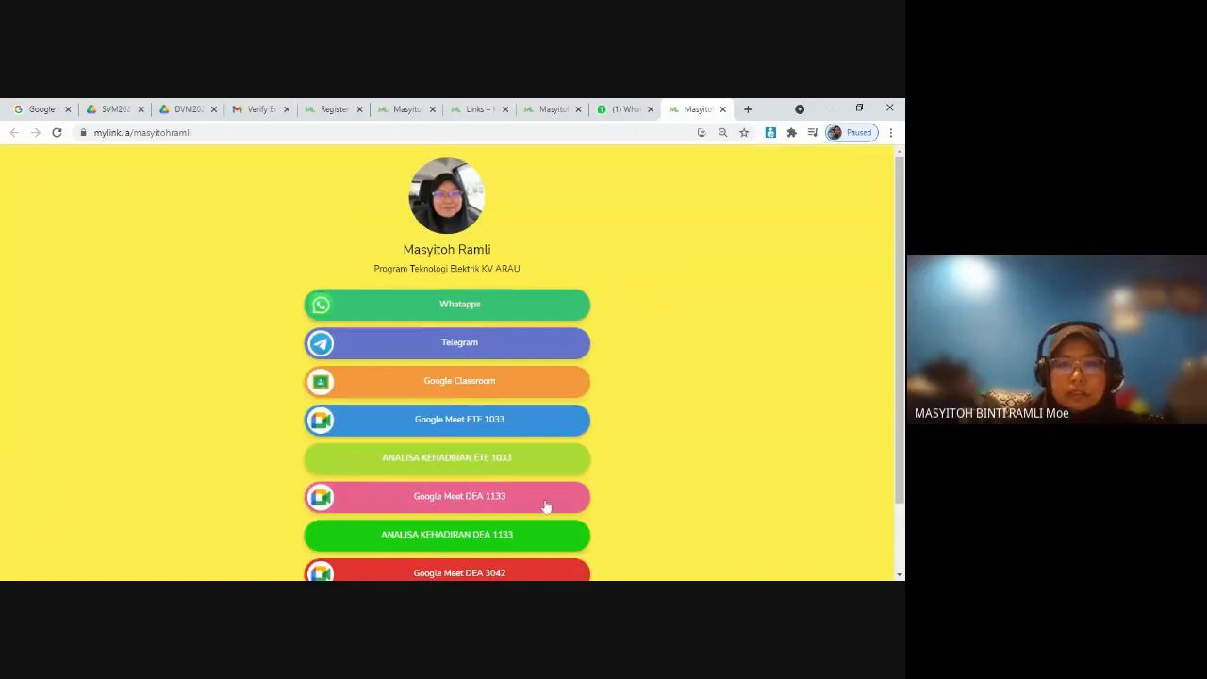
pyautogui.scroll(-2, 530, 479)
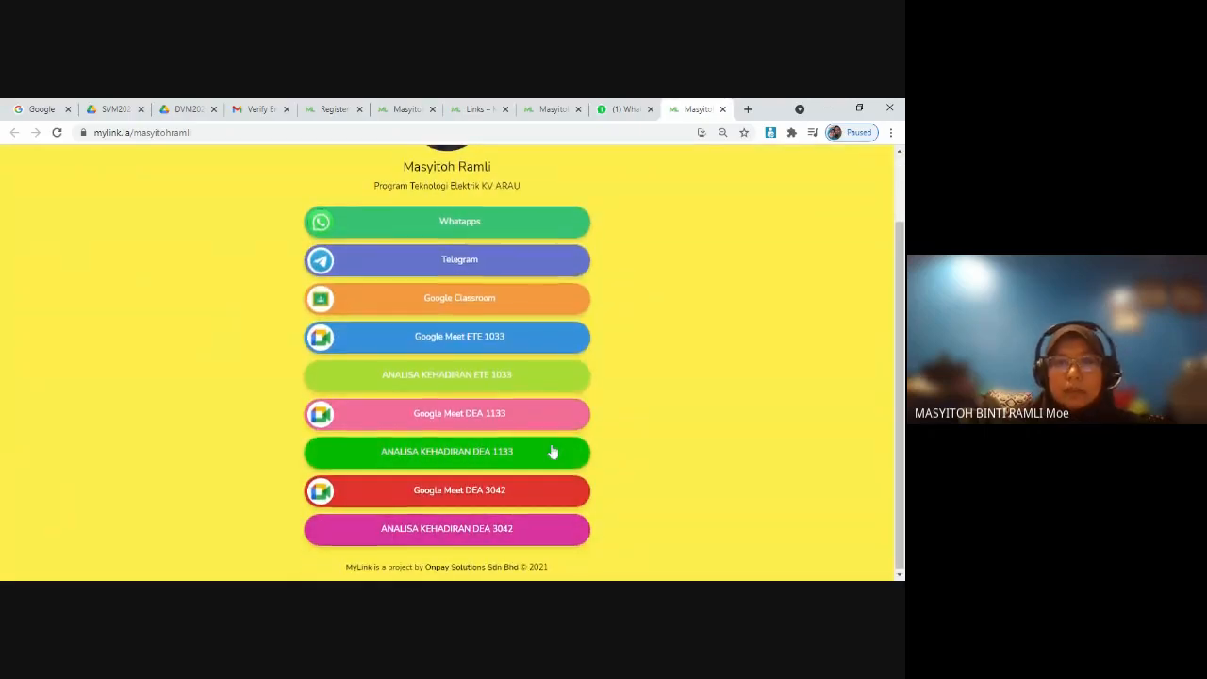
pyautogui.scroll(1, 552, 452)
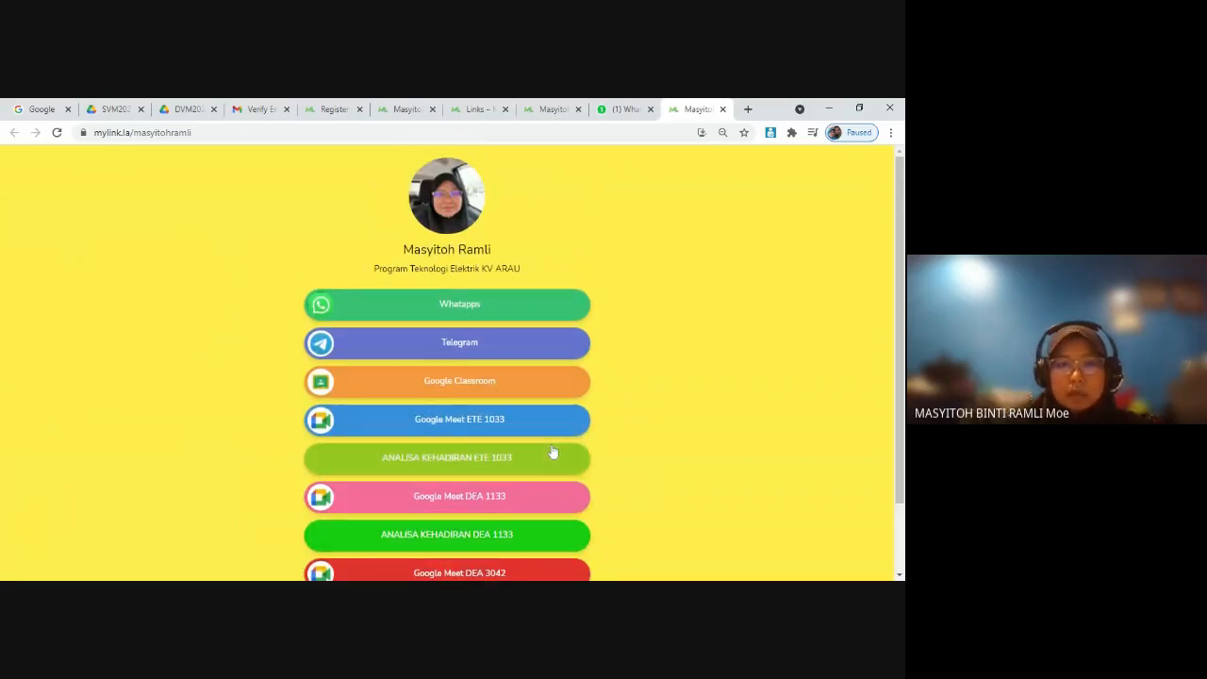
pyautogui.scroll(-1, 553, 452)
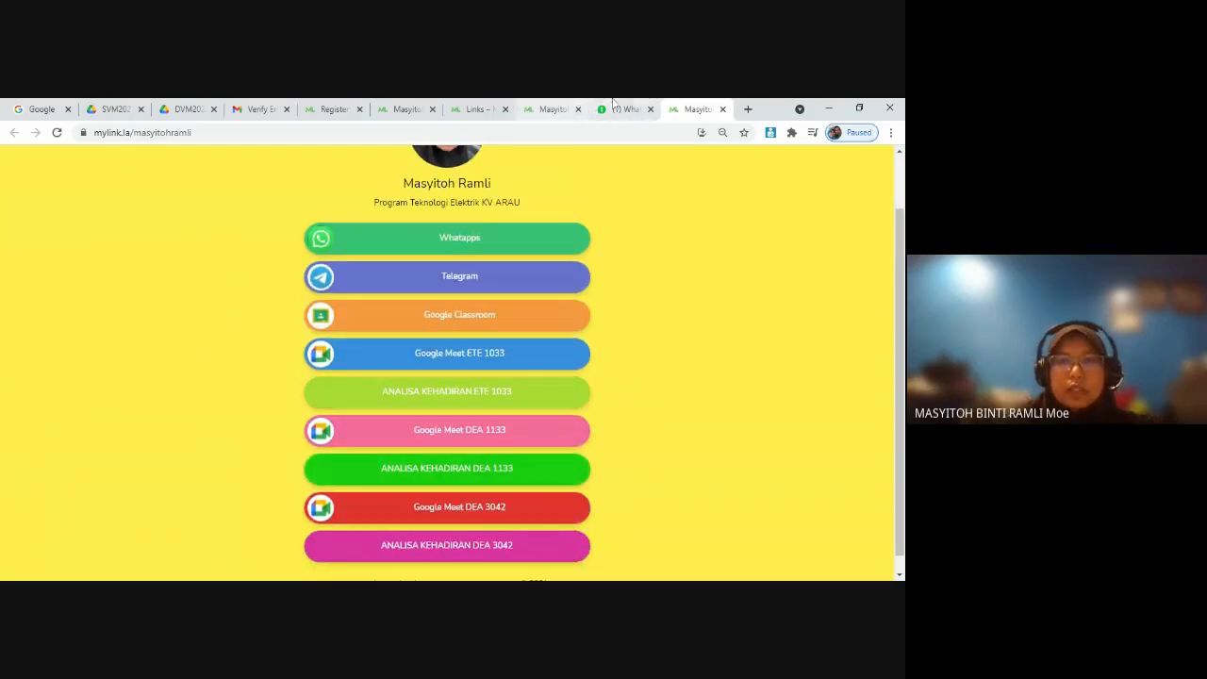
pyautogui.click(561, 109)
pyautogui.click(478, 110)
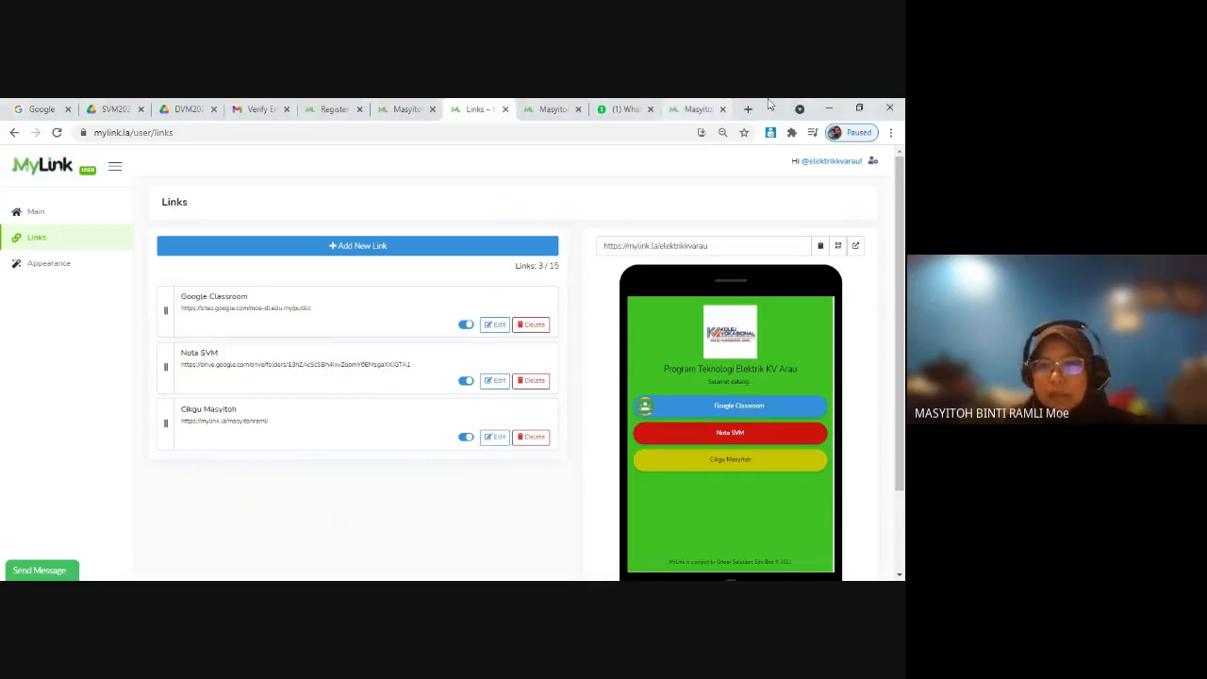
# Step: Search the web for "youtube penyelenggaraan" in a new browser tab
pyautogui.hotkey('ctrl', 't')
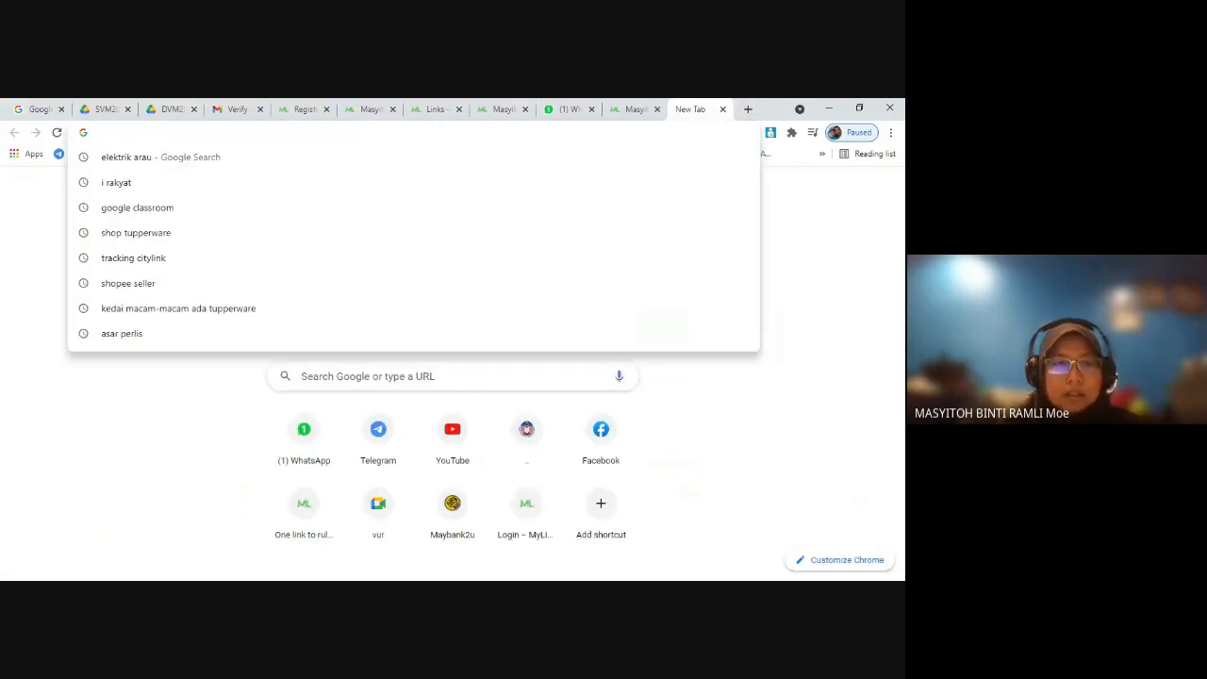
pyautogui.write('yout')
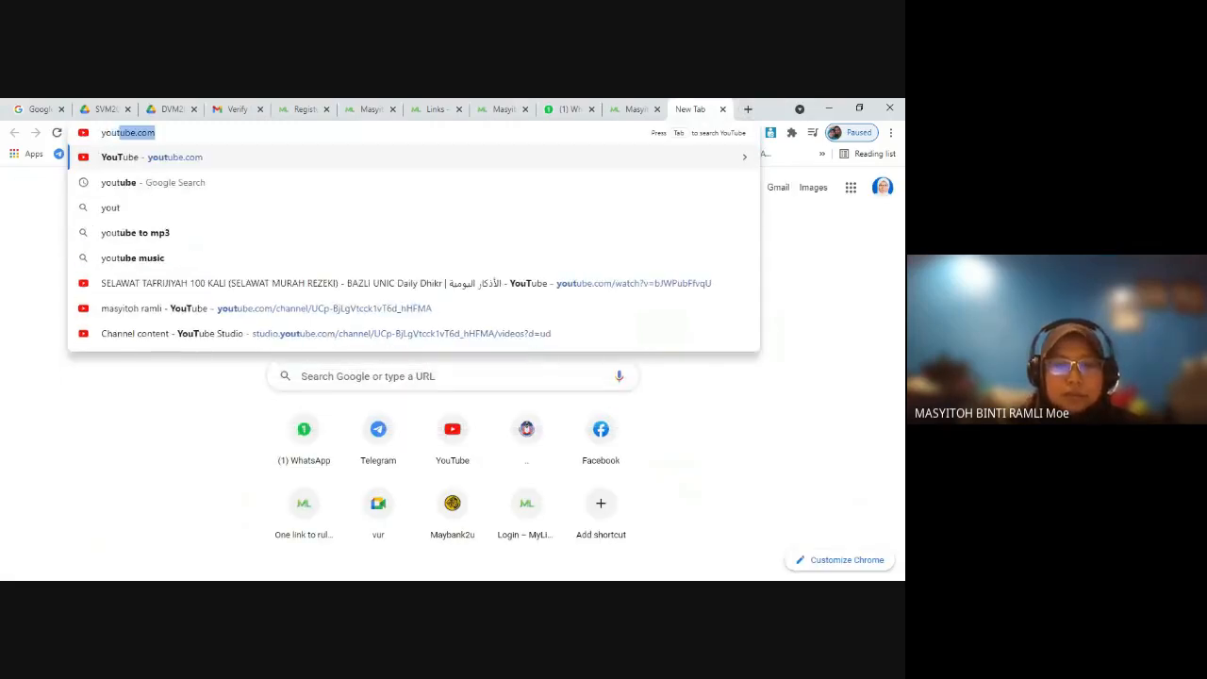
pyautogui.write('ube')
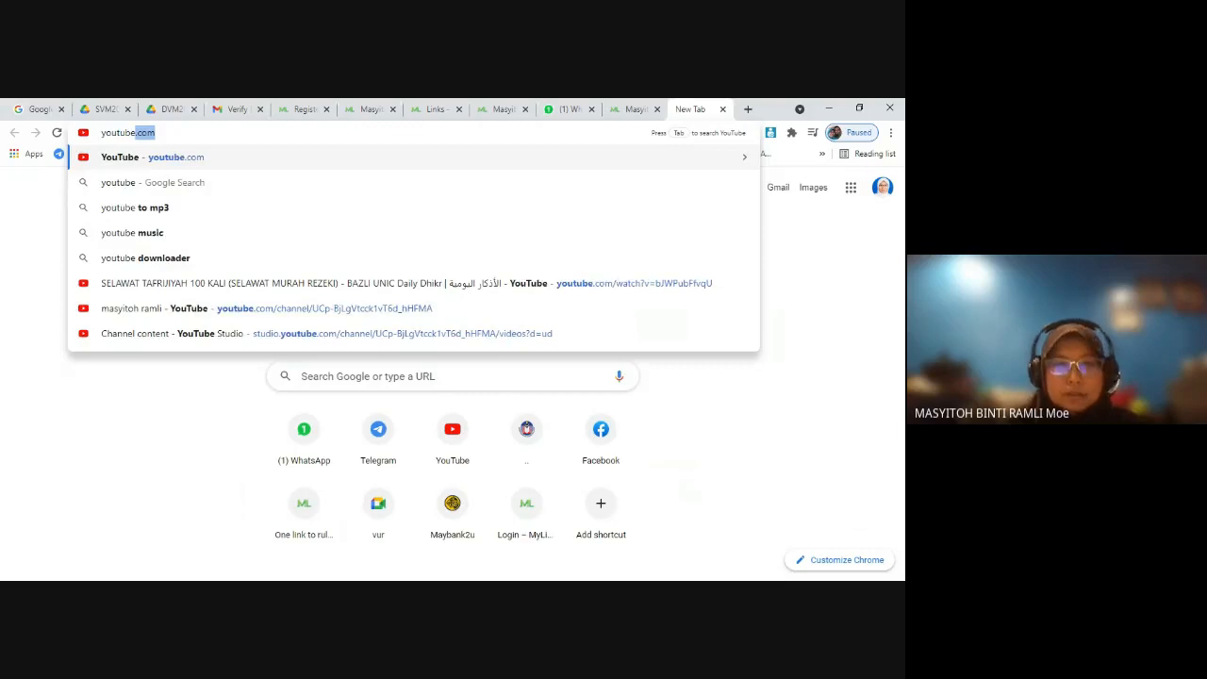
pyautogui.write(' 10')
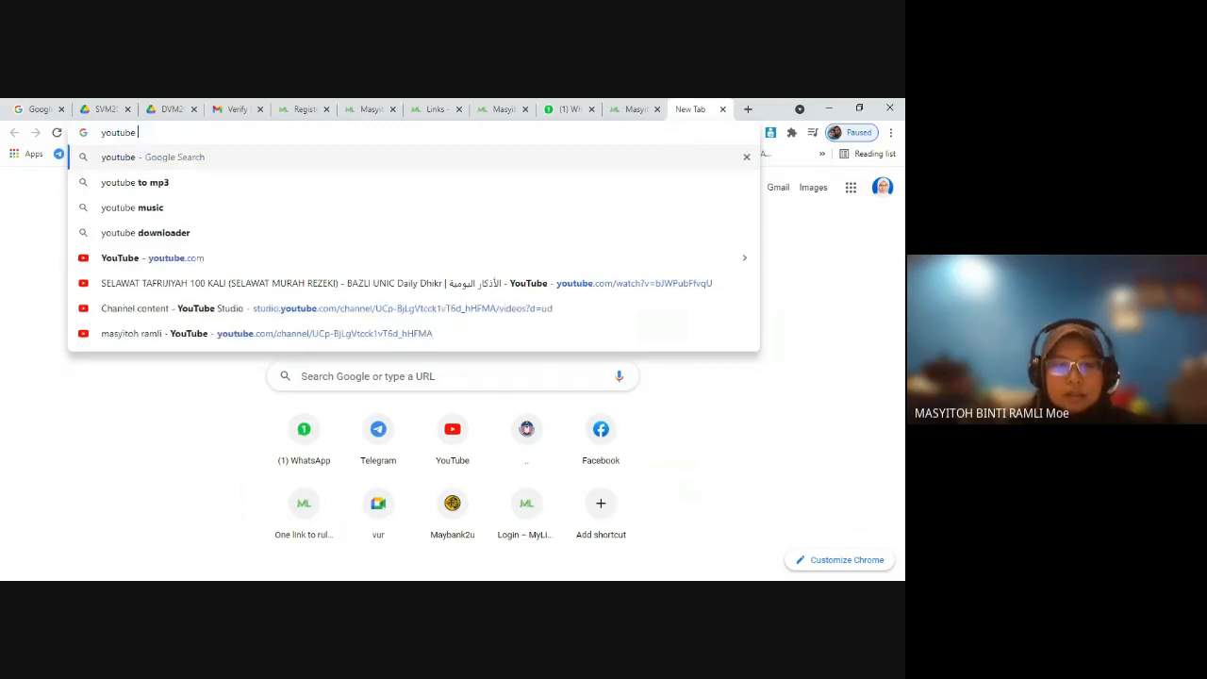
pyautogui.write('33')
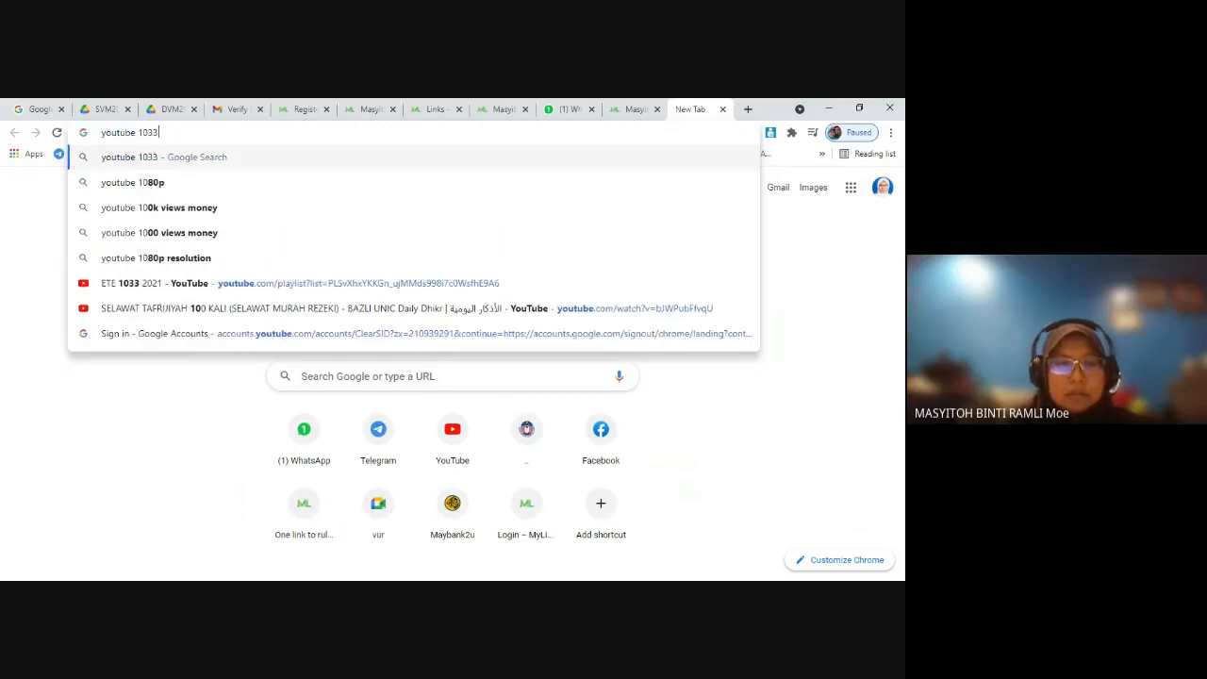
pyautogui.press('BackSpace')
pyautogui.press('BackSpace')
pyautogui.press('BackSpace')
pyautogui.press('BackSpace')
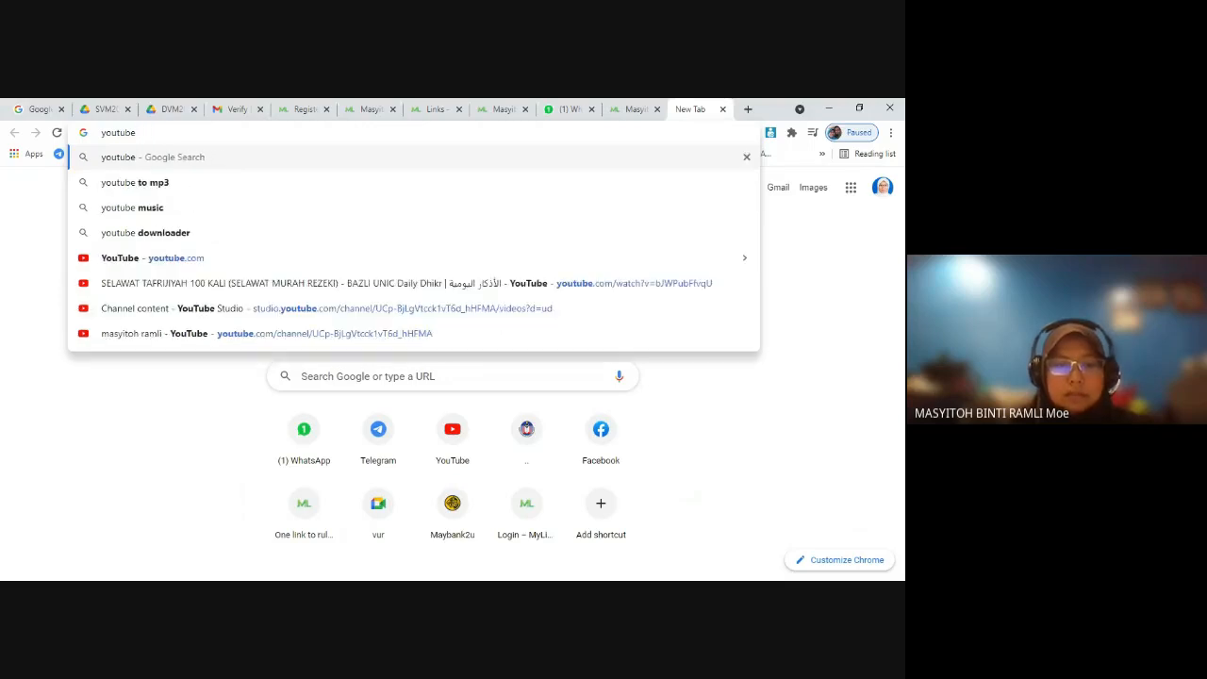
pyautogui.write('pe')
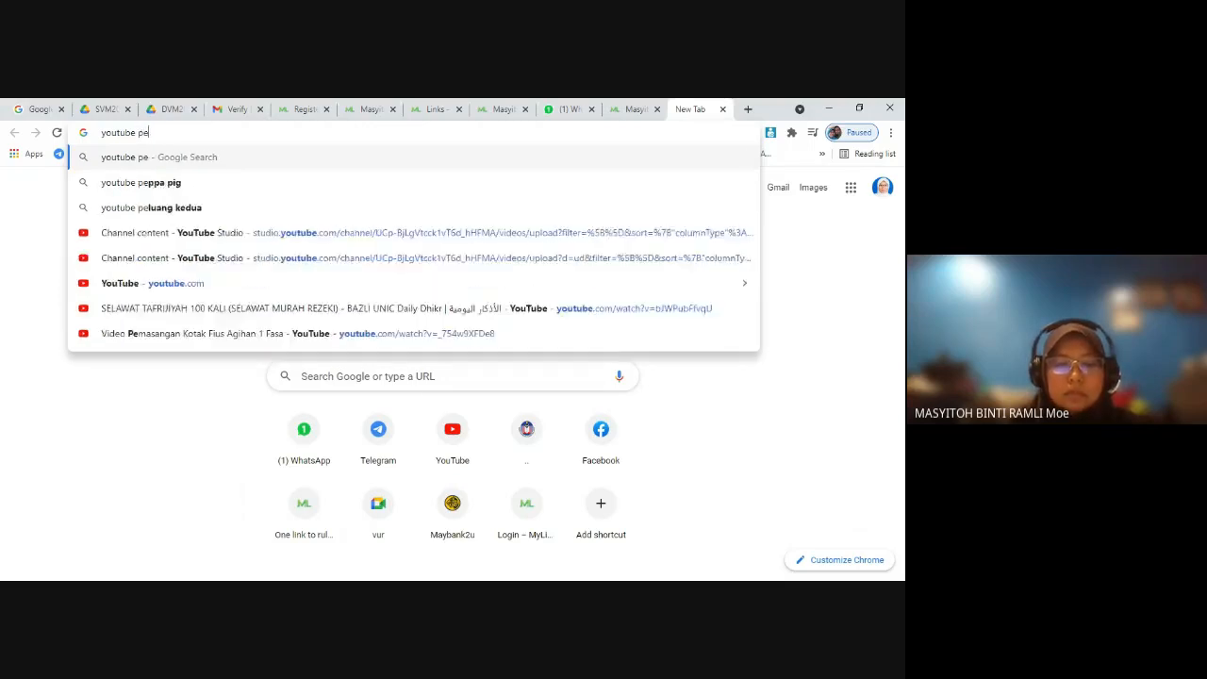
pyautogui.write('nyelenggaraan')
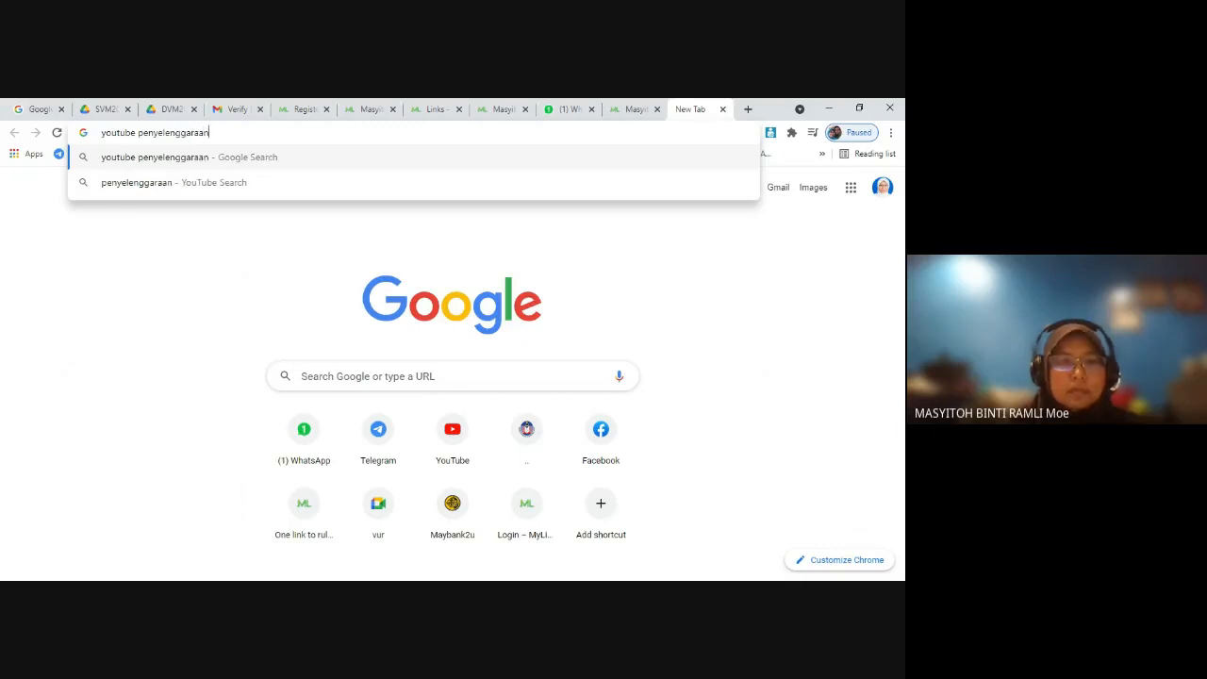
pyautogui.press('Return')
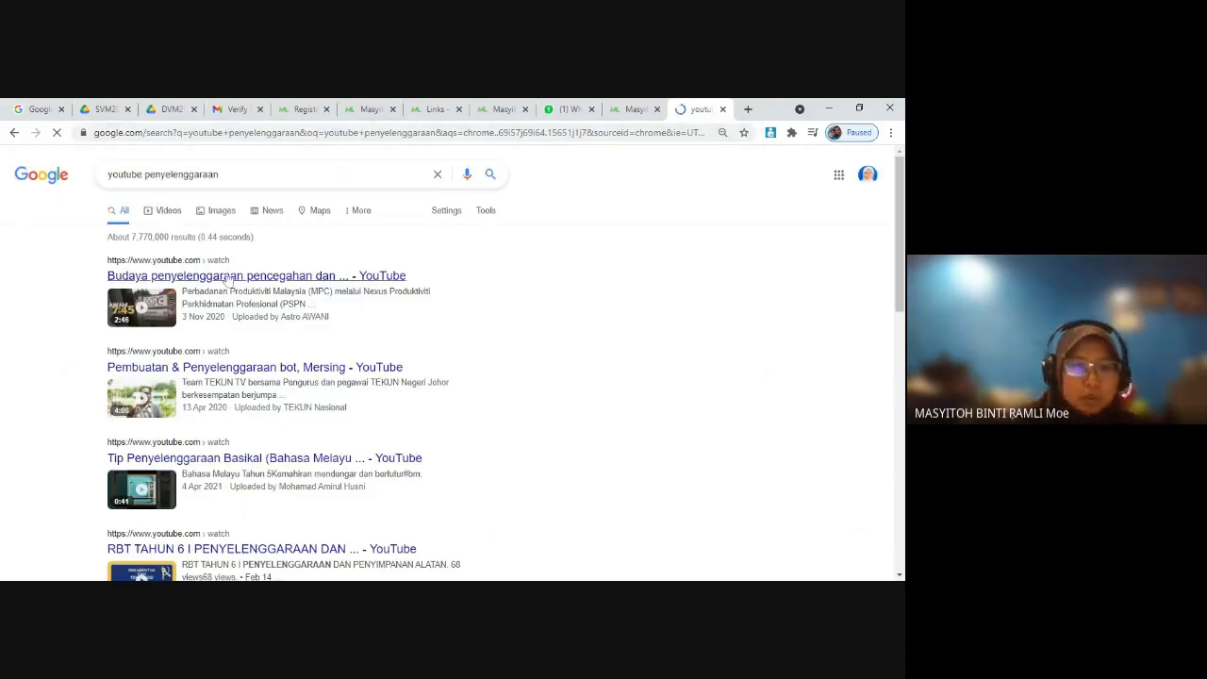
# Step: Open the "Mahir (2021) | Menengah Atas : TVET, Penyelenggaraan" video from the search results and copy its address
pyautogui.scroll(-1, 259, 319)
pyautogui.scroll(-6, 259, 319)
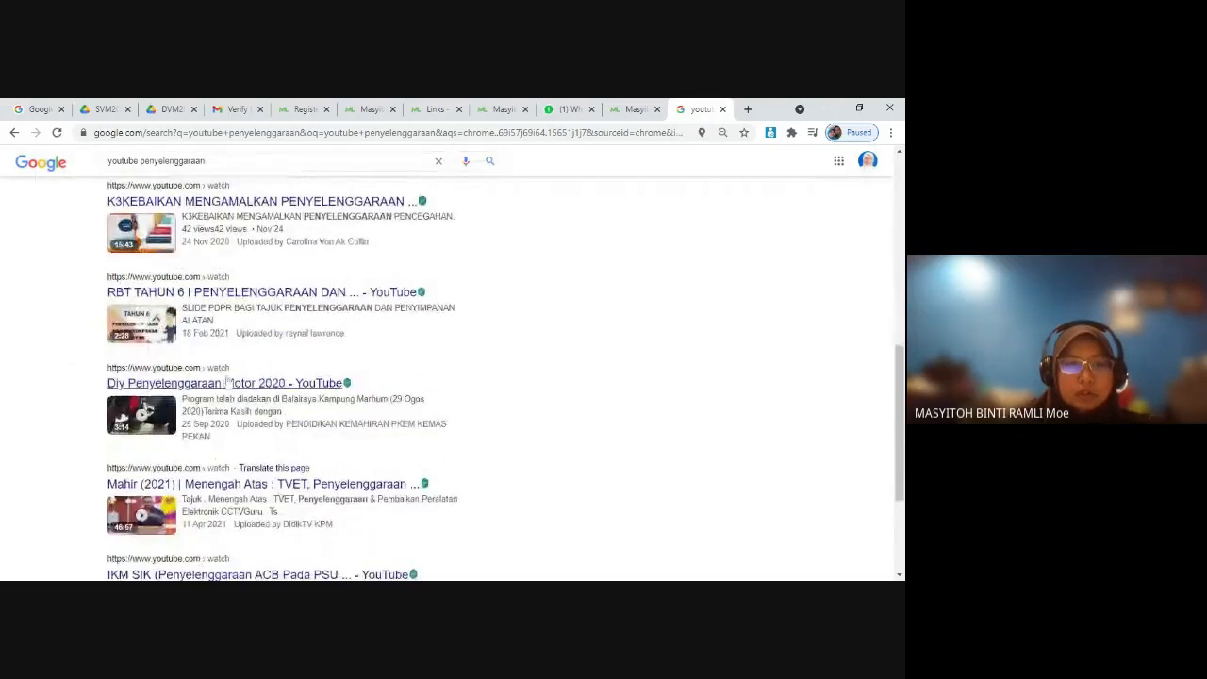
pyautogui.scroll(3, 189, 377)
pyautogui.scroll(-5, 215, 358)
pyautogui.scroll(-2, 215, 358)
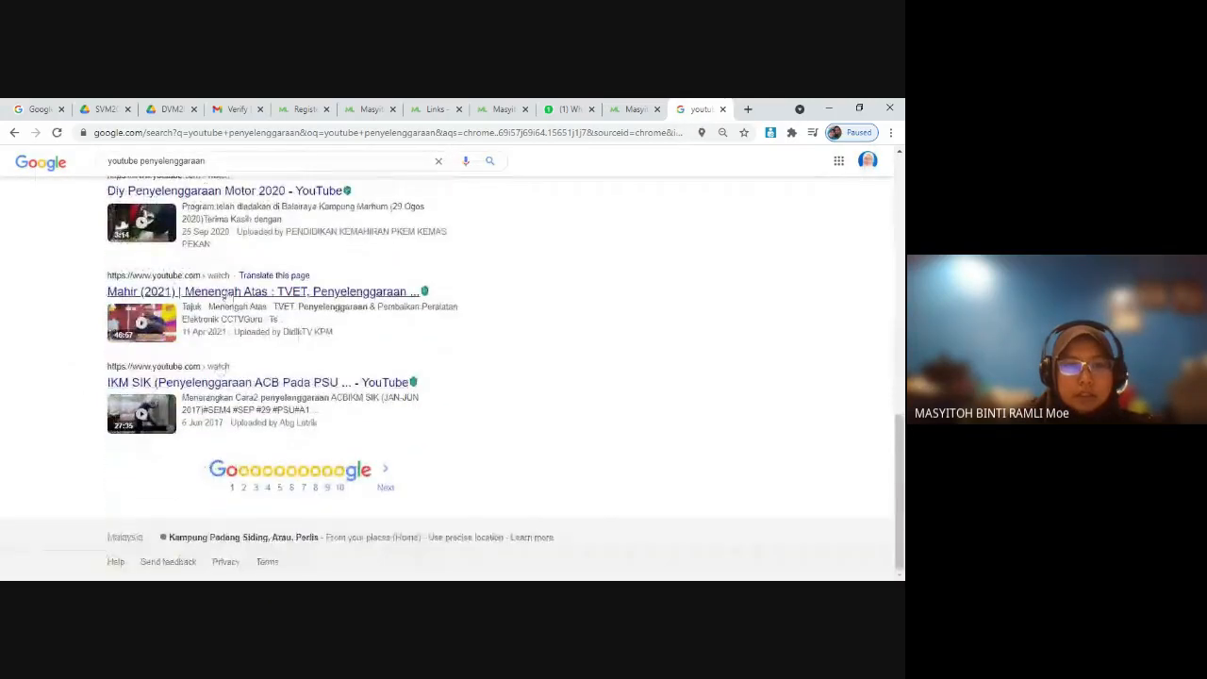
pyautogui.click(231, 294)
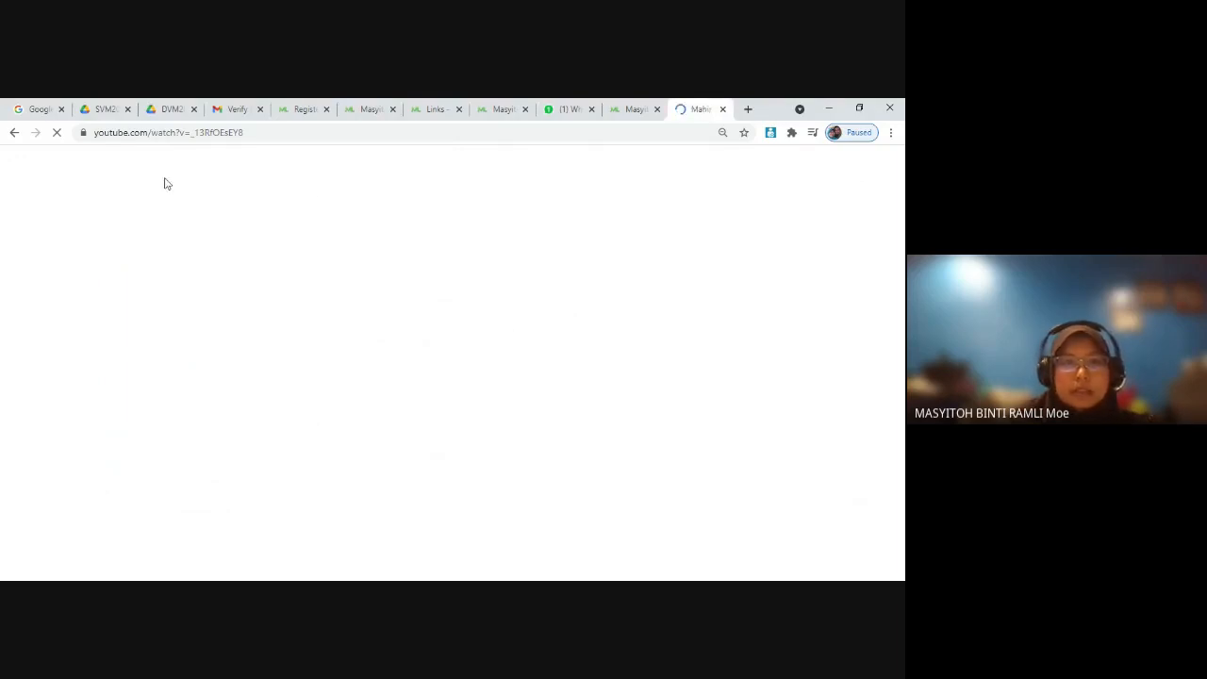
pyautogui.click(205, 132)
pyautogui.hotkey('ctrl', 'c')
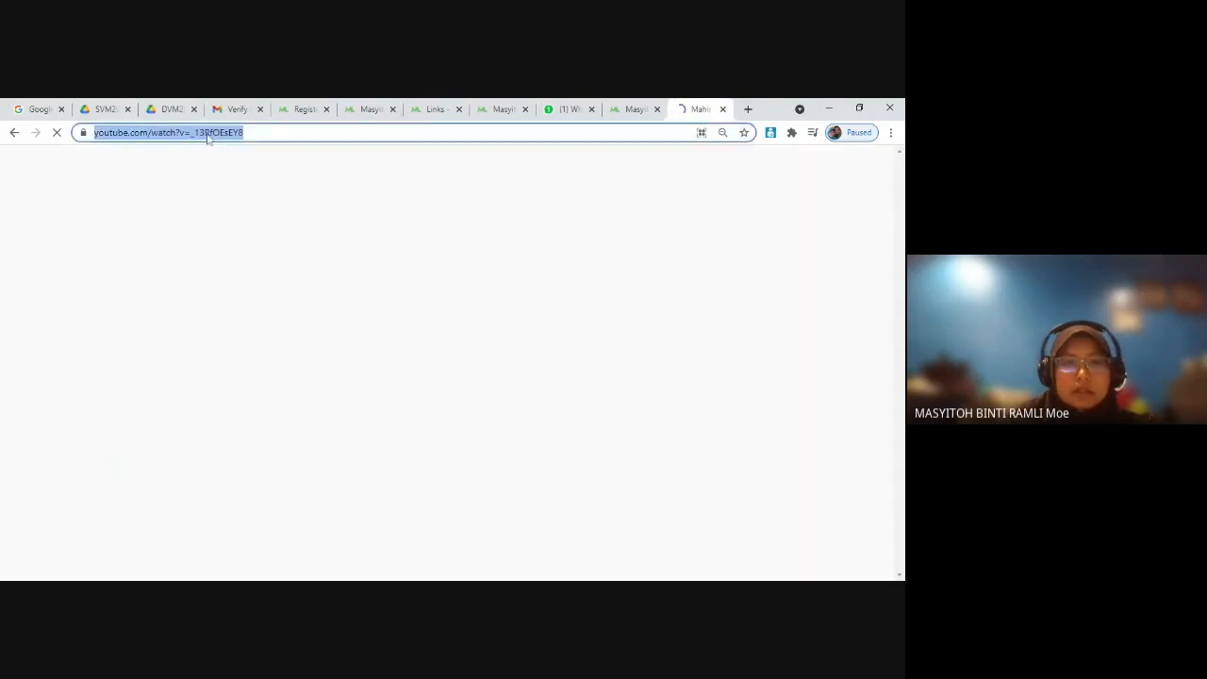
# Step: Start a new link on the MyLink Links page named "Video Selenggara" with the copied YouTube address as URL, closing the video page
pyautogui.click(502, 109)
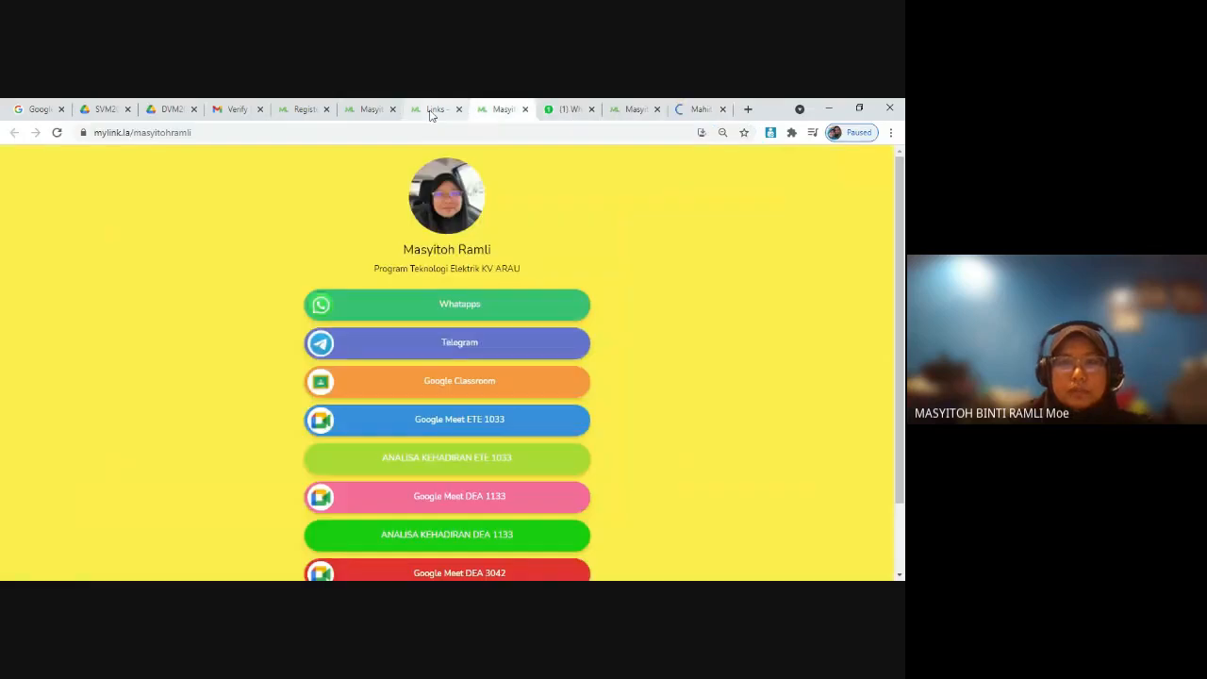
pyautogui.click(432, 110)
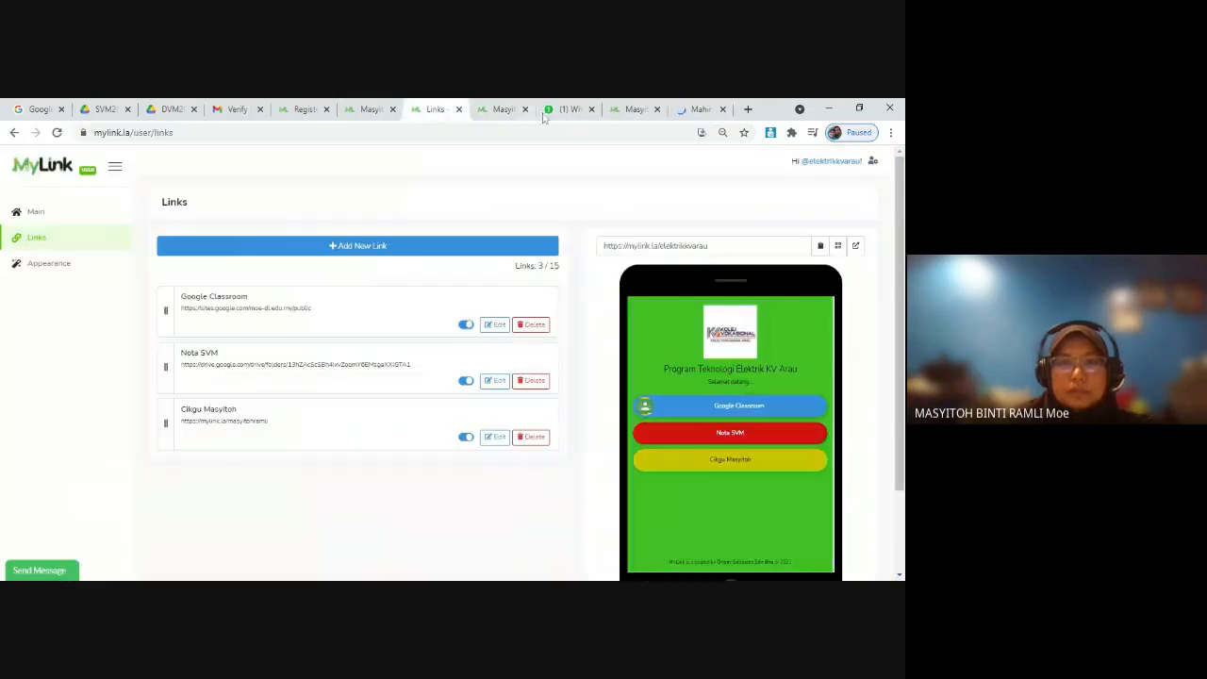
pyautogui.click(360, 249)
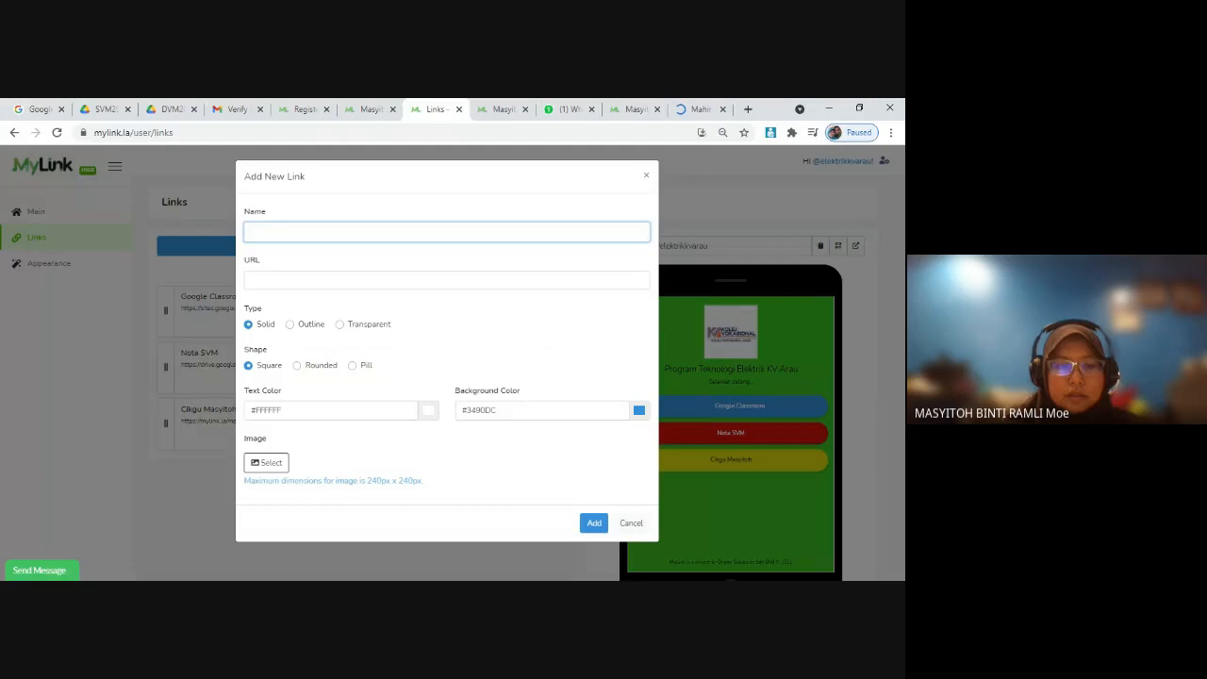
pyautogui.write('Video')
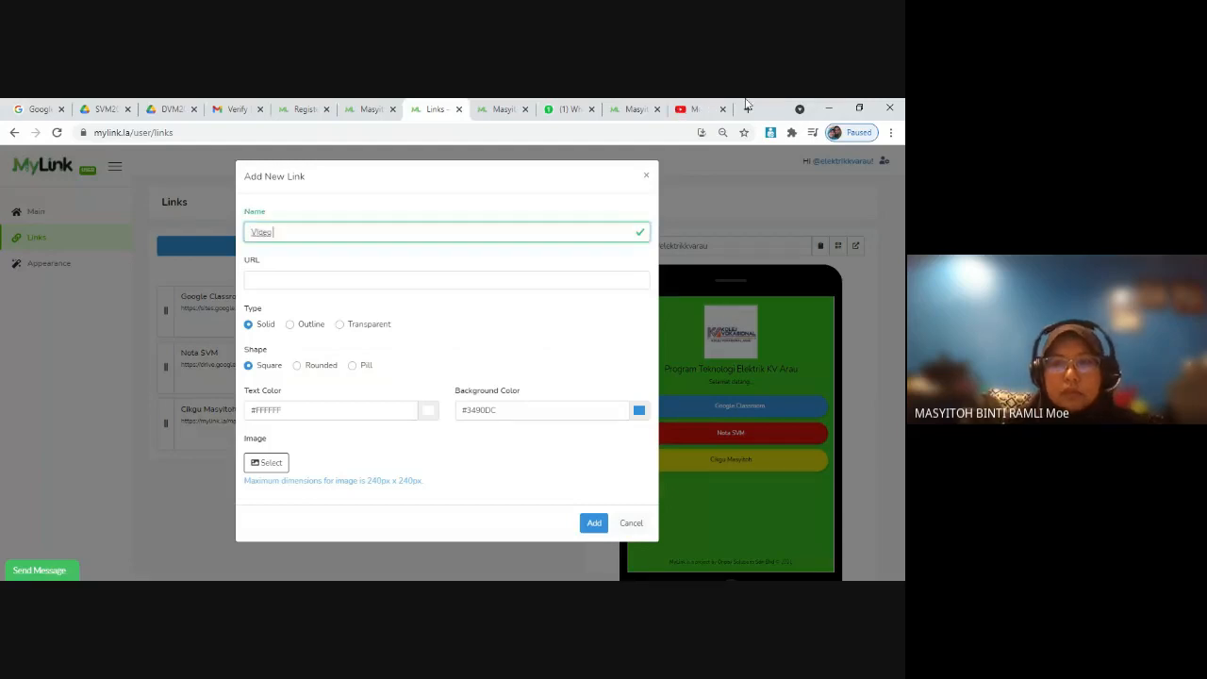
pyautogui.click(728, 110)
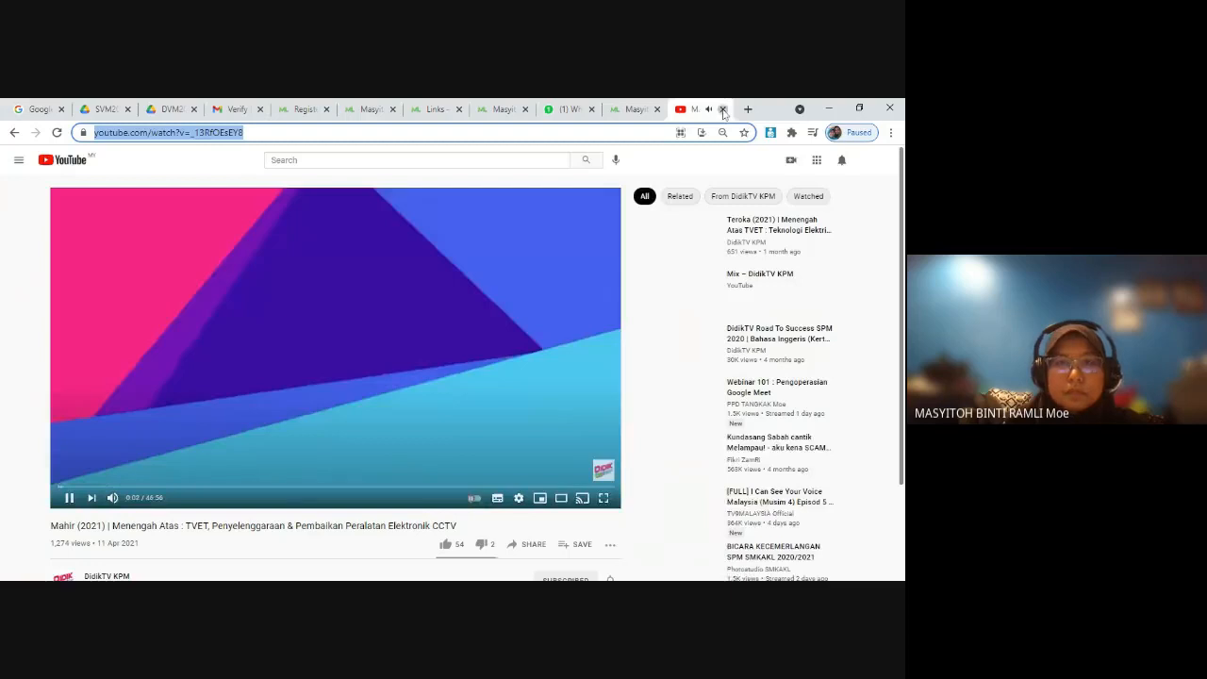
pyautogui.click(722, 109)
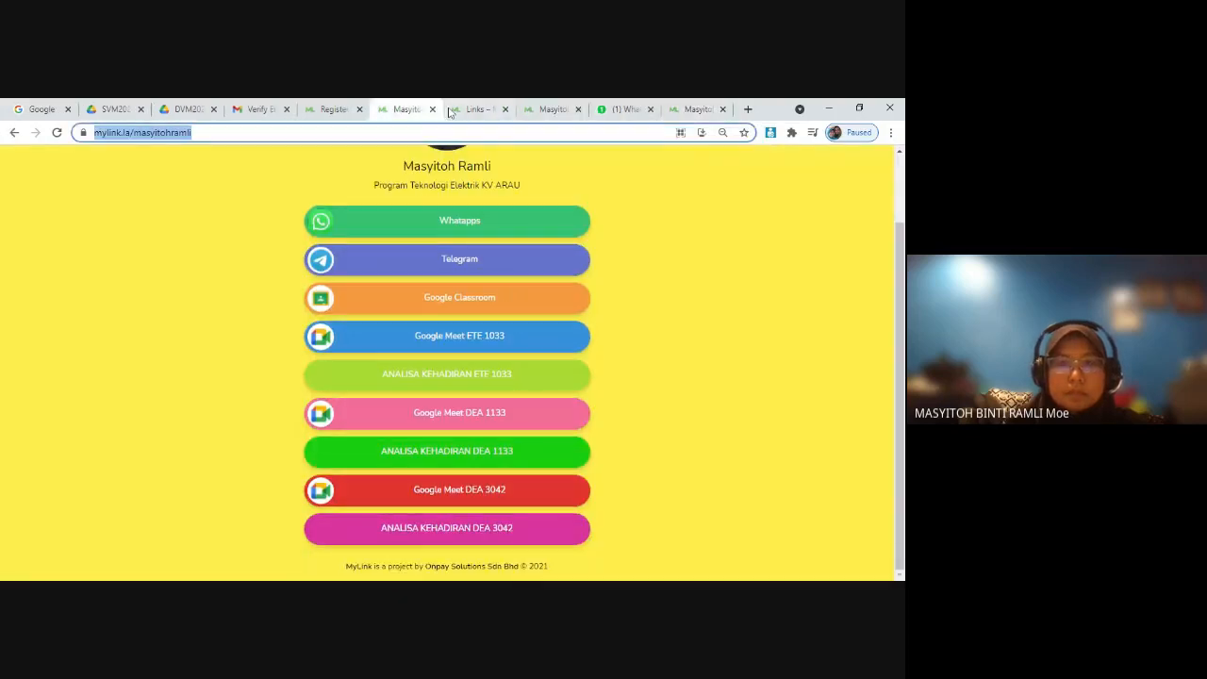
pyautogui.click(450, 112)
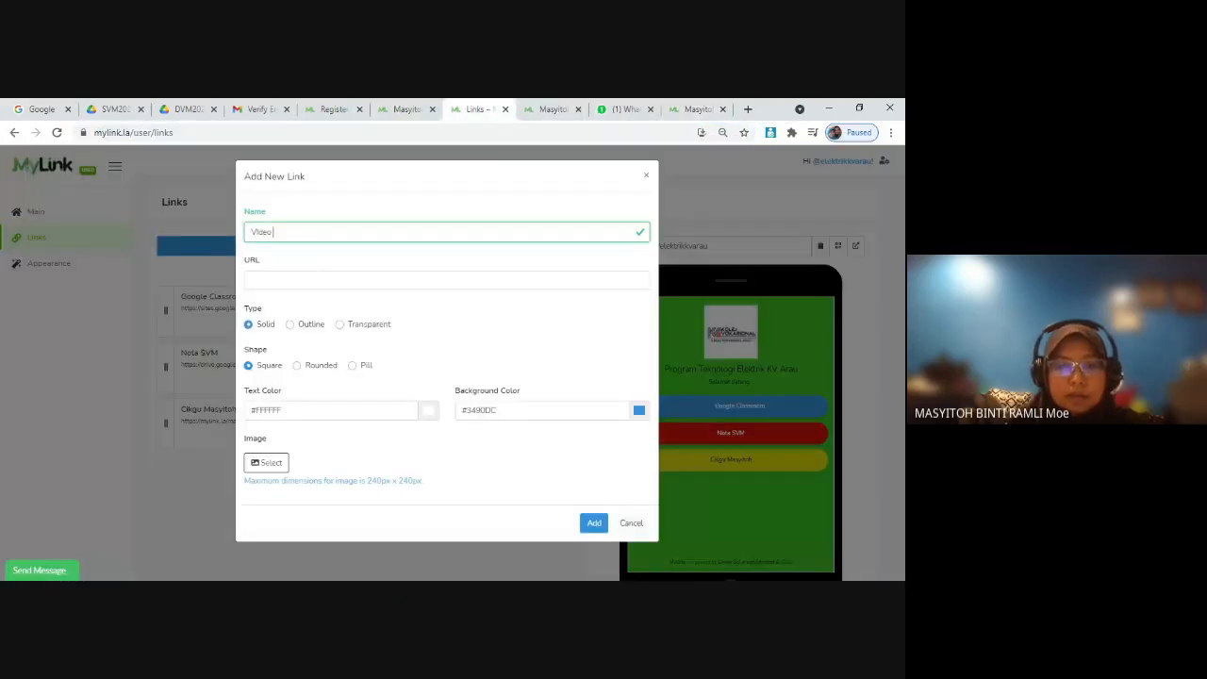
pyautogui.write('Selen')
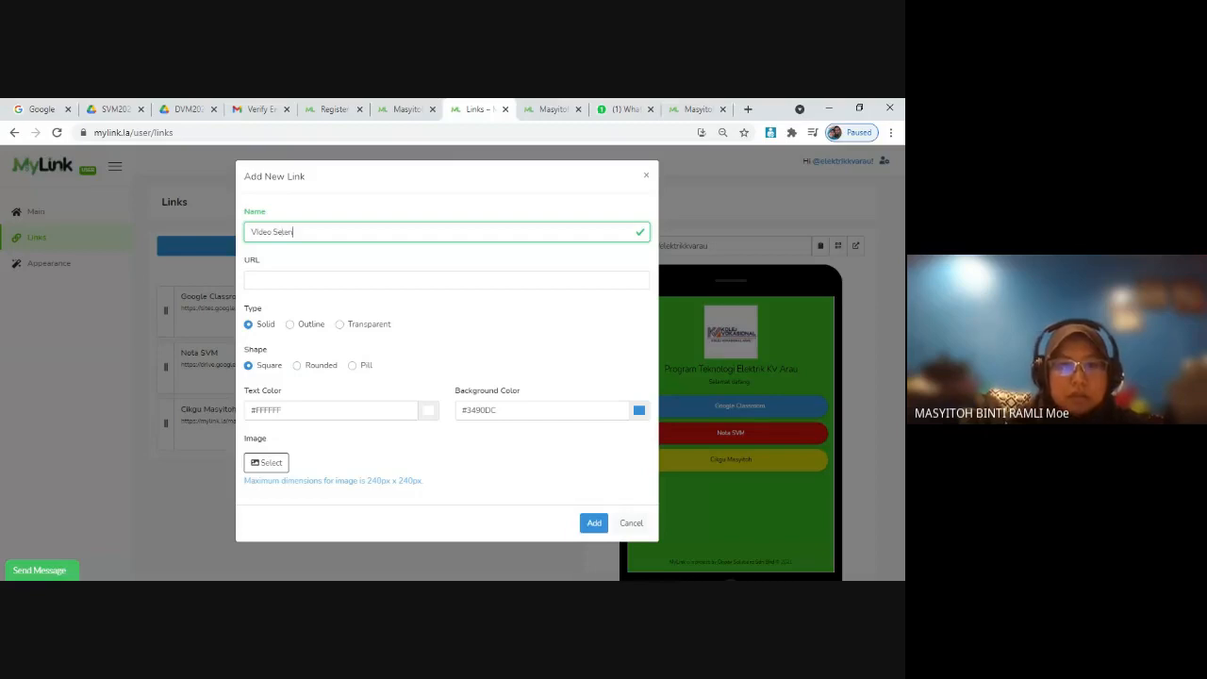
pyautogui.write('ggara')
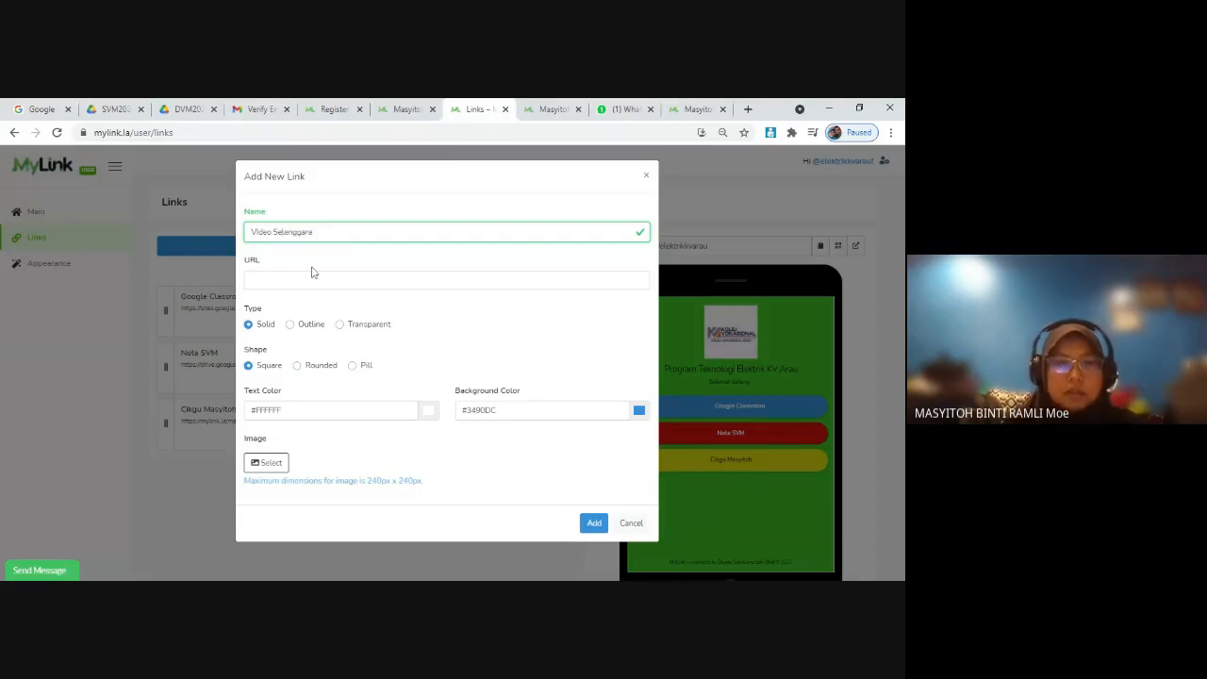
pyautogui.click(316, 276)
pyautogui.hotkey('ctrl', 'v')
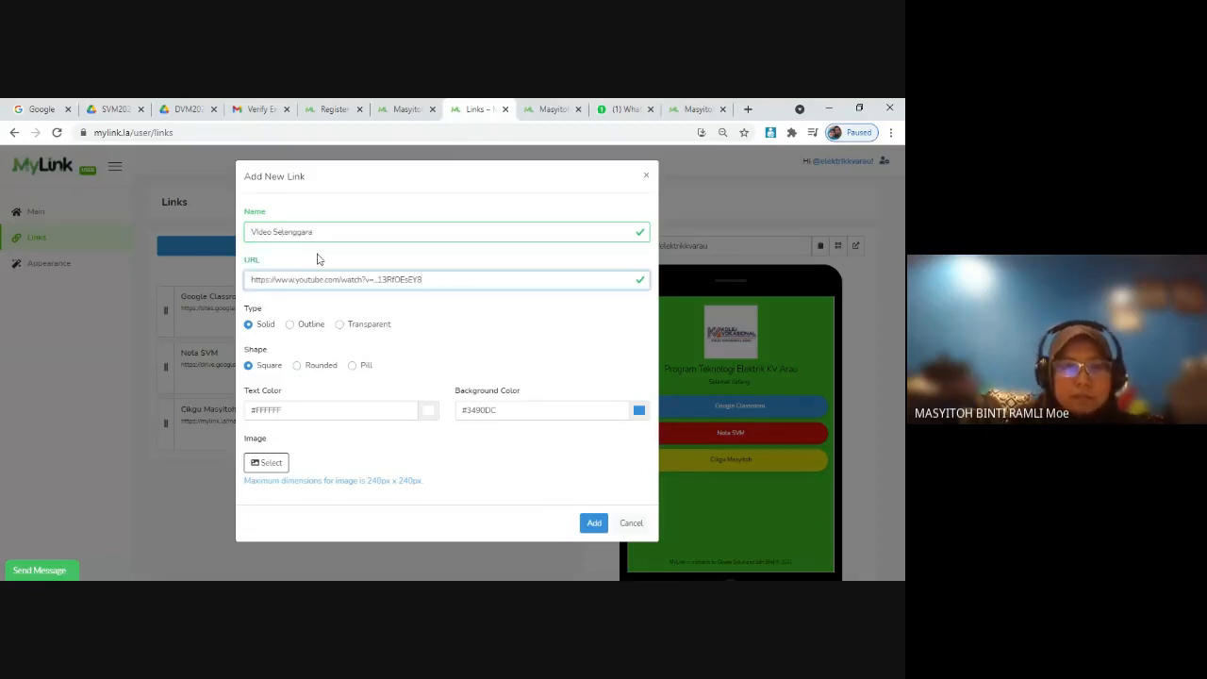
# Step: Give the Video Selenggara link a magenta #C2129A background and the Pill shape, and add it to the page
pyautogui.click(639, 412)
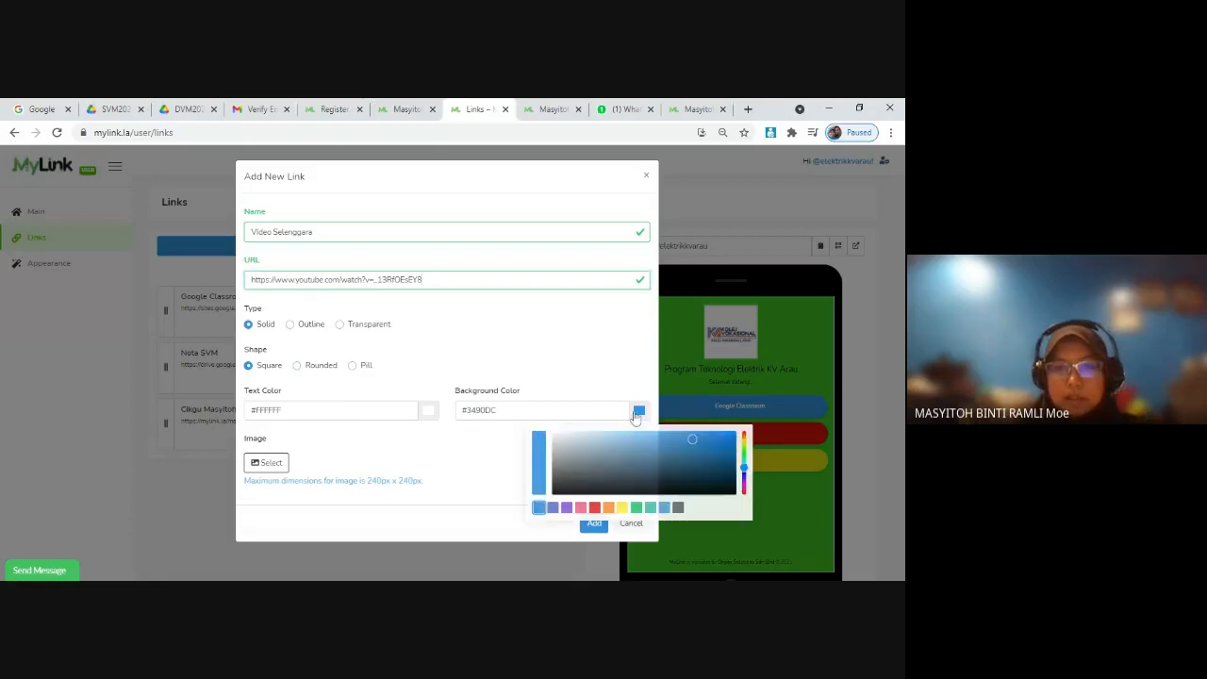
pyautogui.click(743, 487)
pyautogui.click(719, 446)
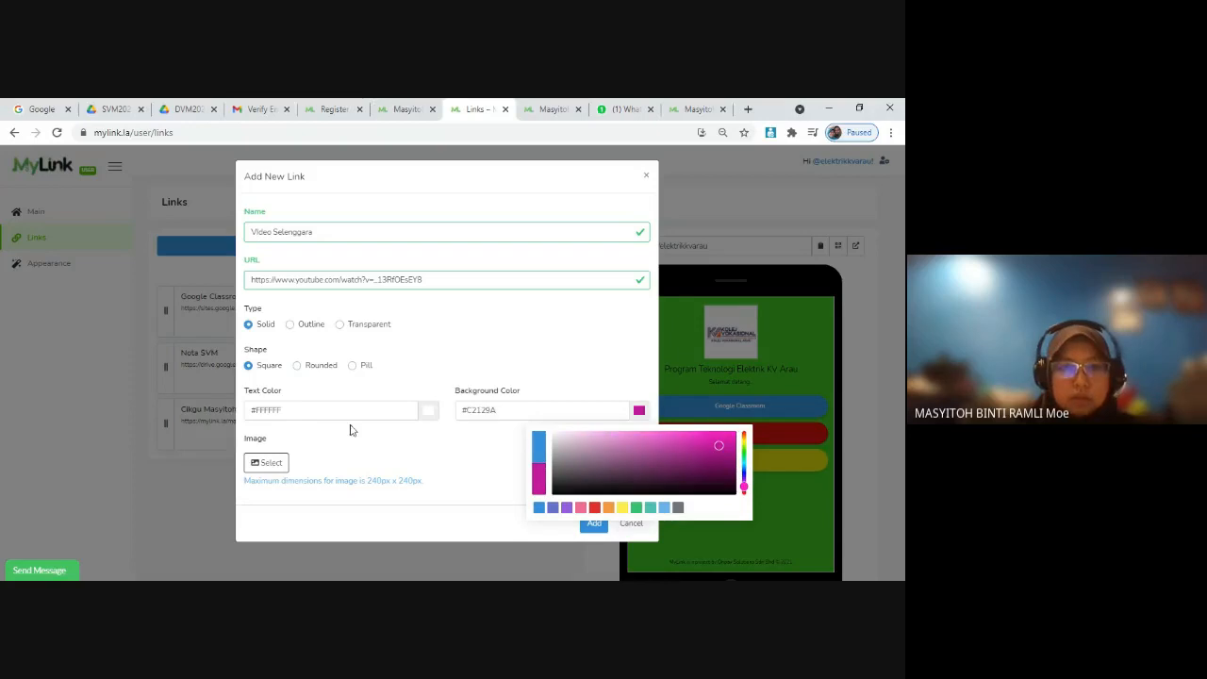
pyautogui.click(352, 366)
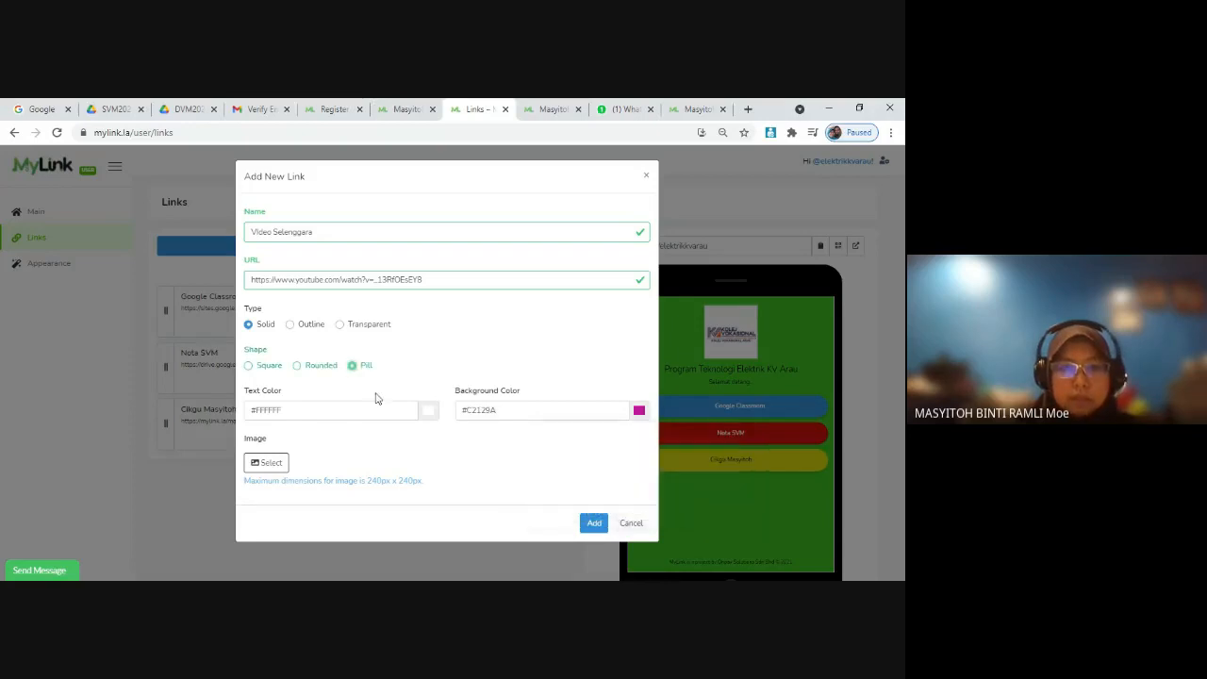
pyautogui.click(593, 523)
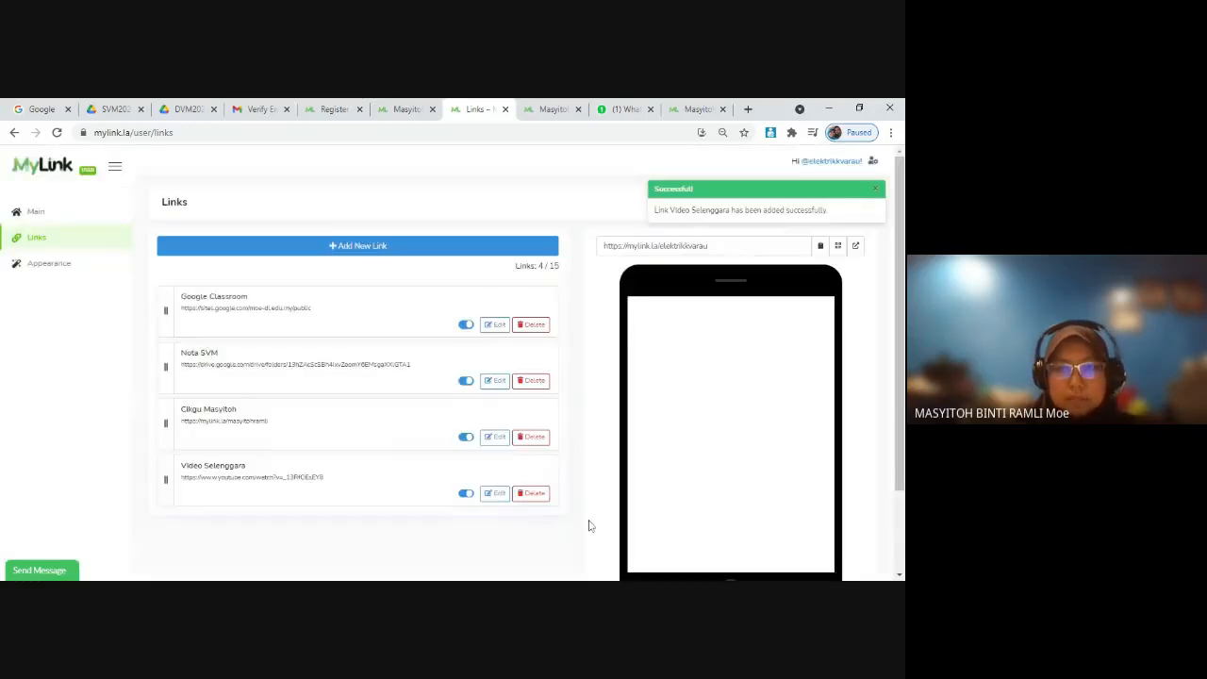
# Step: Test the Video Selenggara link from the phone preview, close the video it opens and review the Links page
pyautogui.click(703, 493)
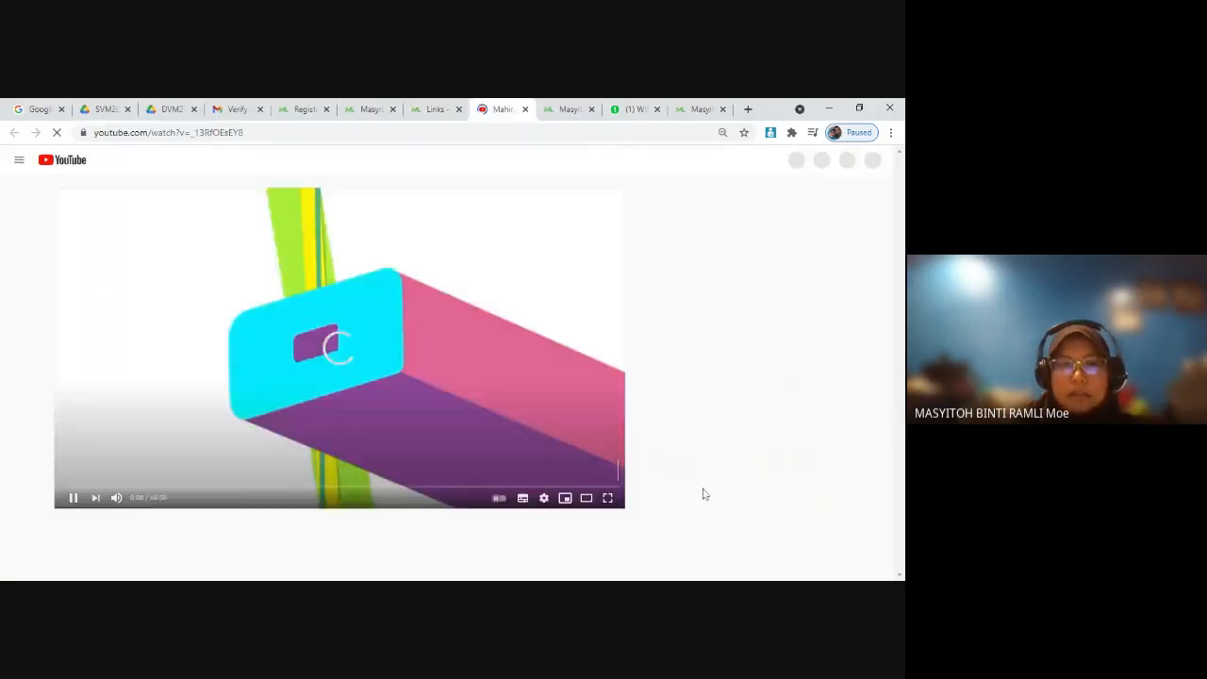
pyautogui.click(525, 108)
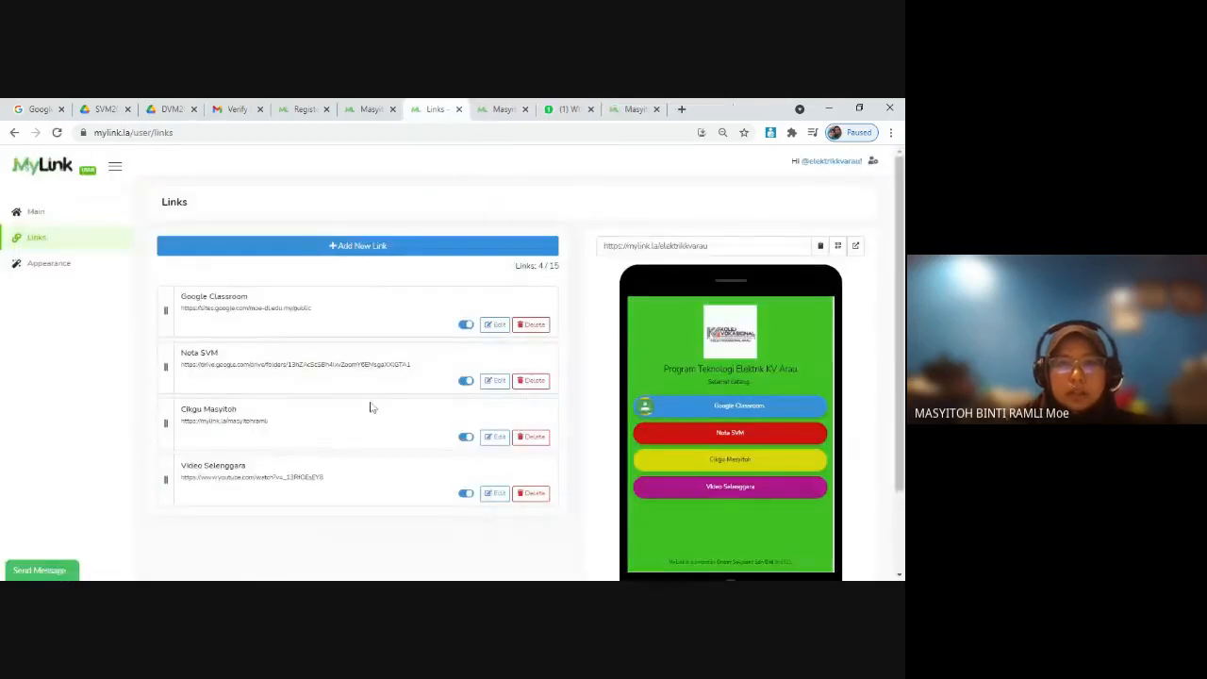
pyautogui.scroll(-1, 506, 381)
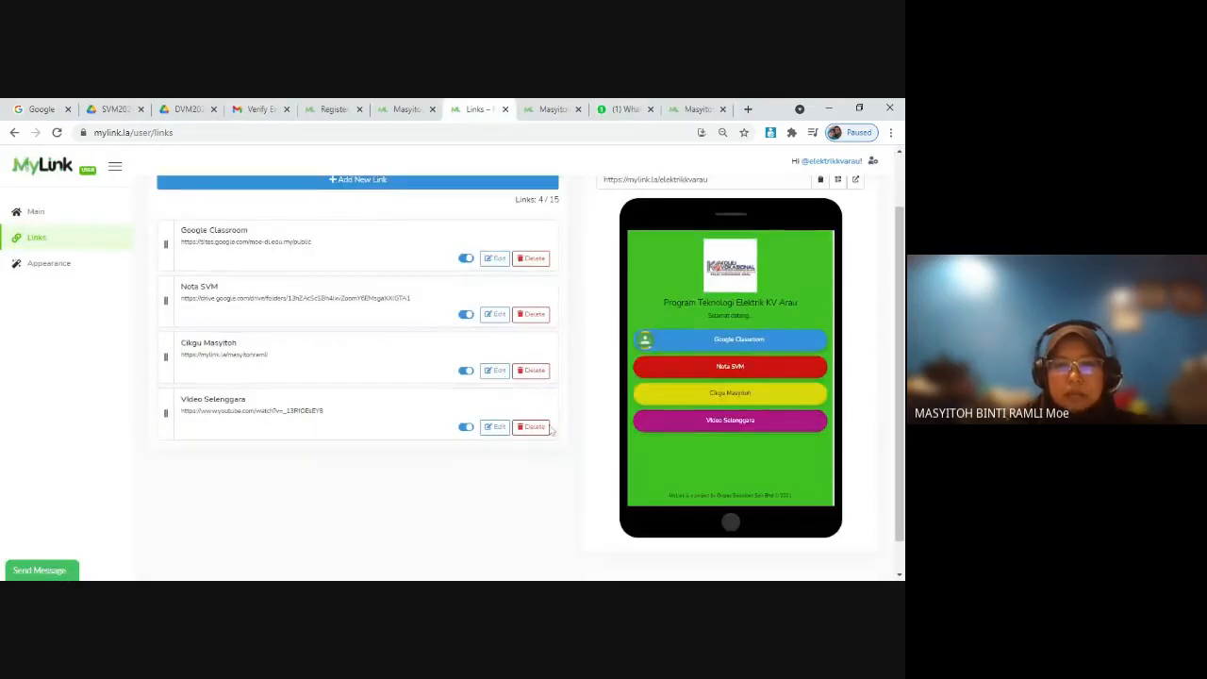